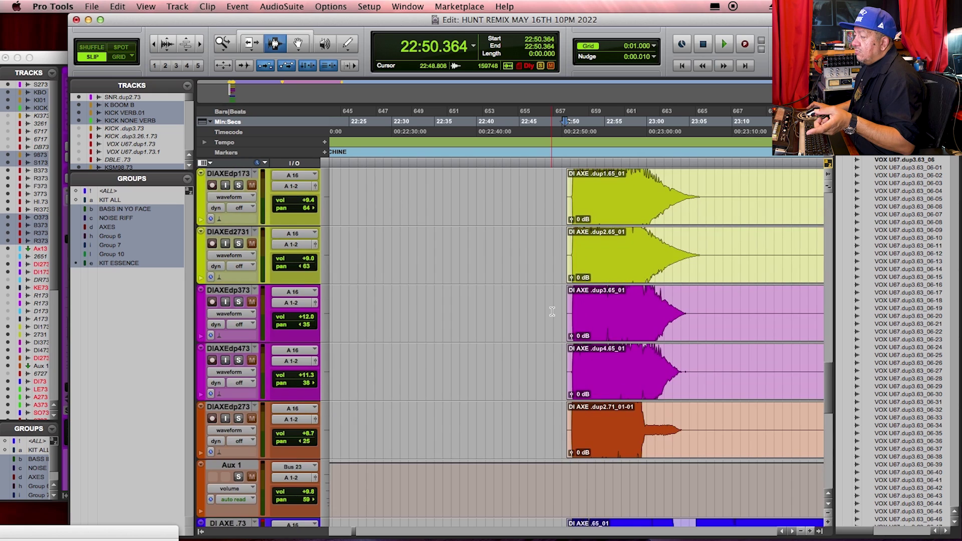
Solo the SNR.dp2.73 track and start playback just before the clip on the K BOOM B track
scroll(552, 311, up, 10)
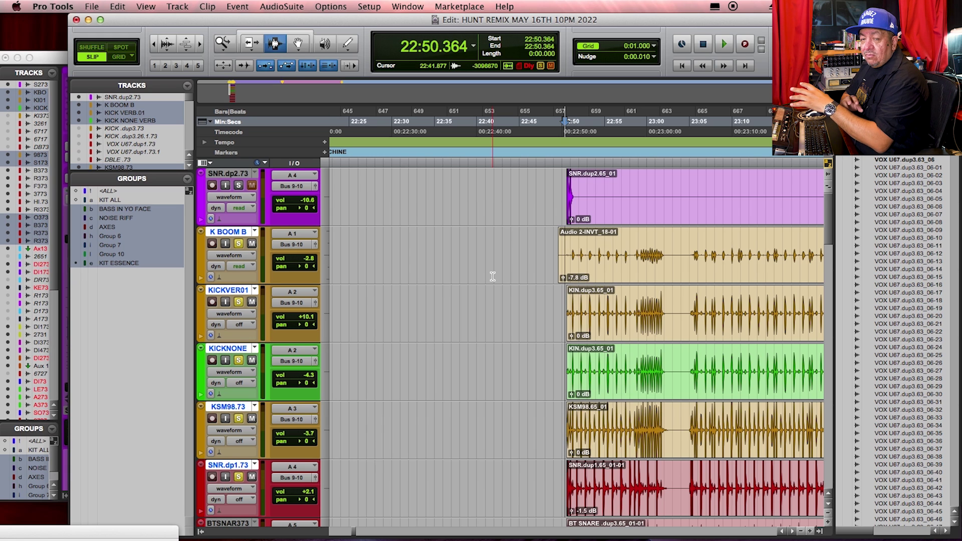
click(238, 186)
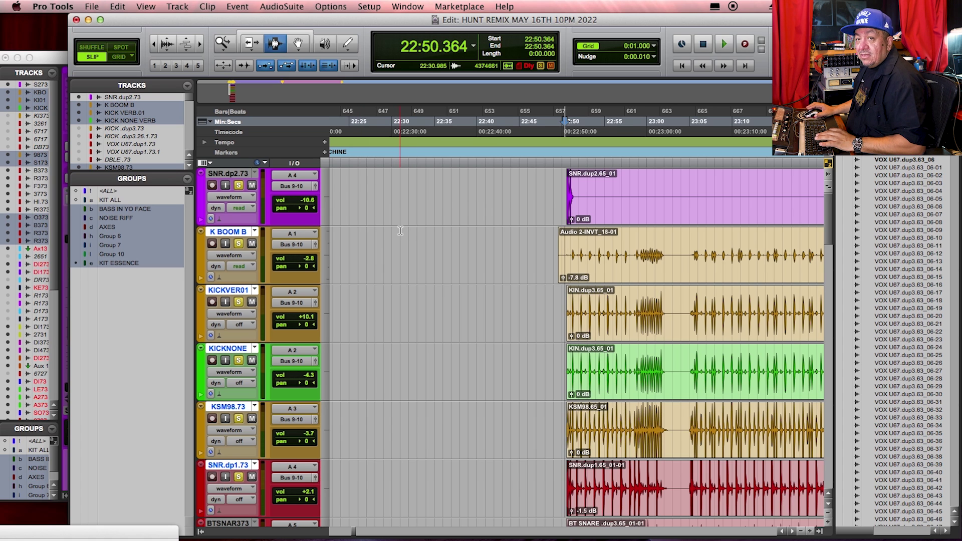
click(557, 246)
key(space)
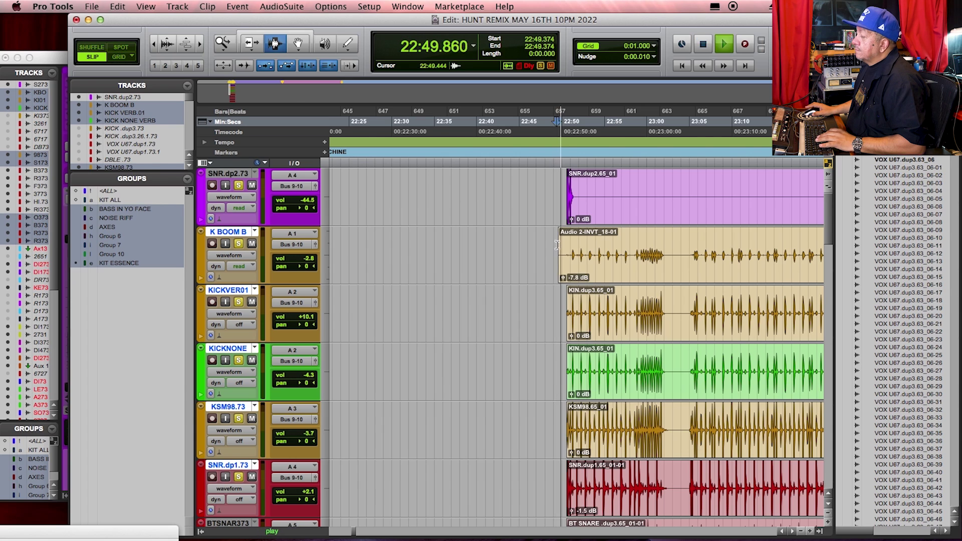
Show the Mix window and audition the soloed drum kit, stopping playback at the end
key(super+equal)
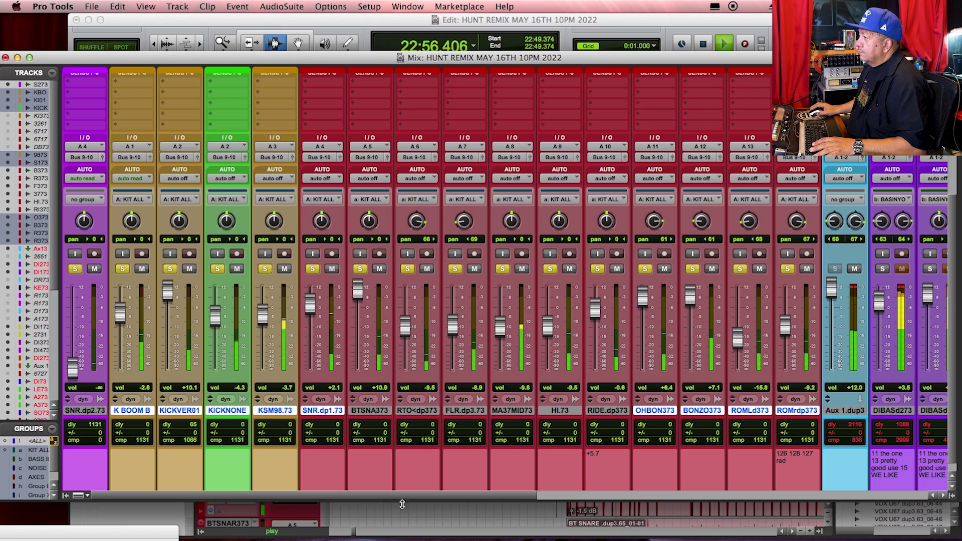
drag(403, 494, 318, 496)
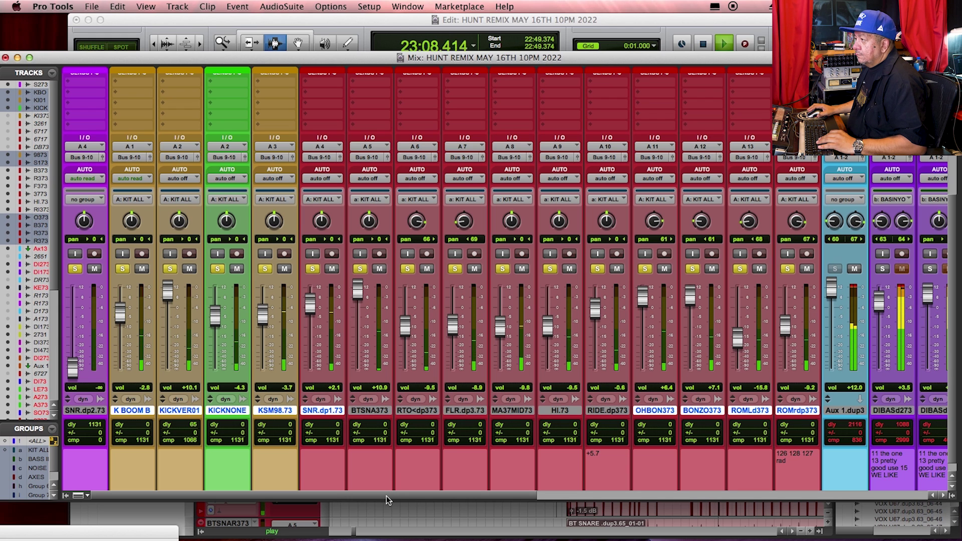
key(space)
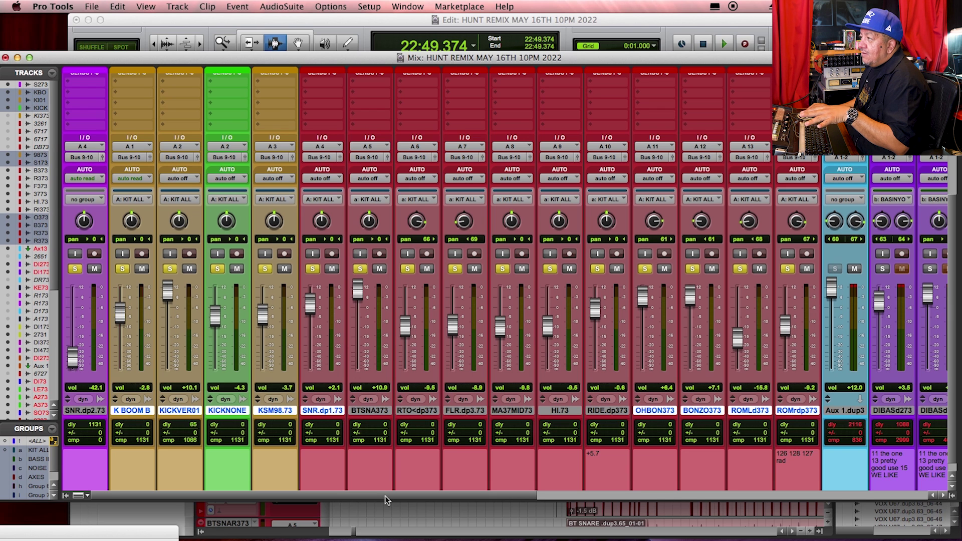
Clear all solos in the Mix window, solo only KICKVER01 and play it
click(437, 20)
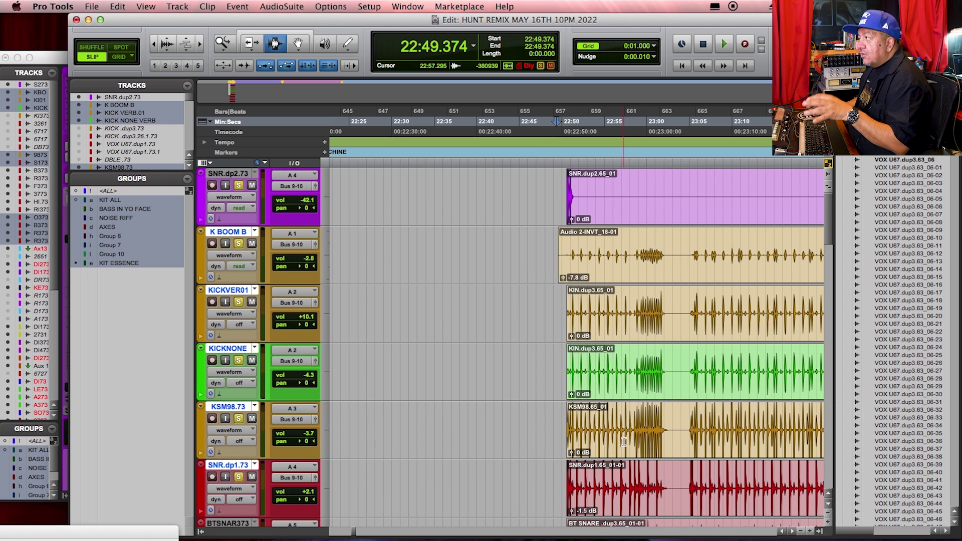
click(11, 75)
key(space)
super+click(170, 269)
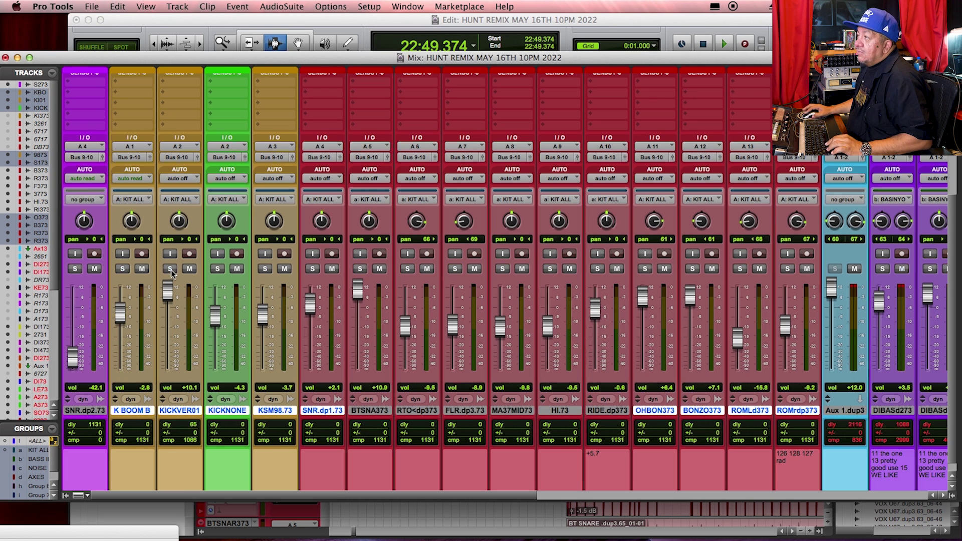
scroll(184, 293, up, 5)
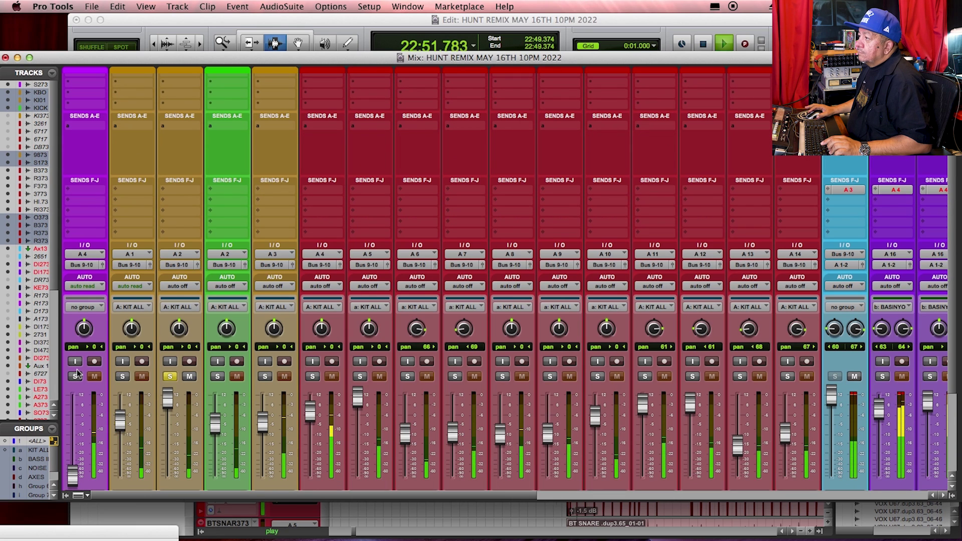
Add KICKNONE and KSM98.73 to the soloed kick track during playback and stop after listening
click(218, 376)
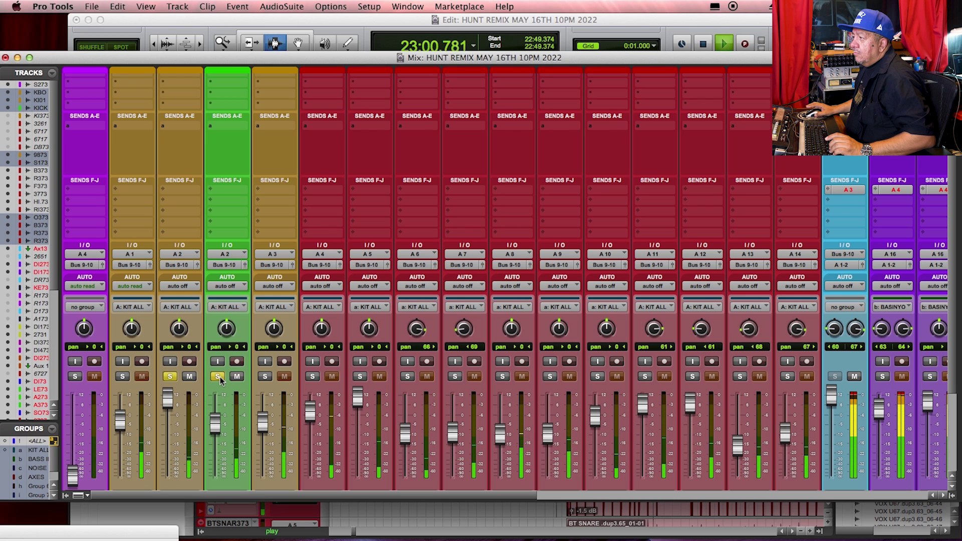
click(265, 376)
scroll(312, 407, down, 5)
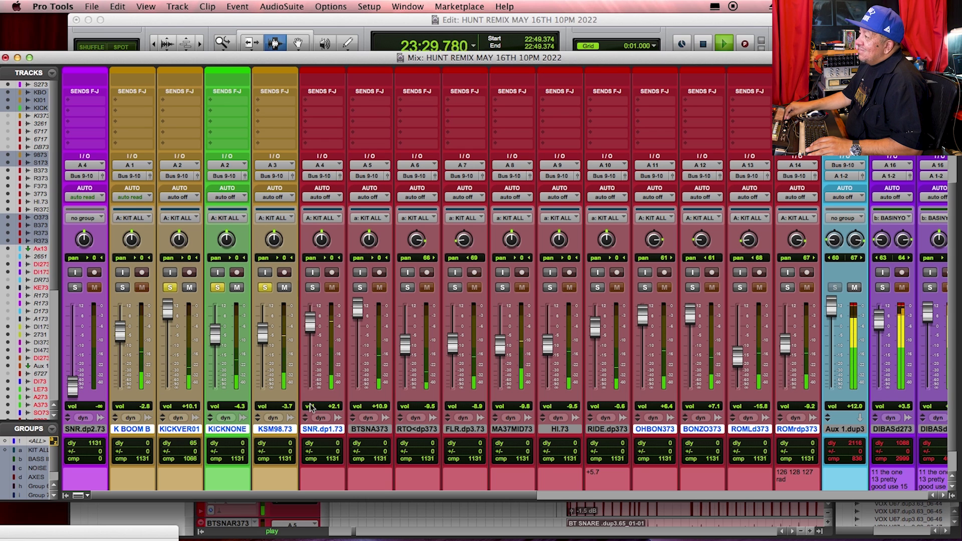
key(space)
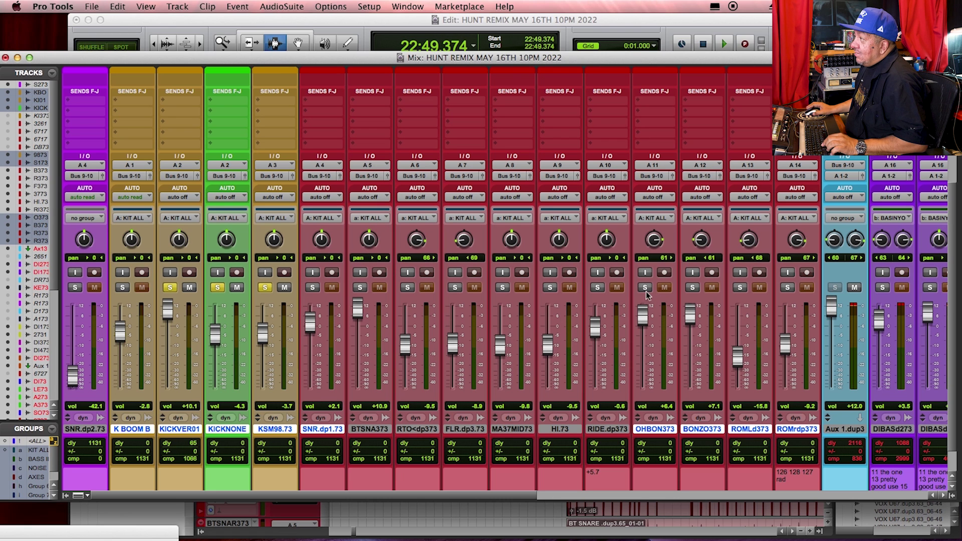
Clear all solos and solo the overhead and room tracks OHBON373, BONZO373, ROMLd373 and ROMrdp373
super+click(598, 289)
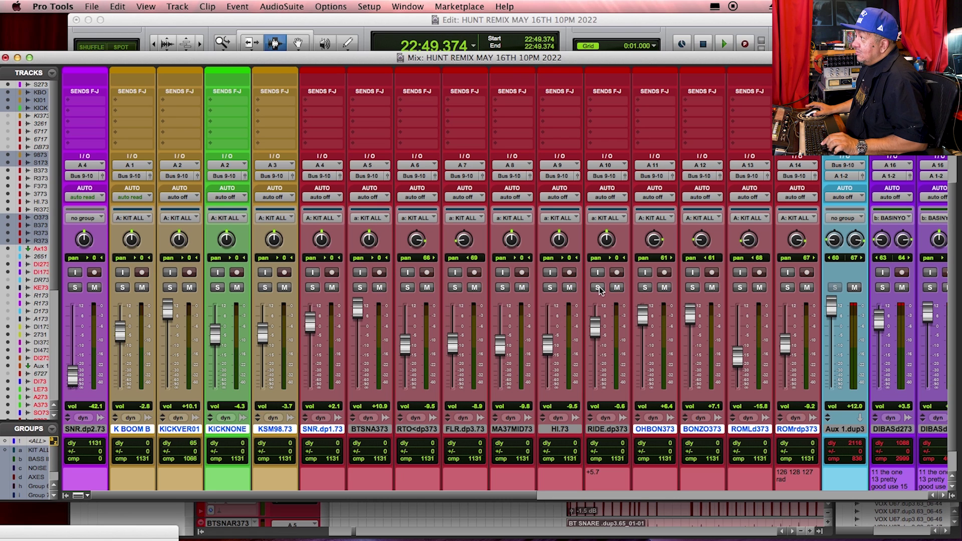
super+click(645, 288)
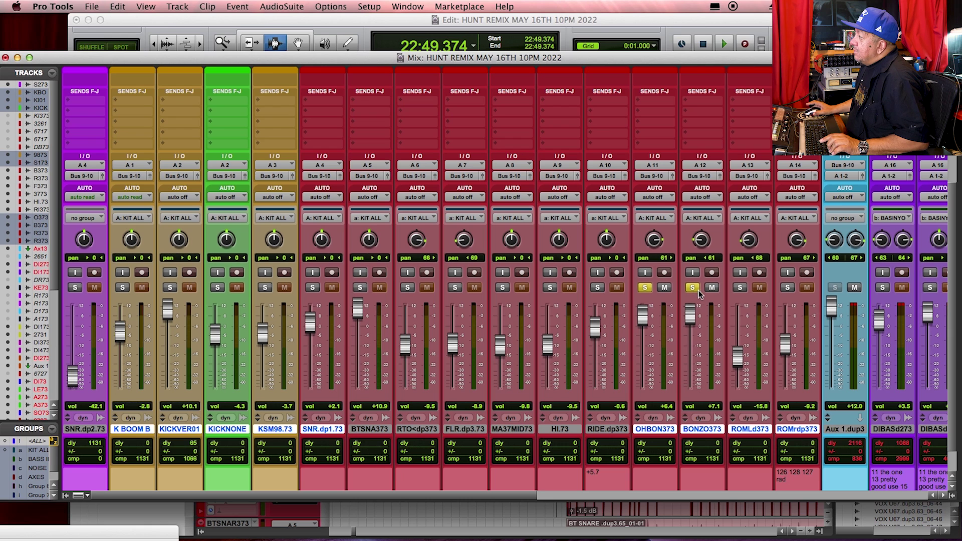
click(788, 288)
click(740, 289)
Add KSM98.73, KICKNONE, K BOOM B, SNR.dp1.73 and BTSNA373 to the soloed tracks
click(264, 288)
click(217, 288)
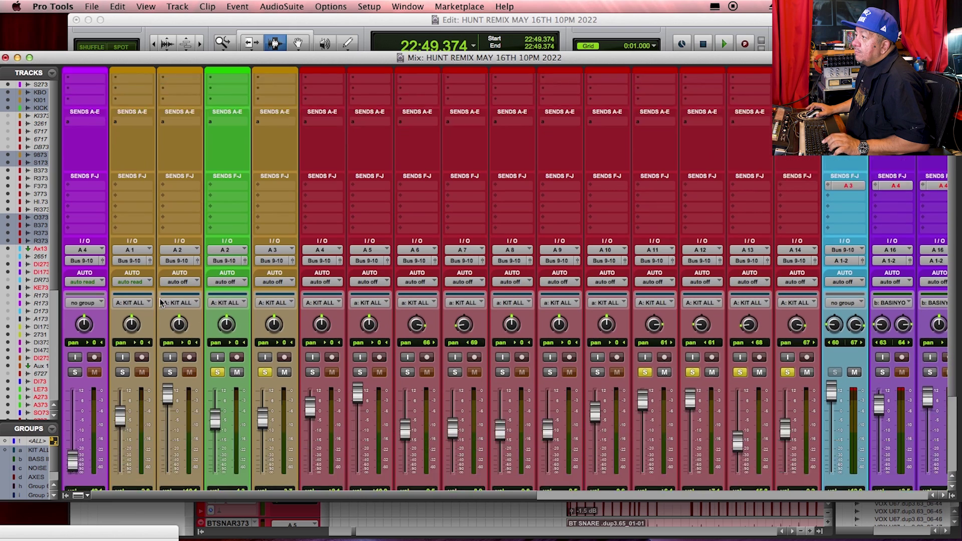
click(124, 326)
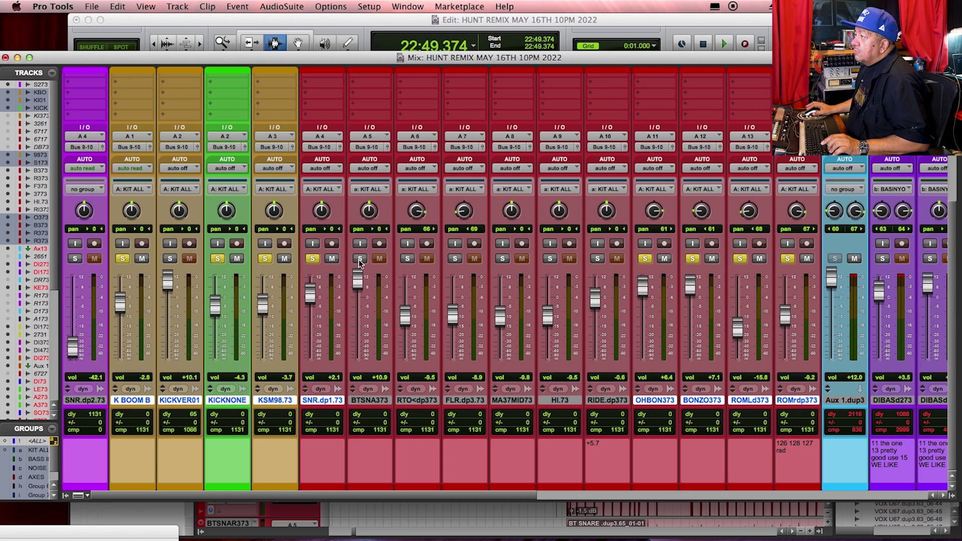
click(360, 259)
Play the soloed kit and compare it with and without SNR.dp2.73 soloed
key(space)
click(74, 259)
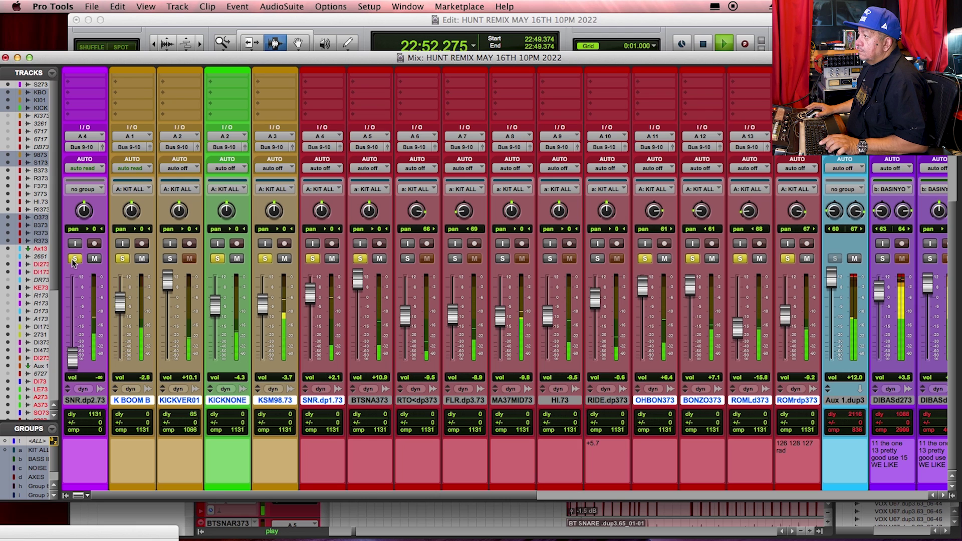
click(74, 258)
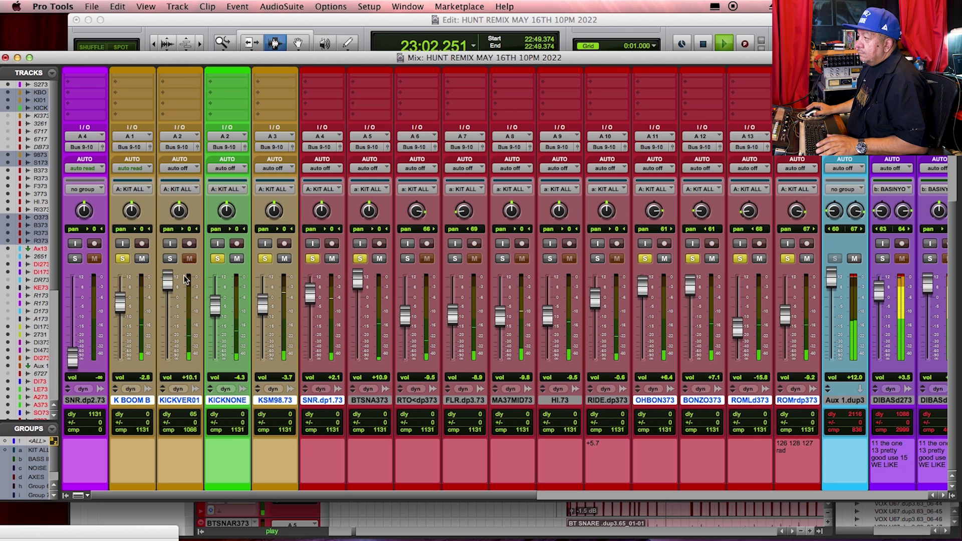
key(space)
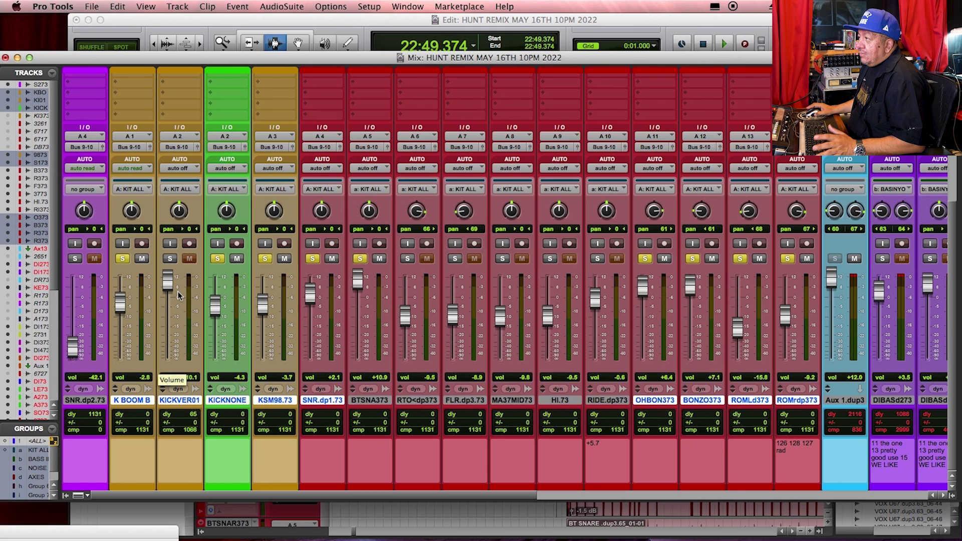
Add KICKVER01, SNR.dp2.73, RTO<dp373, FLR.dp3.73, MA37MID73 and HI.73 to the solos and audition the kit
click(170, 259)
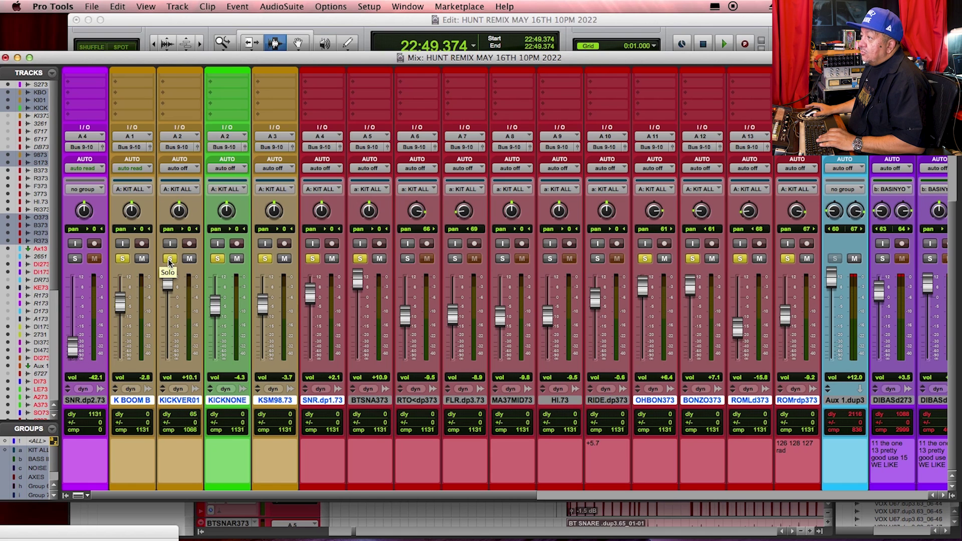
click(74, 258)
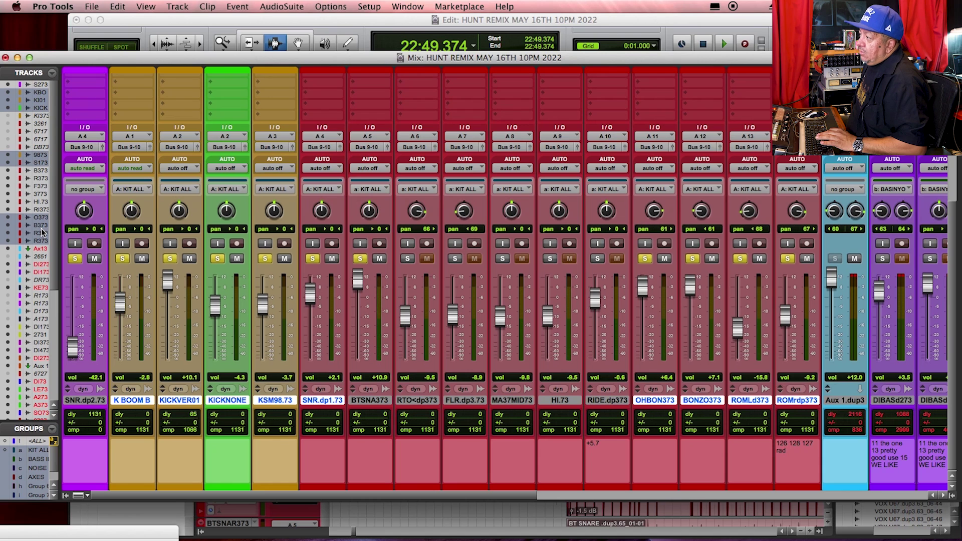
key(space)
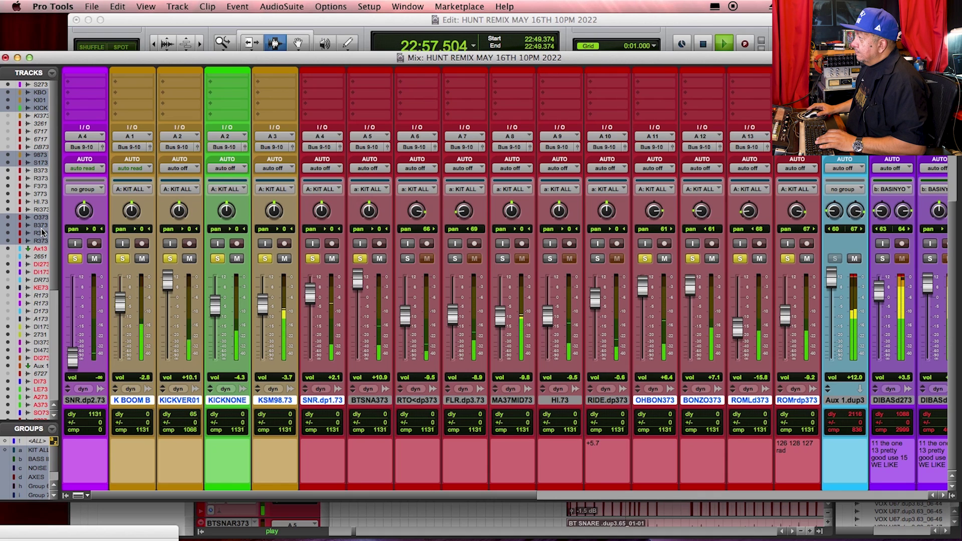
click(408, 259)
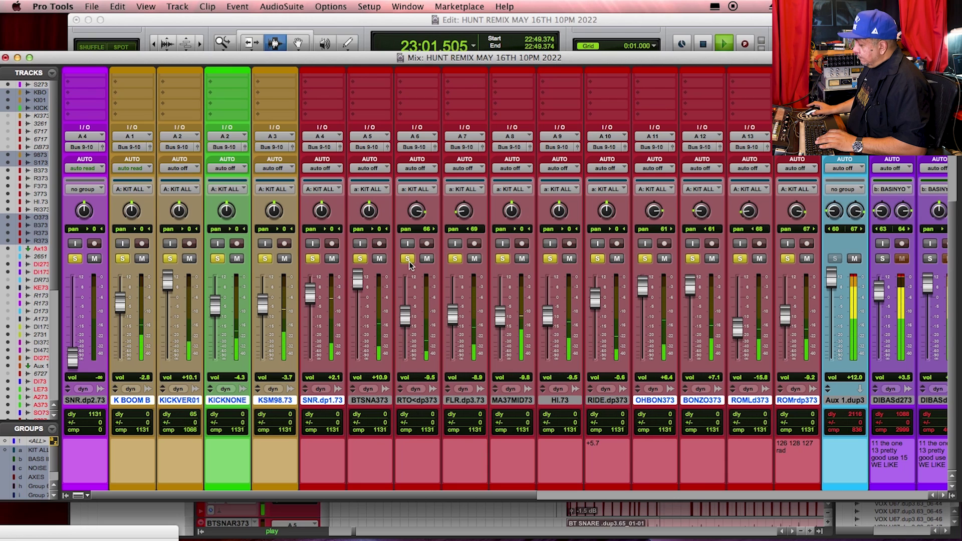
key(space)
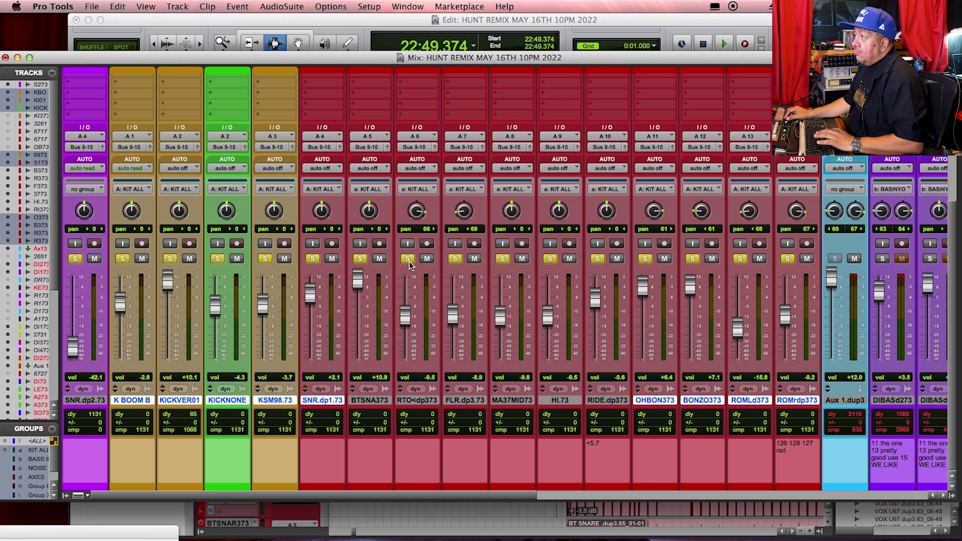
Play the kit again with the DIBASd273 and DIBASd173 bass tracks added to the solos and stop playback
key(space)
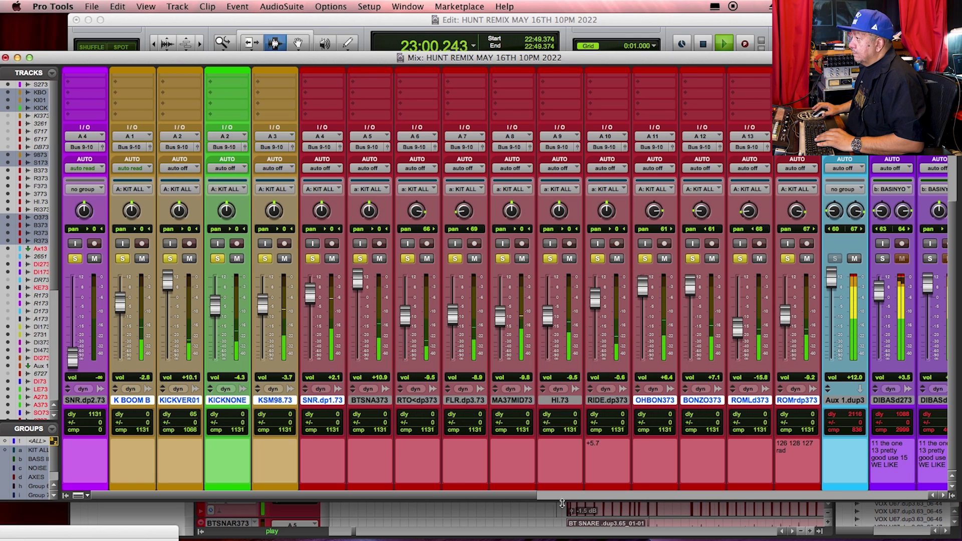
drag(528, 496, 712, 494)
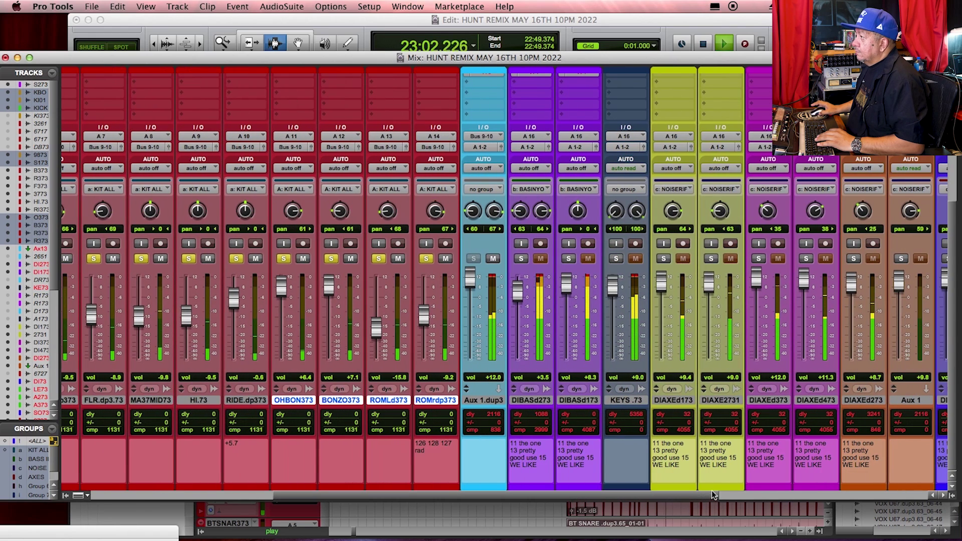
click(522, 258)
click(568, 258)
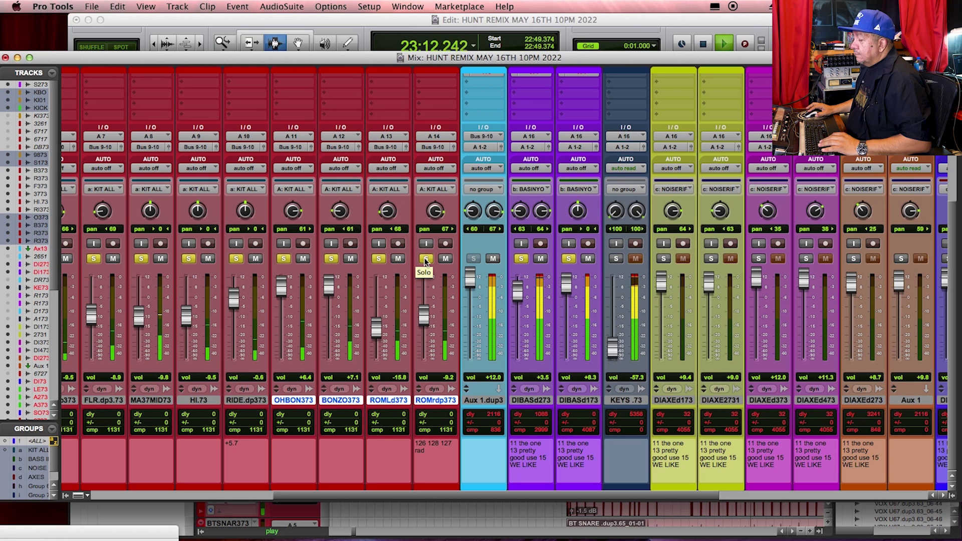
key(space)
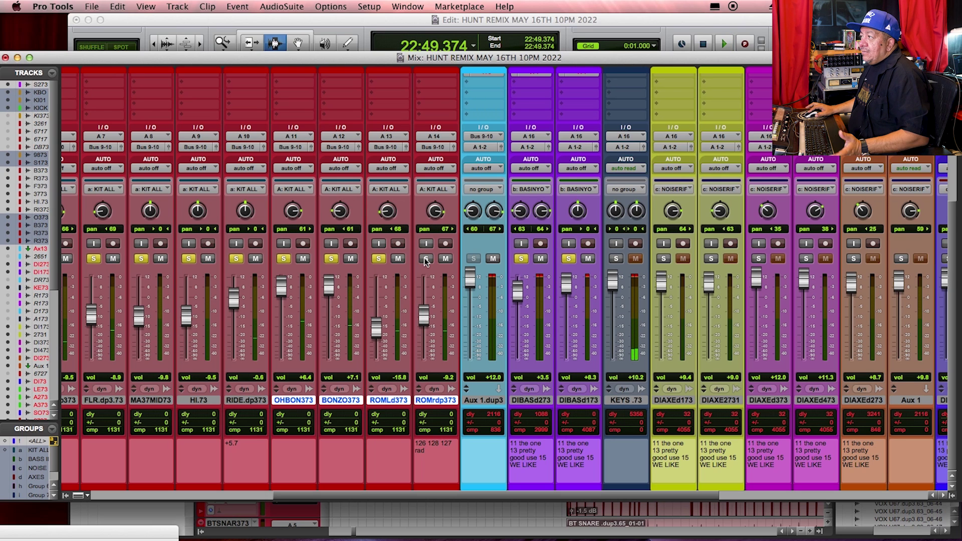
Take the previous kit tracks out of solo, solo OHBON373, BONZO373 and KICKVER01 alongside the bass, and start playback
click(425, 259)
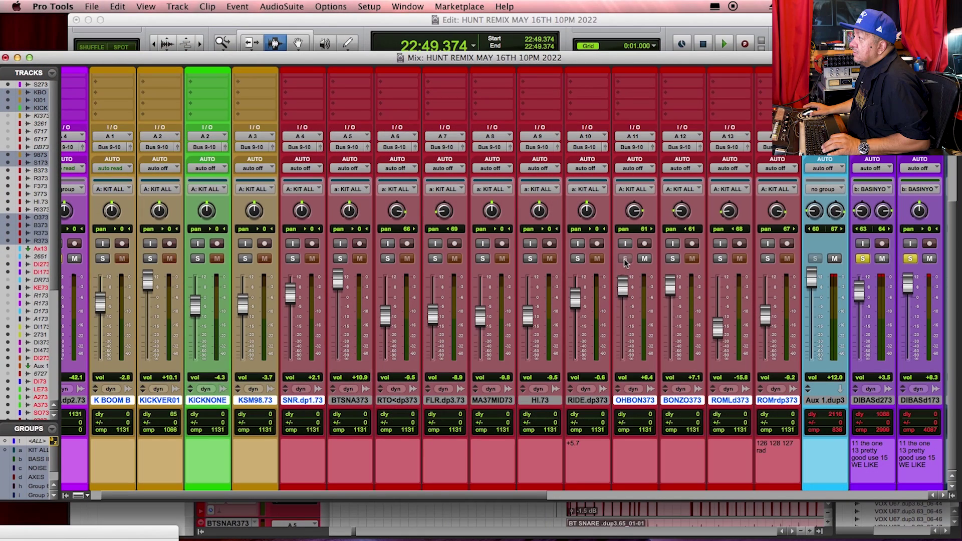
click(673, 258)
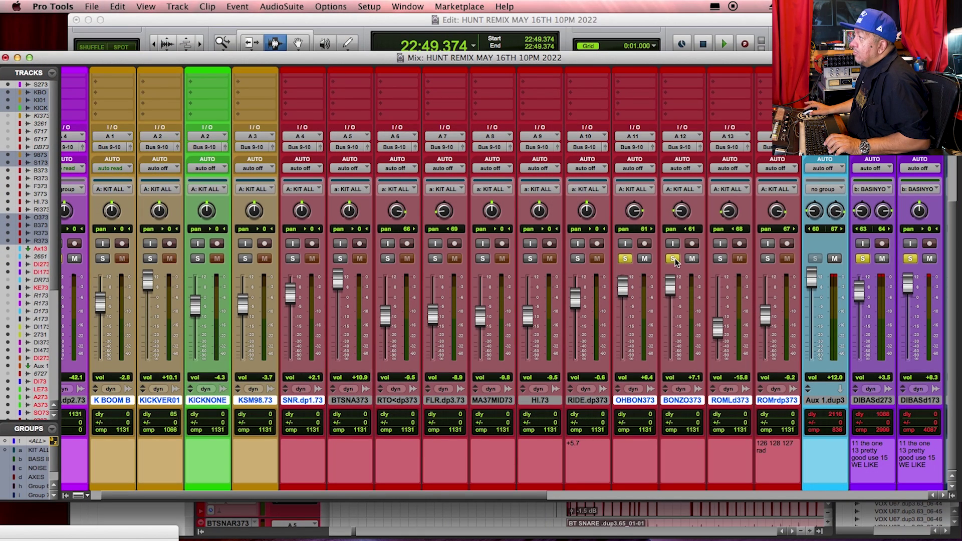
click(150, 258)
key(space)
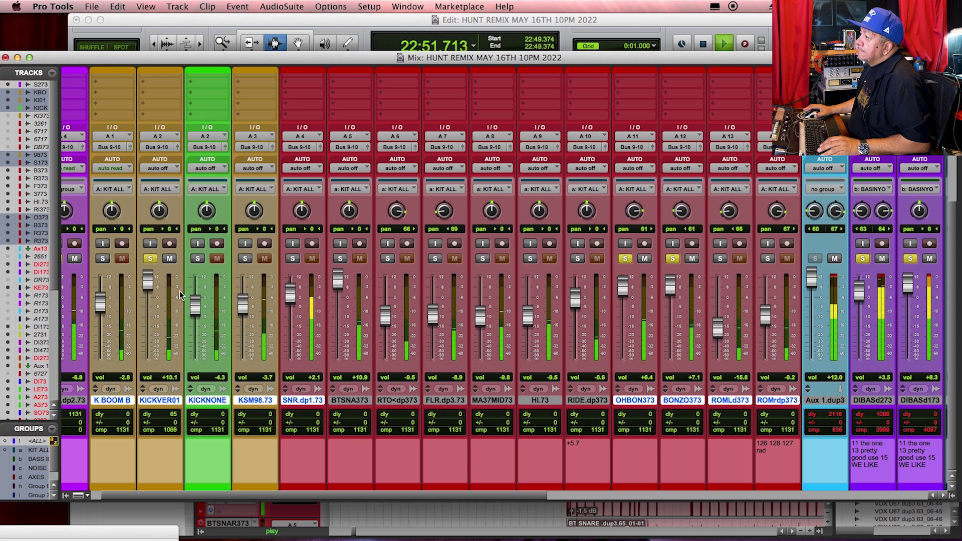
Unsolo both bass tracks and add KICKNONE, KSM98.73, SNR.dp1.73 and BTSNA373 to the soloed tracks
click(863, 259)
click(910, 258)
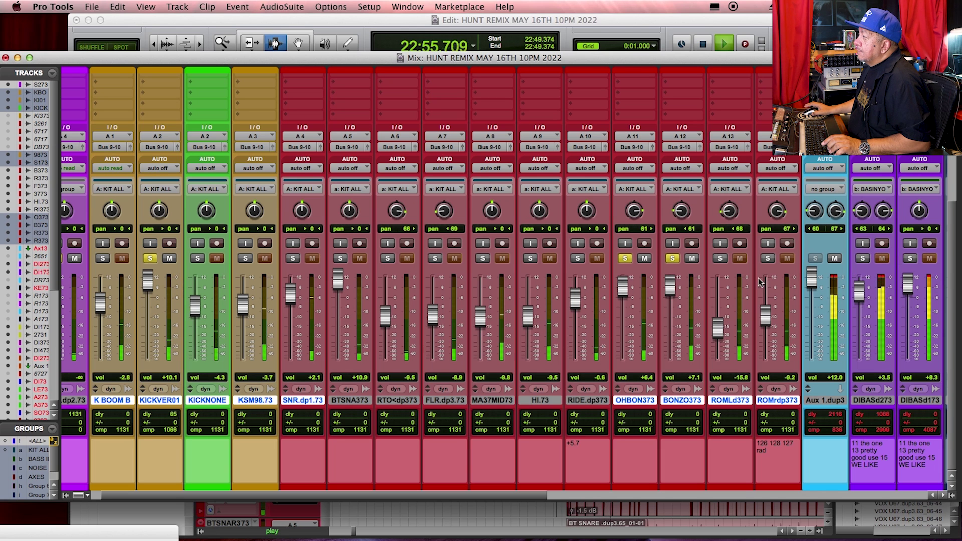
click(198, 259)
click(245, 259)
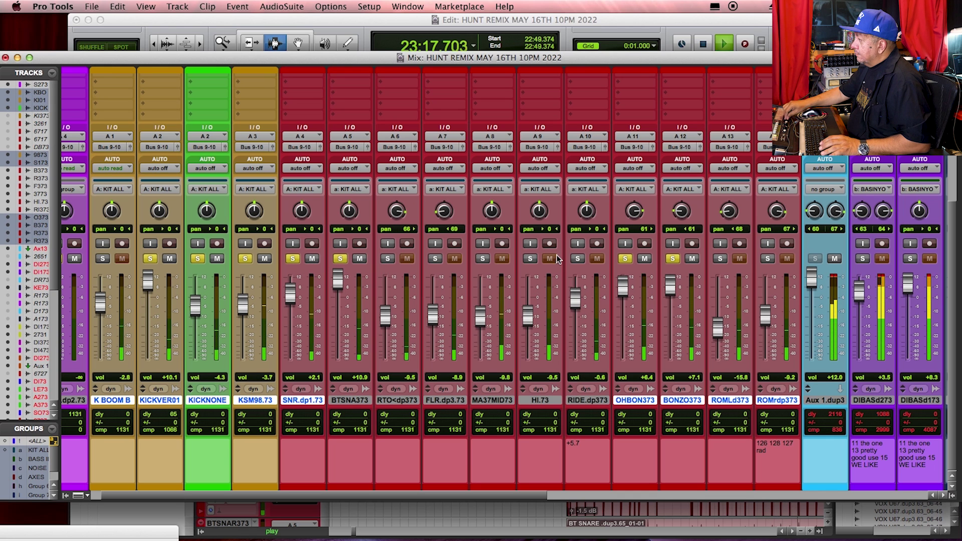
Restart playback from the same start point and audition the soloed kick, snare and overhead tracks
key(space)
key(space)
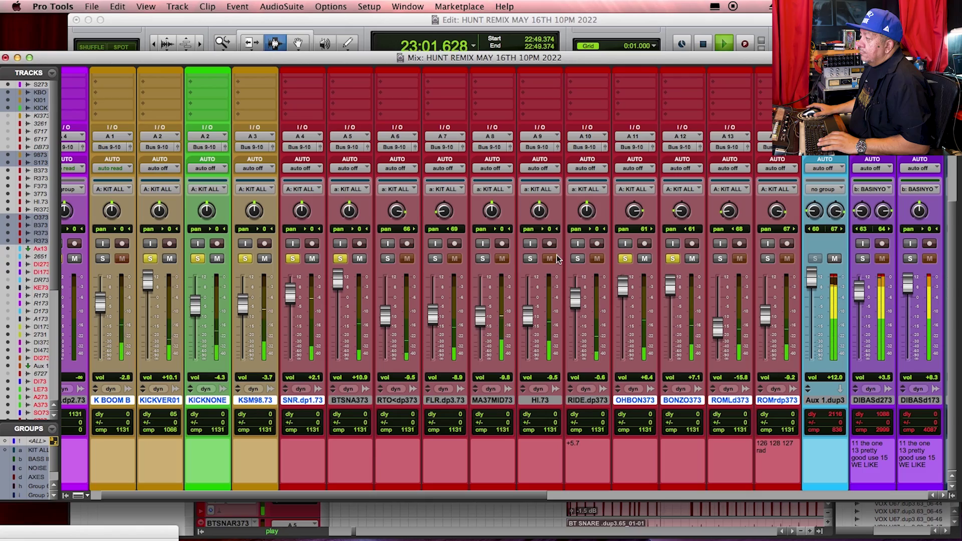
key(space)
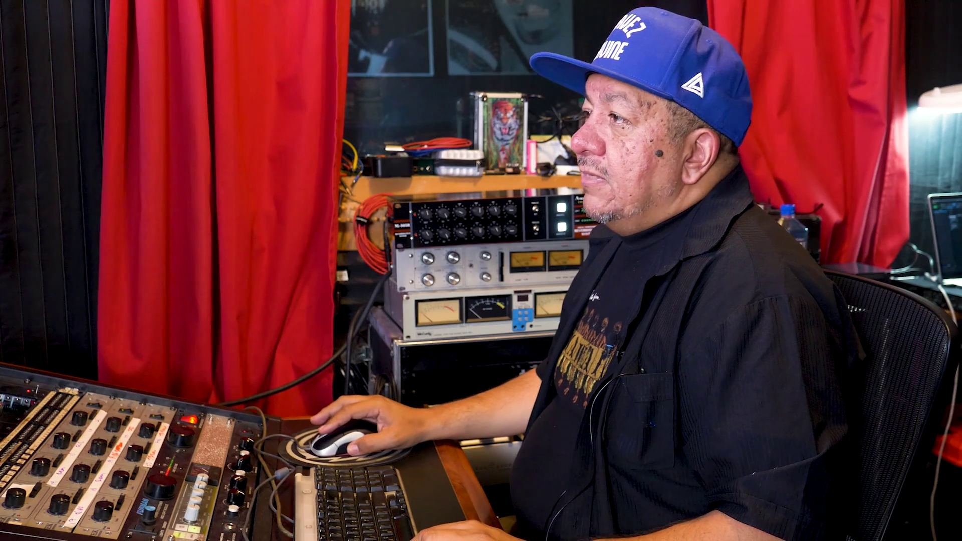
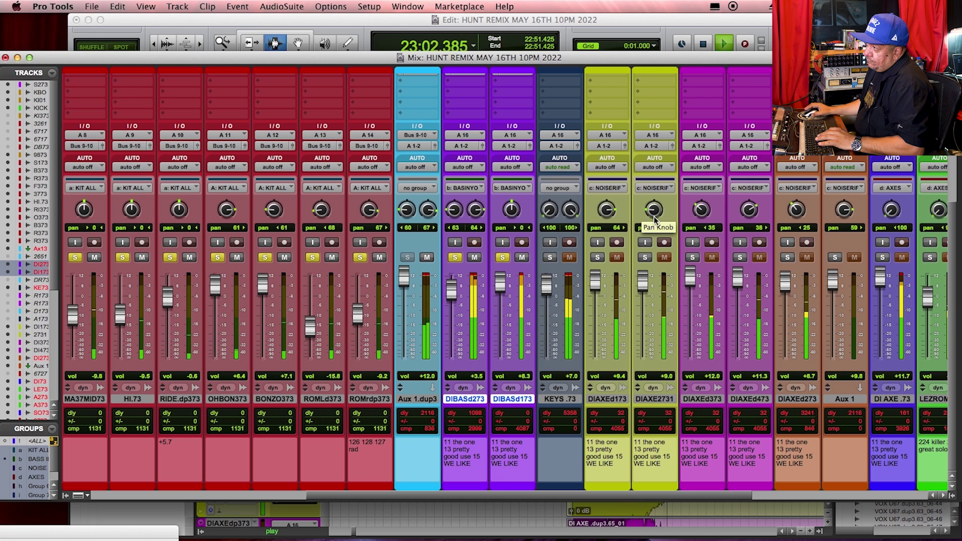
Audition KEYS .73 in solo, add the two bass tracks and the KIT ALL tracks to the solos, play them together and stop
key(space)
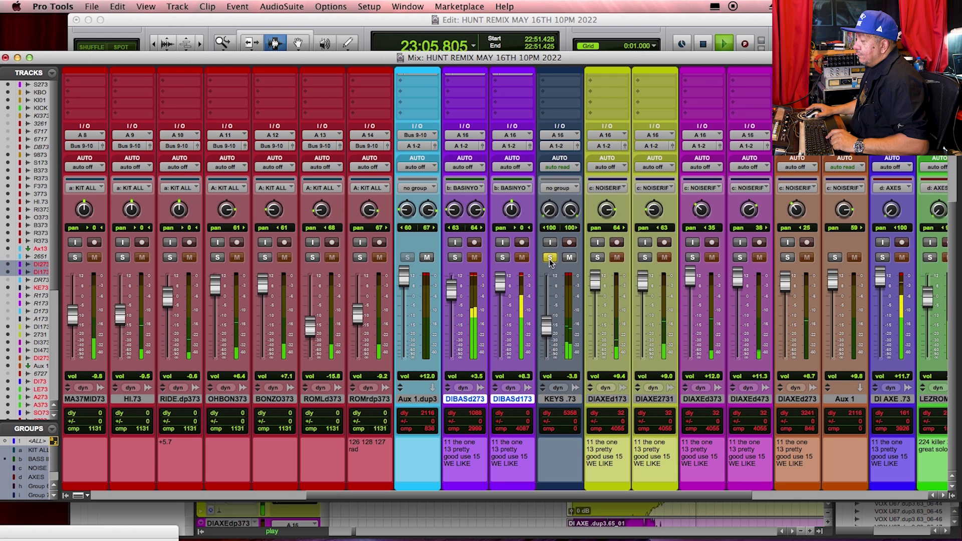
key(space)
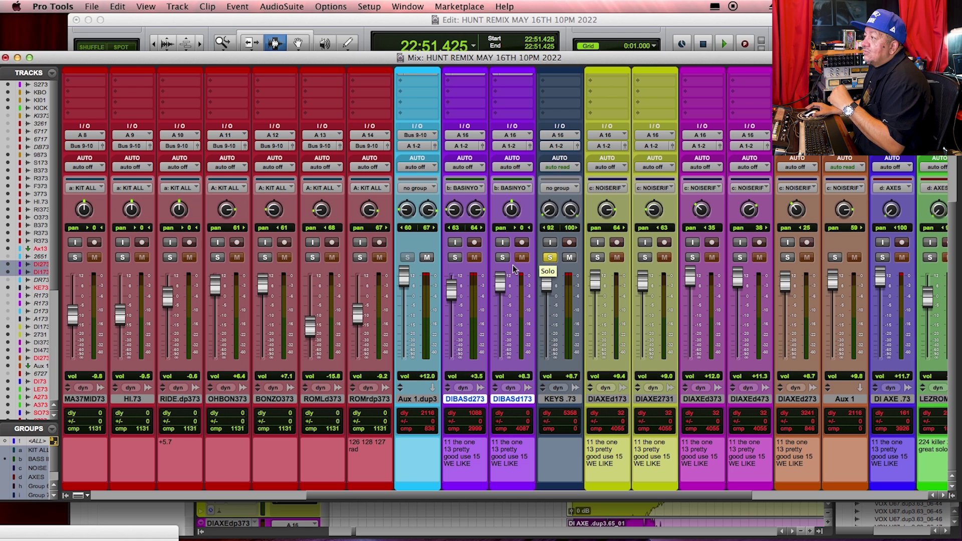
click(455, 258)
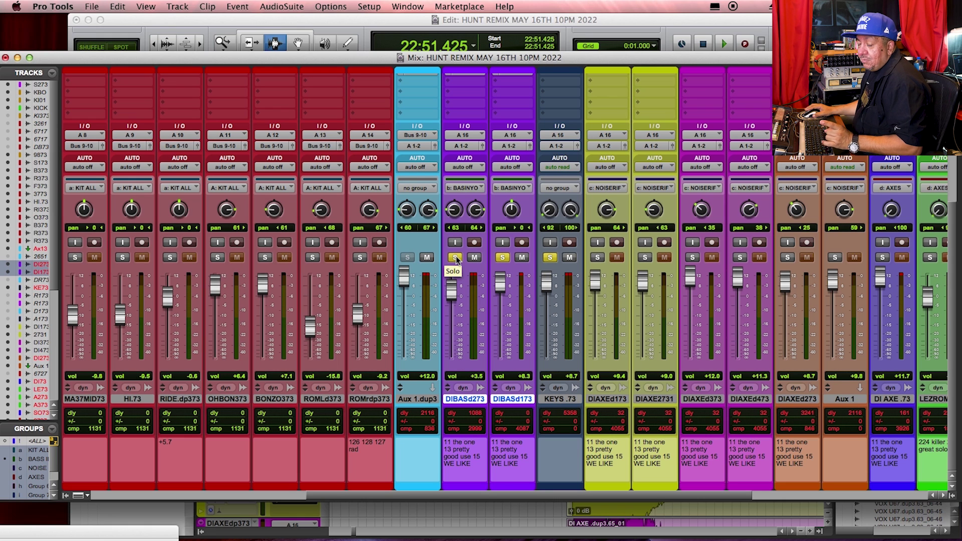
click(312, 258)
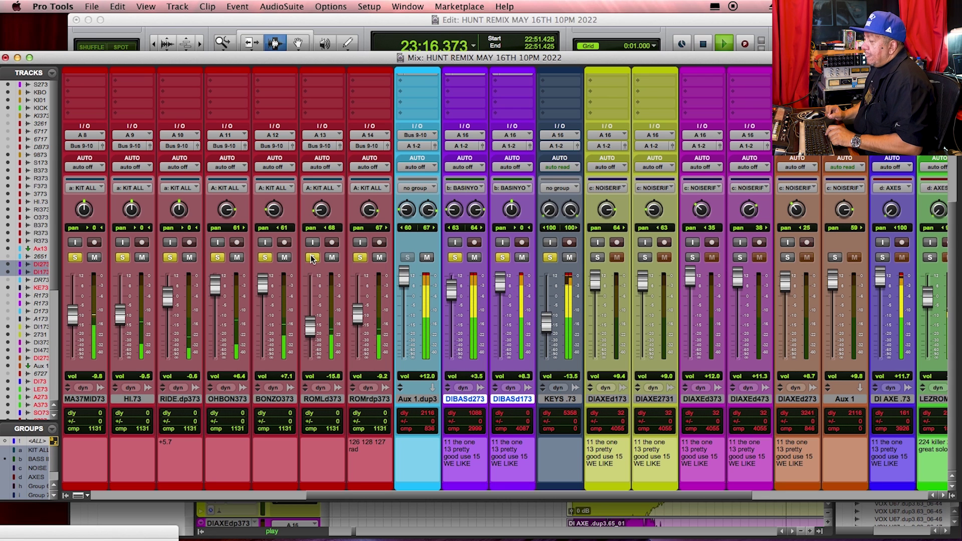
key(space)
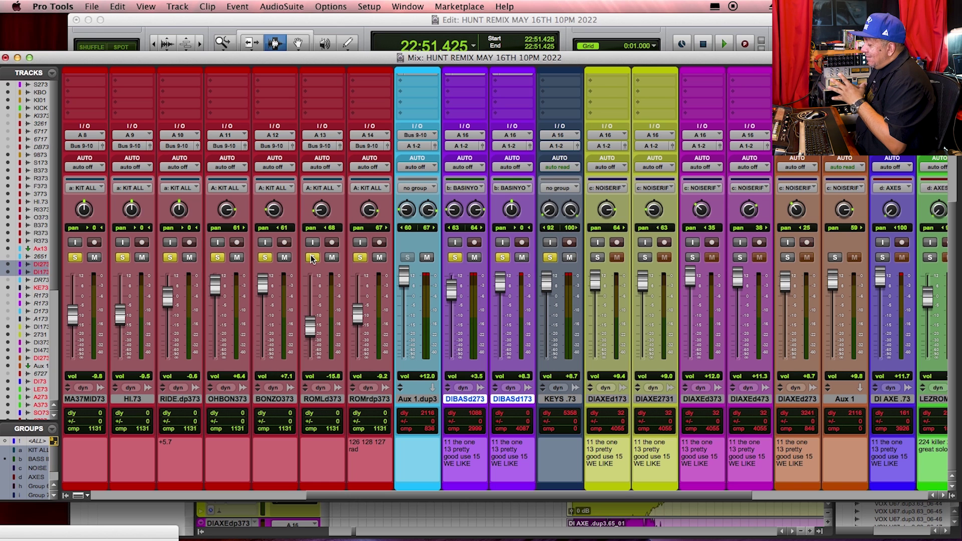
Play the kit, bass and keys in the Mix window with LEZROM.73, AXE 2.73 and AXE 3.73 also soloed, and stop playback
drag(500, 496, 571, 496)
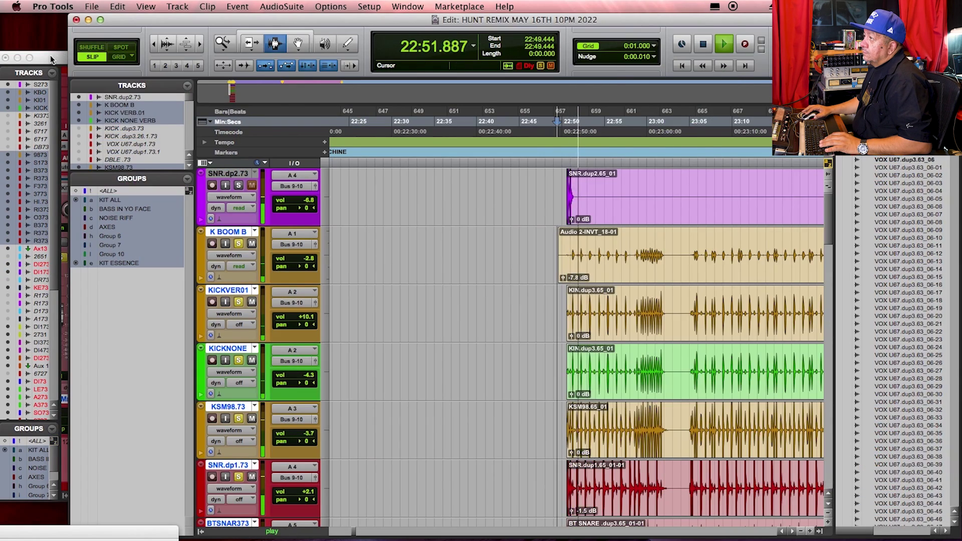
key(super+equal)
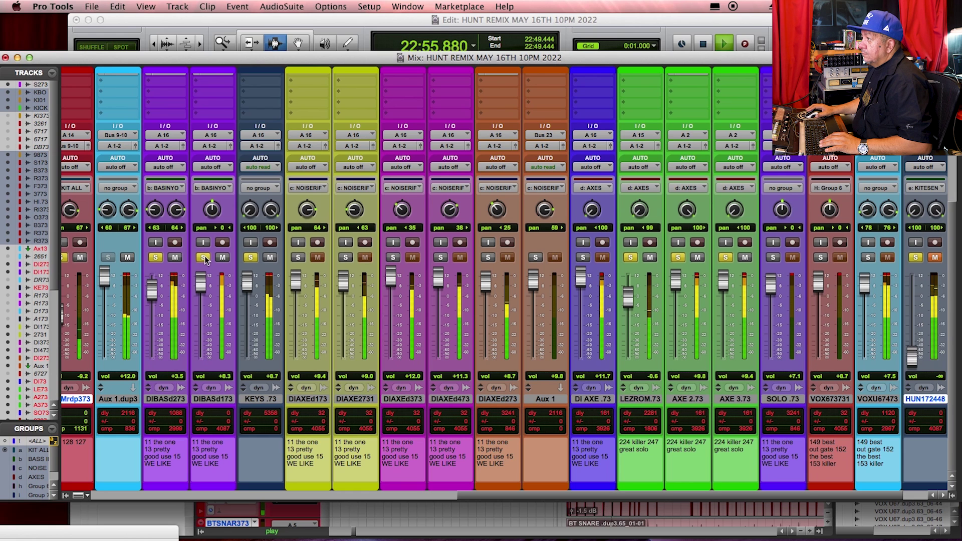
drag(470, 496, 402, 495)
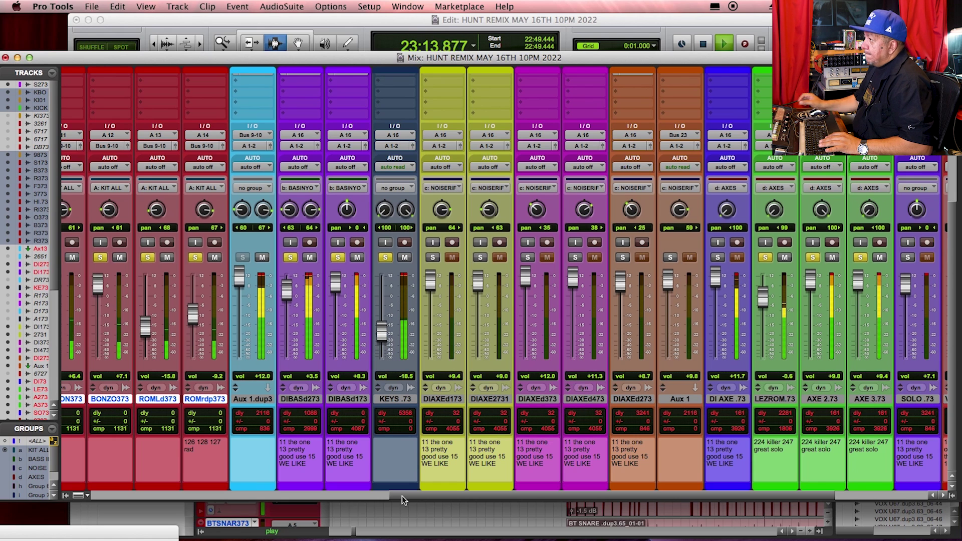
key(space)
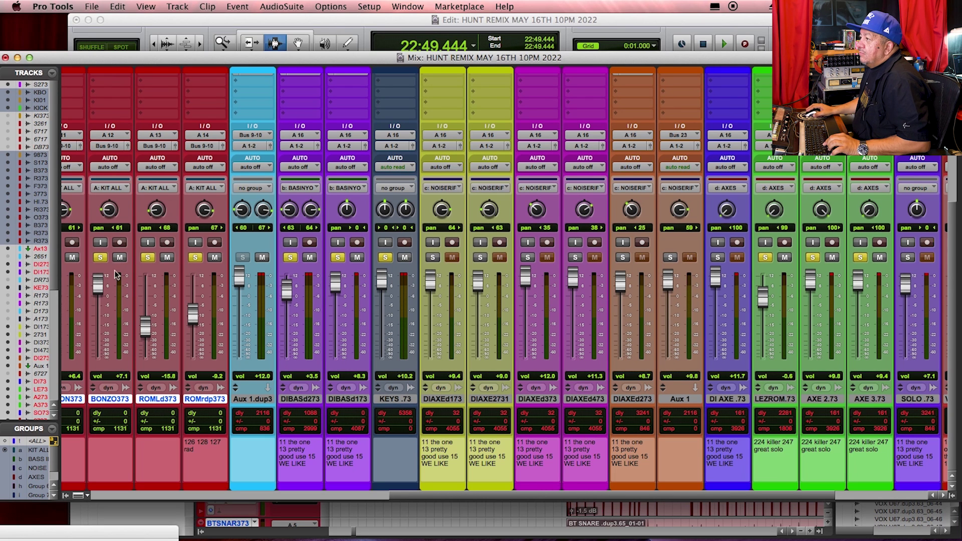
Clear the kit, bass and keys solos, leave only LEZROM.73, AXE 2.73 and AXE 3.73 soloed, and start playback
alt+click(101, 257)
click(766, 257)
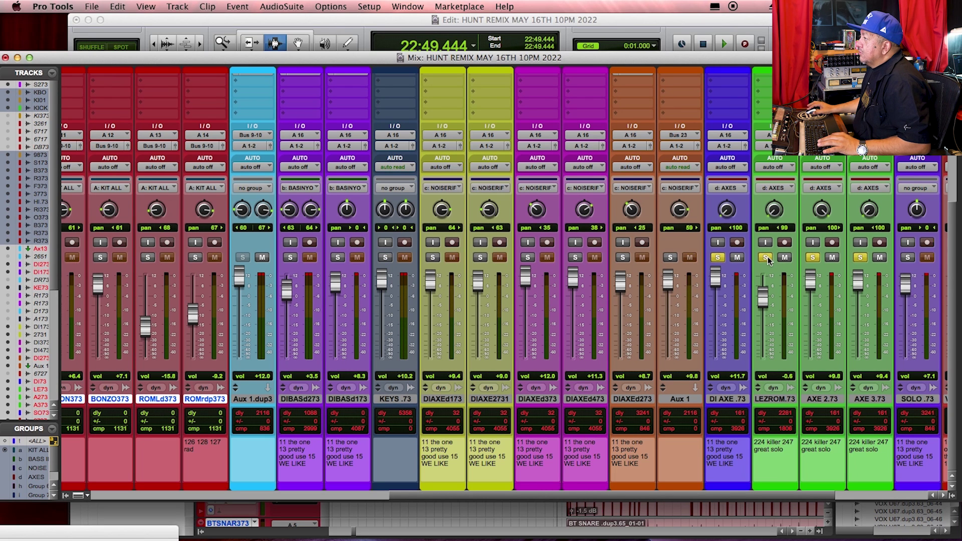
key(space)
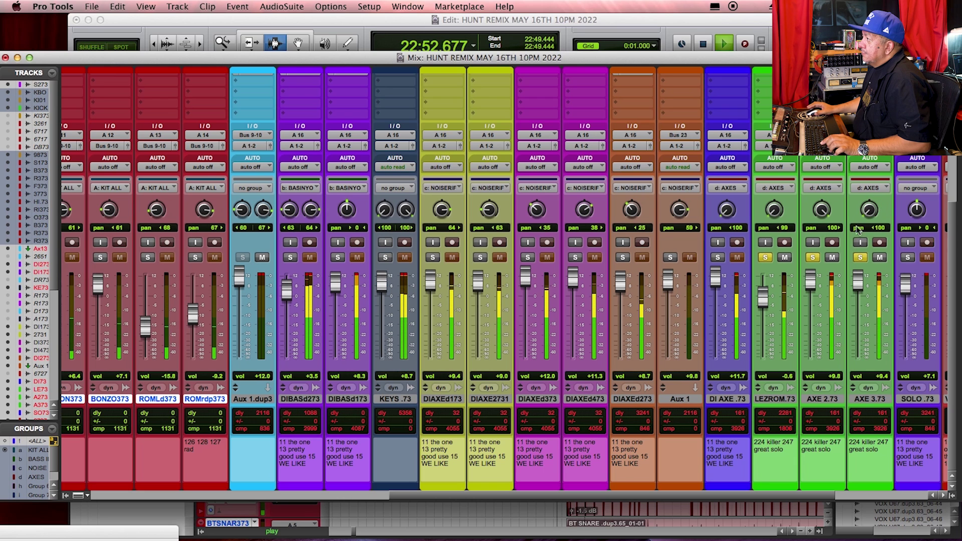
Audition LEZROM.73 alone, switch the solo to AXE 2.73, add AXE 3.73 to it, and stop playback
click(813, 257)
click(858, 257)
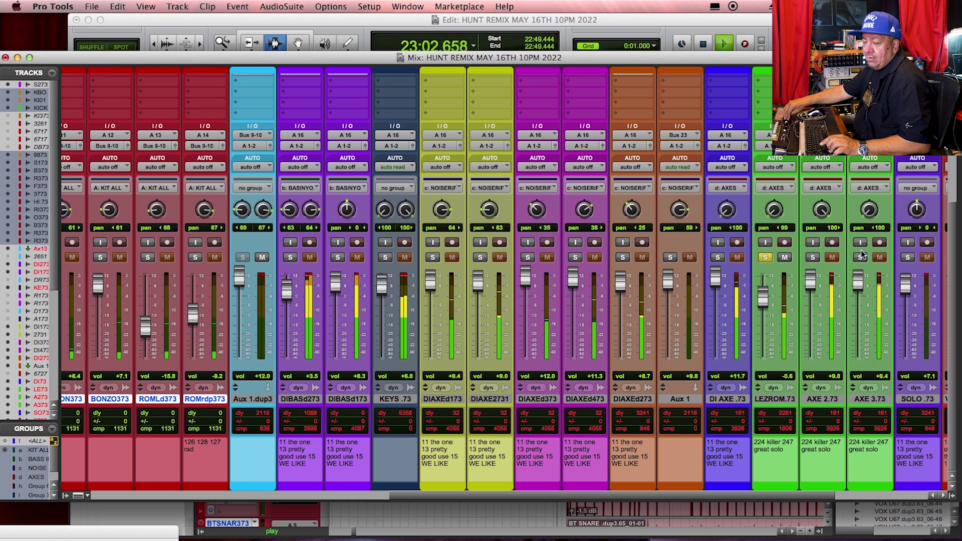
click(814, 257)
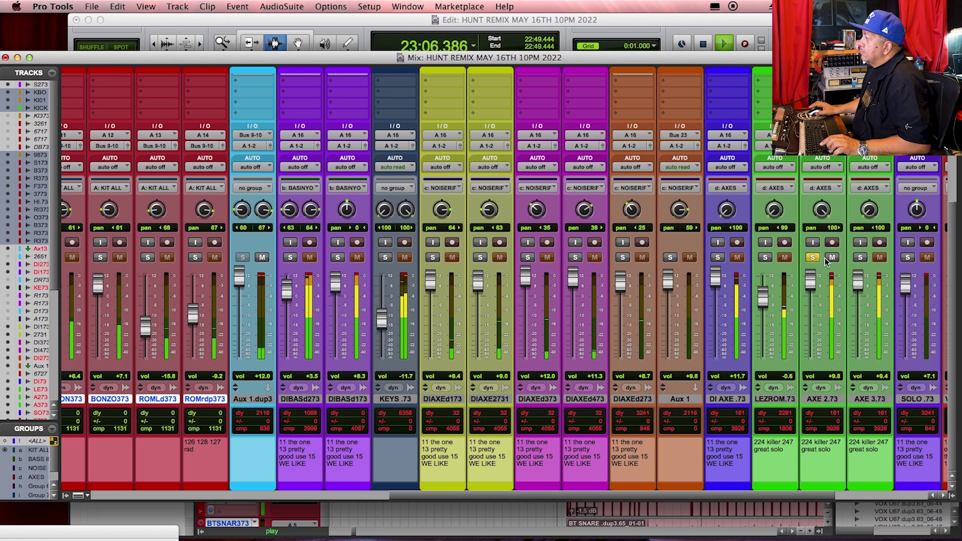
click(860, 257)
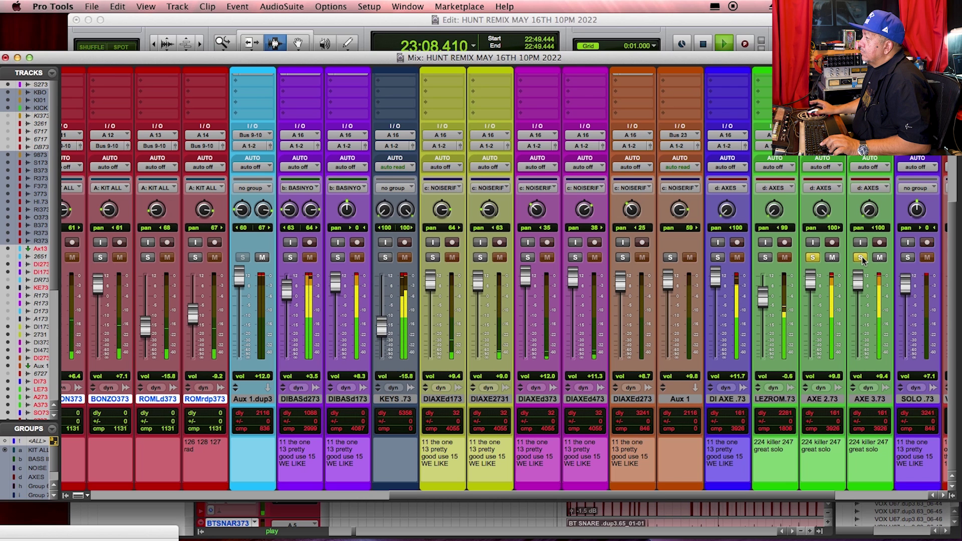
scroll(861, 252, up, 5)
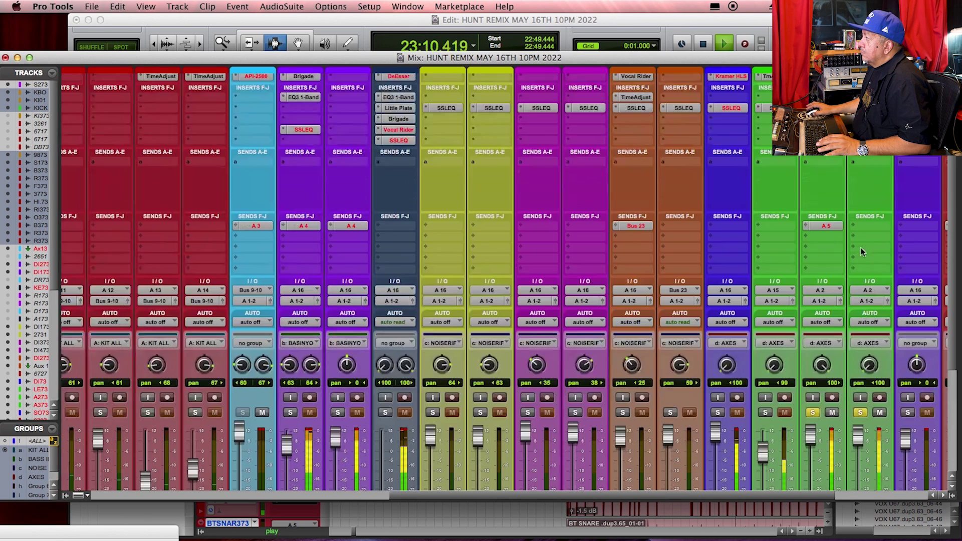
scroll(858, 230, down, 2)
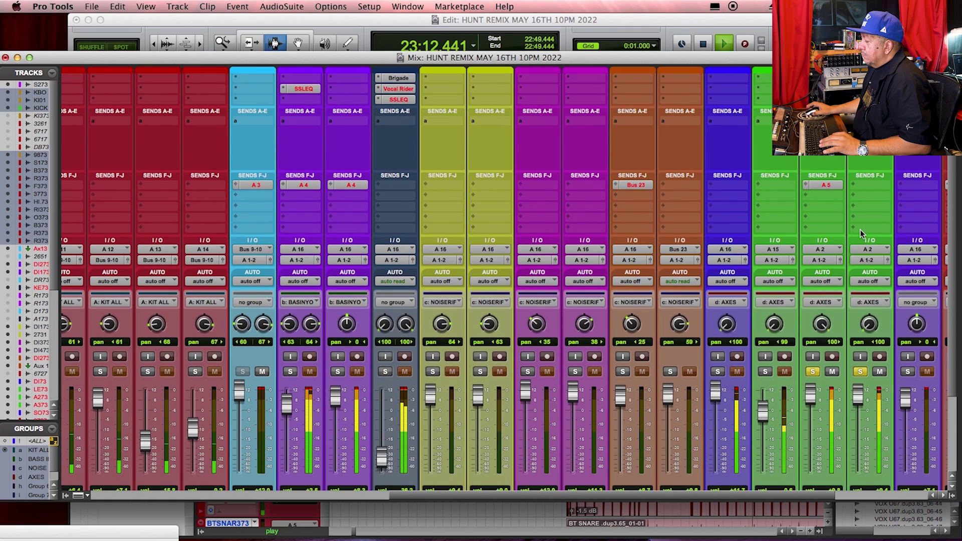
scroll(860, 235, down, 3)
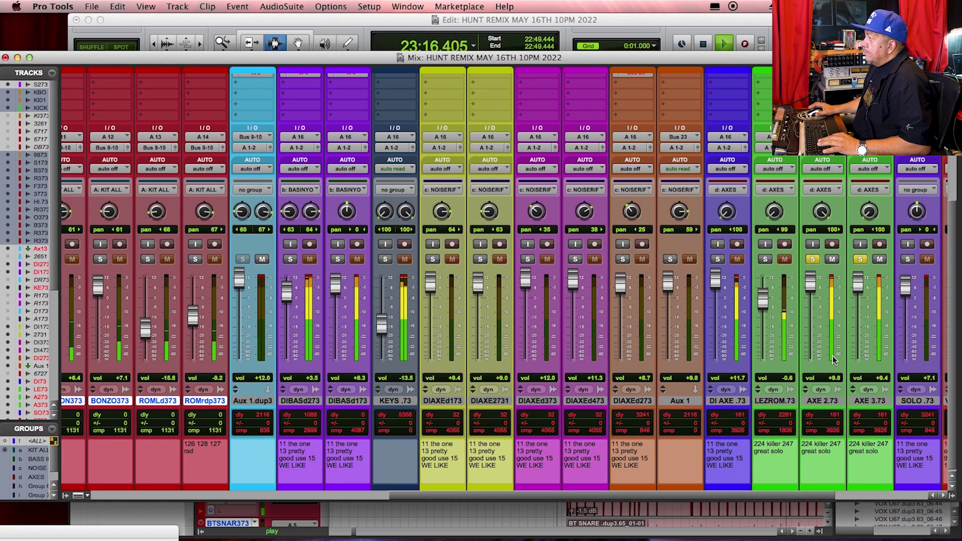
key(space)
Review the inserts and sends on the AXE guitar channels, and open and close the name and comments dialog of AXE 2.73
scroll(833, 359, up, 5)
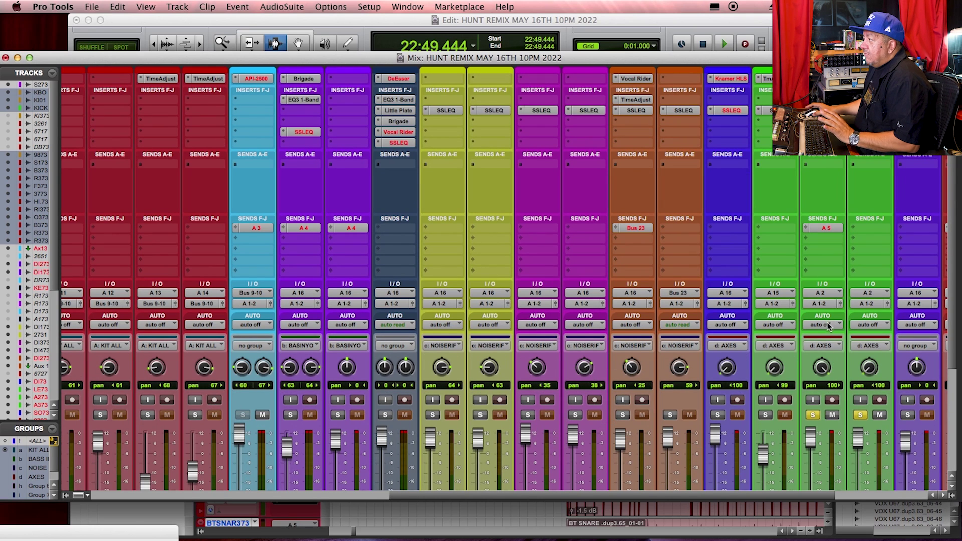
scroll(828, 326, up, 2)
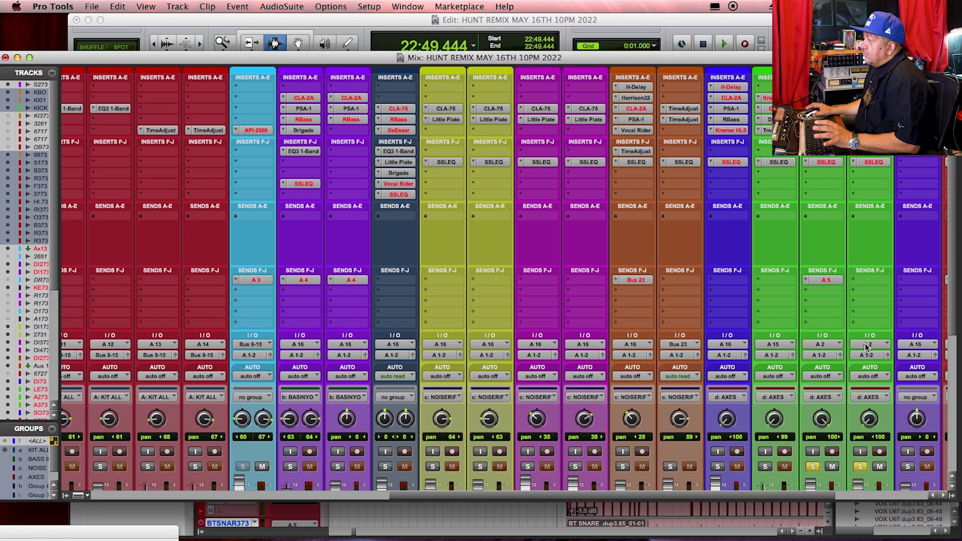
scroll(872, 350, down, 5)
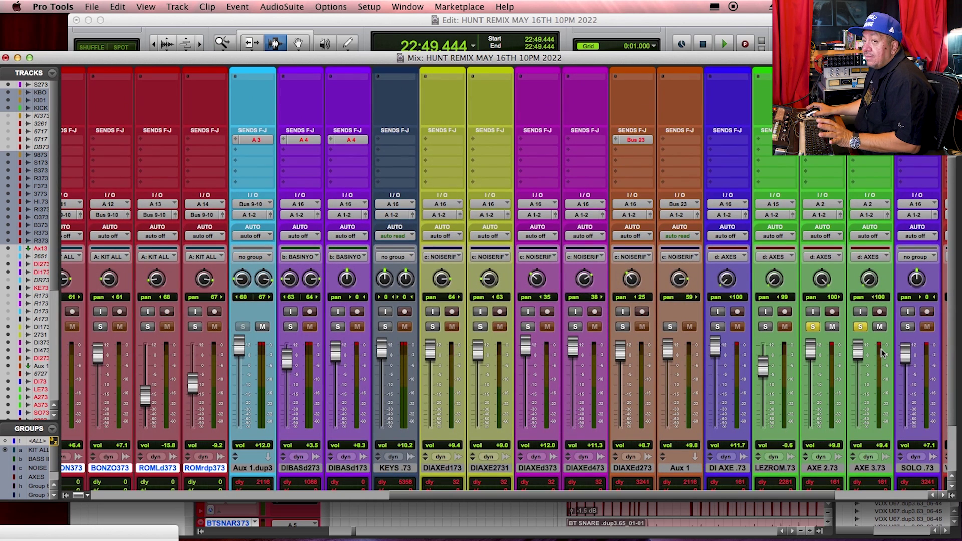
scroll(883, 350, down, 2)
double_click(823, 399)
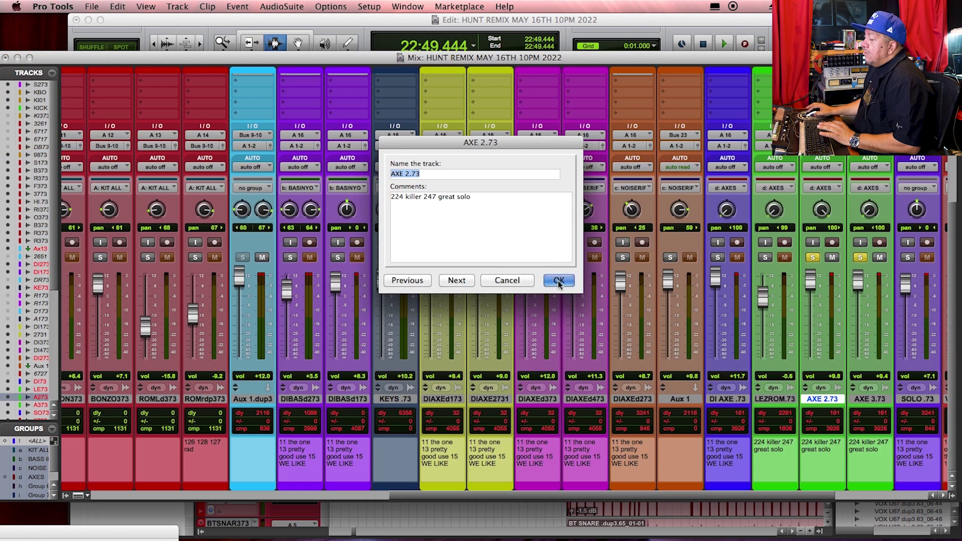
click(560, 281)
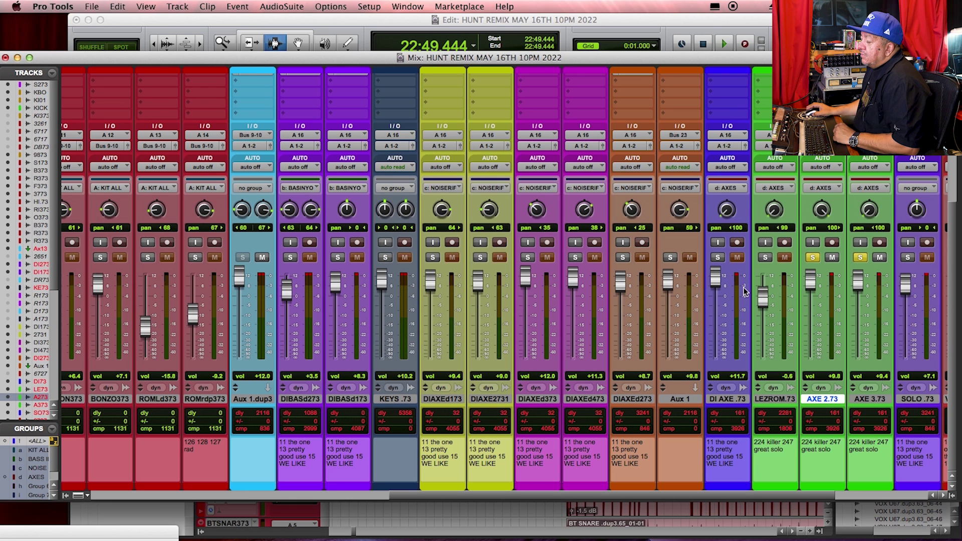
Take AXE 3.73 out of solo and play AXE 2.73 alone with all of its insert plug-ins bypassed
scroll(864, 286, up, 6)
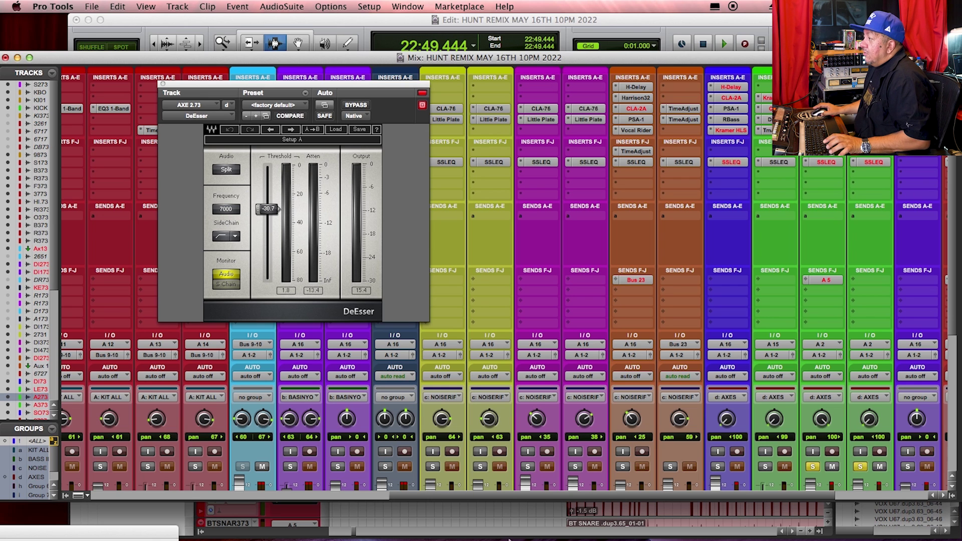
click(860, 467)
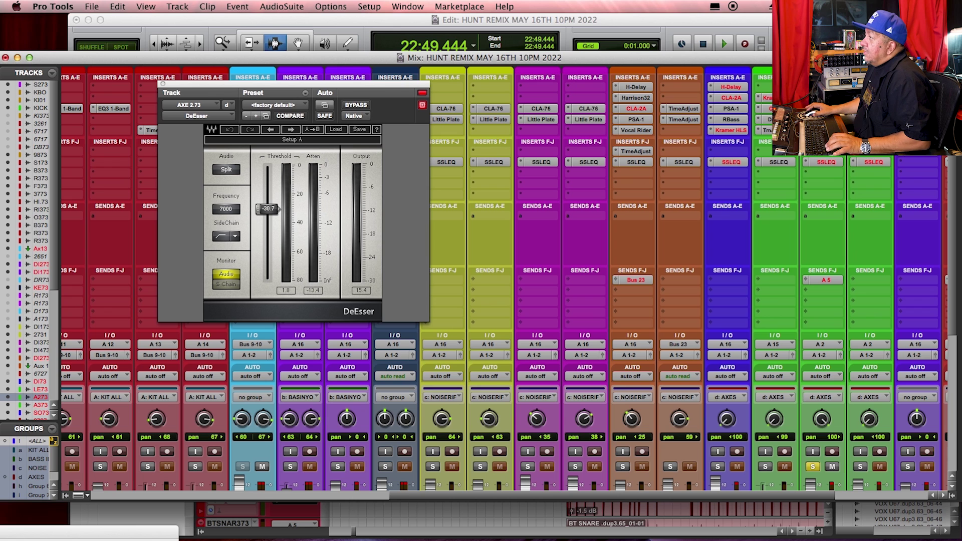
super+click(828, 163)
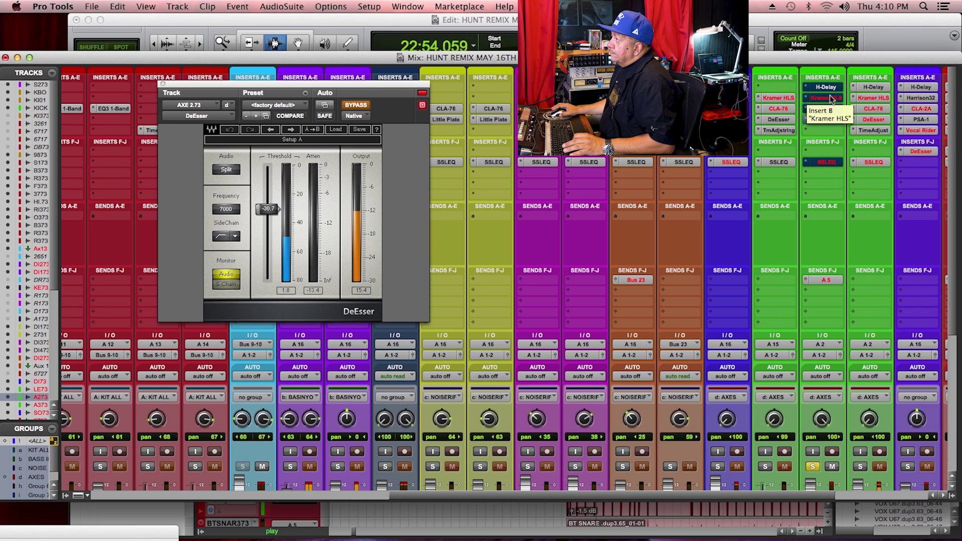
Re-enable H-Delay, Kramer HLS, CLA-76, DeEsser and SSLEQ one at a time on AXE 2.73 during playback
super+click(826, 87)
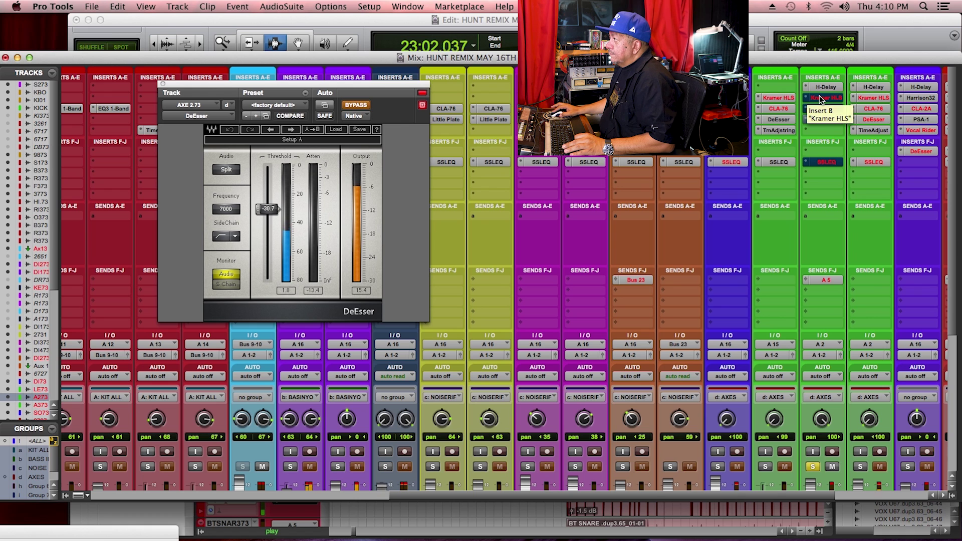
super+click(819, 95)
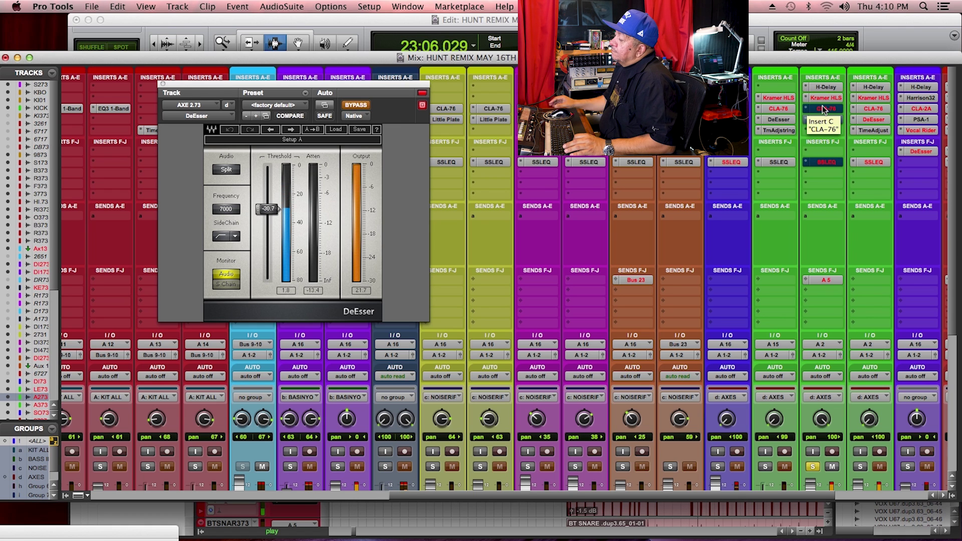
super+click(825, 111)
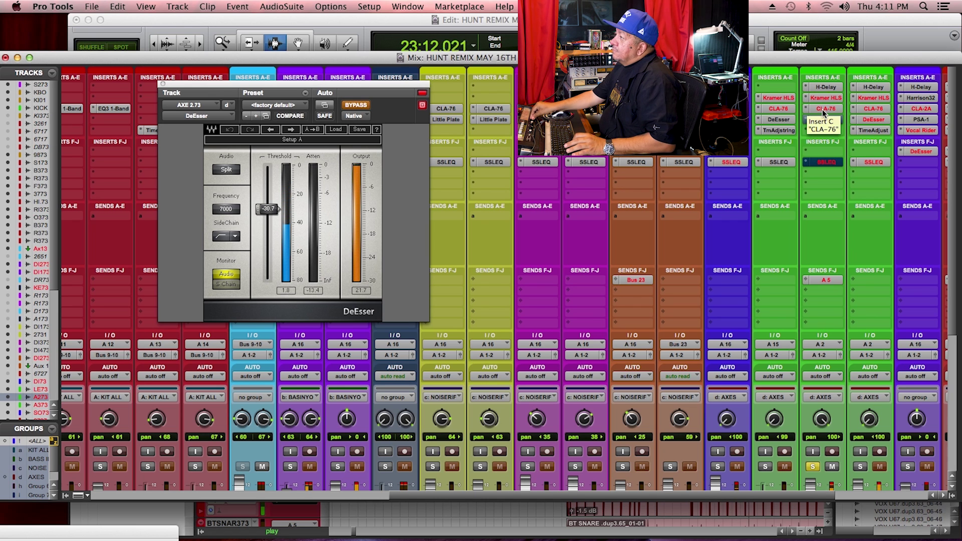
super+click(826, 162)
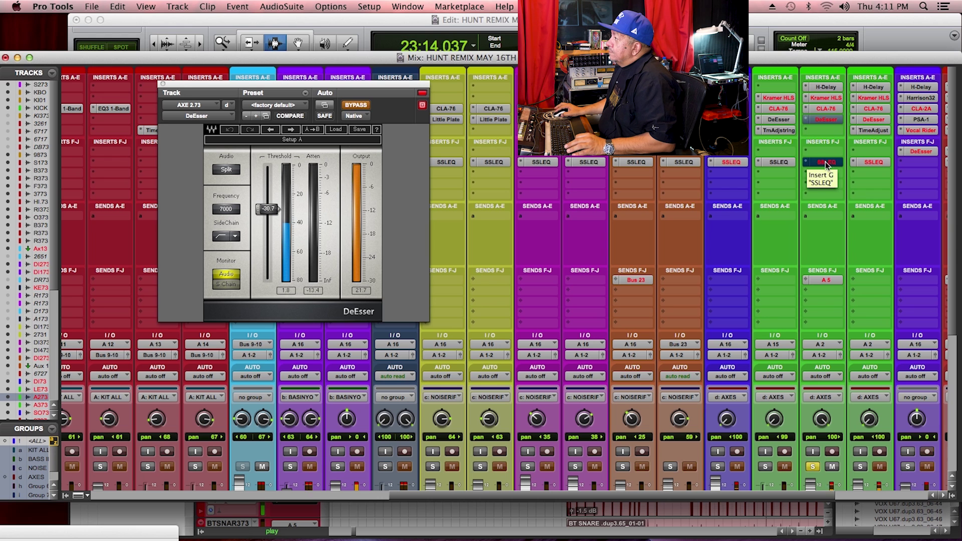
Listen to AXE 2.73 with its full insert chain, stop playback, and take the track out of solo
scroll(833, 143, down, 5)
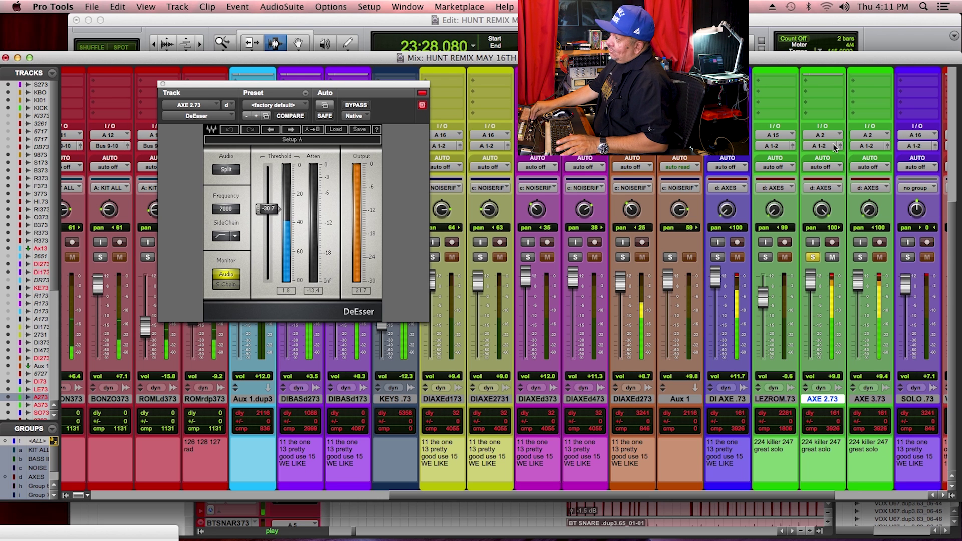
scroll(839, 141, up, 5)
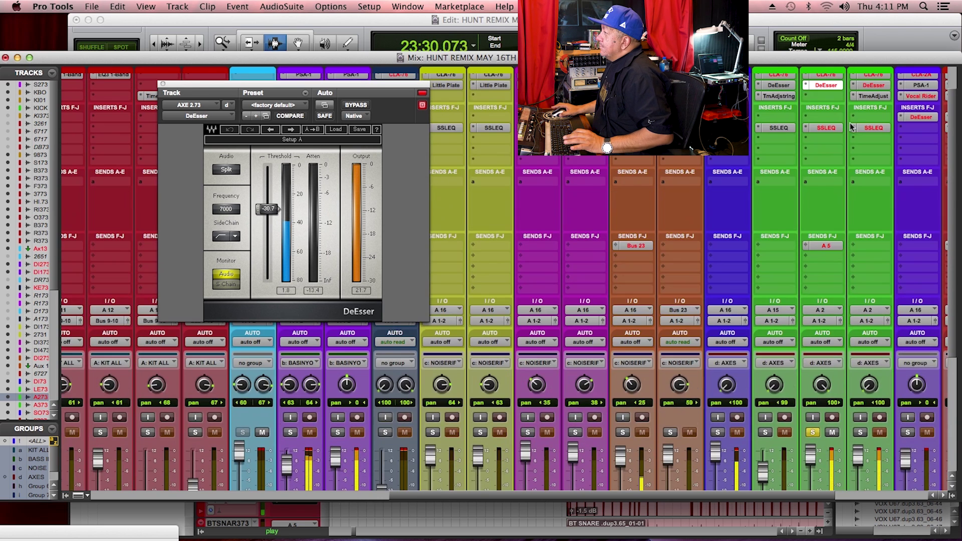
key(space)
scroll(823, 172, up, 1)
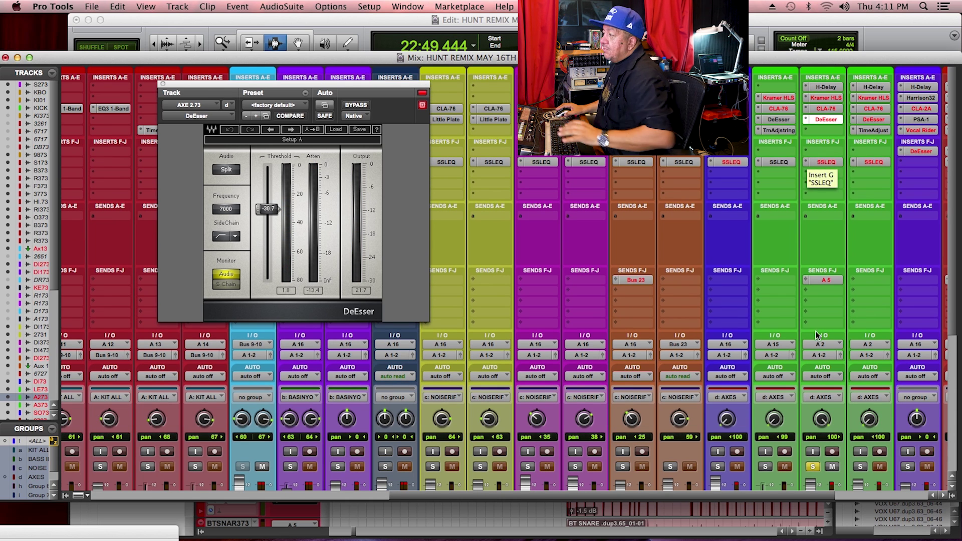
scroll(816, 411, down, 1)
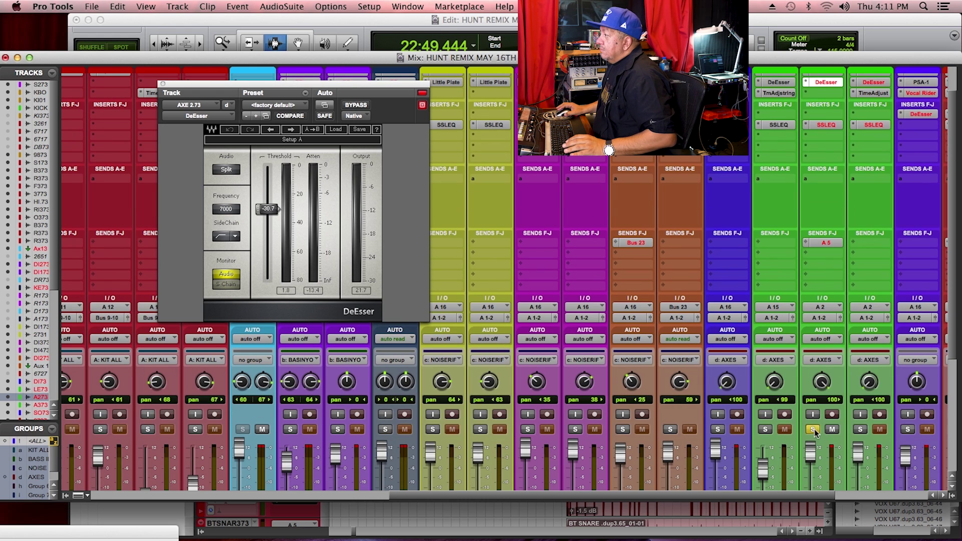
click(813, 429)
scroll(812, 424, down, 3)
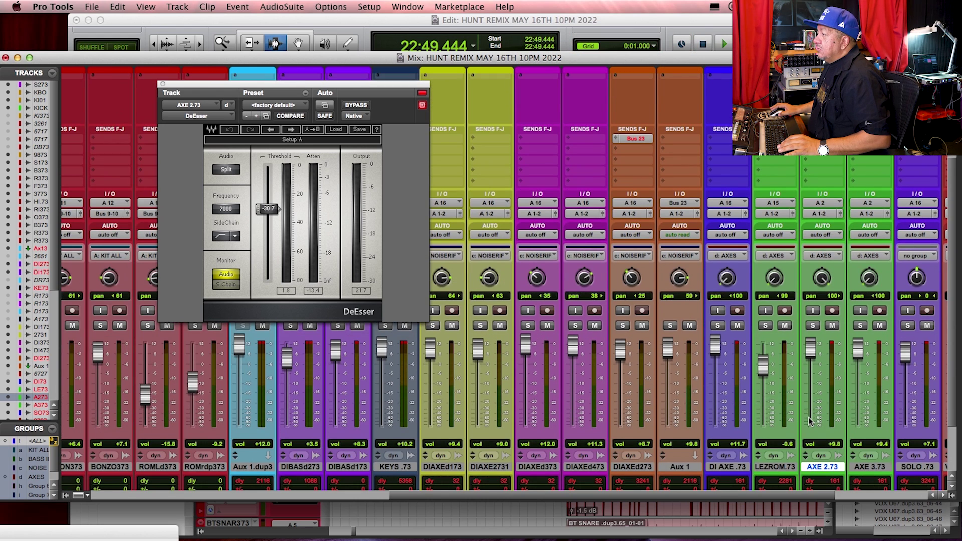
Solo the DI AXE .73 guitar track
scroll(811, 421, down, 1)
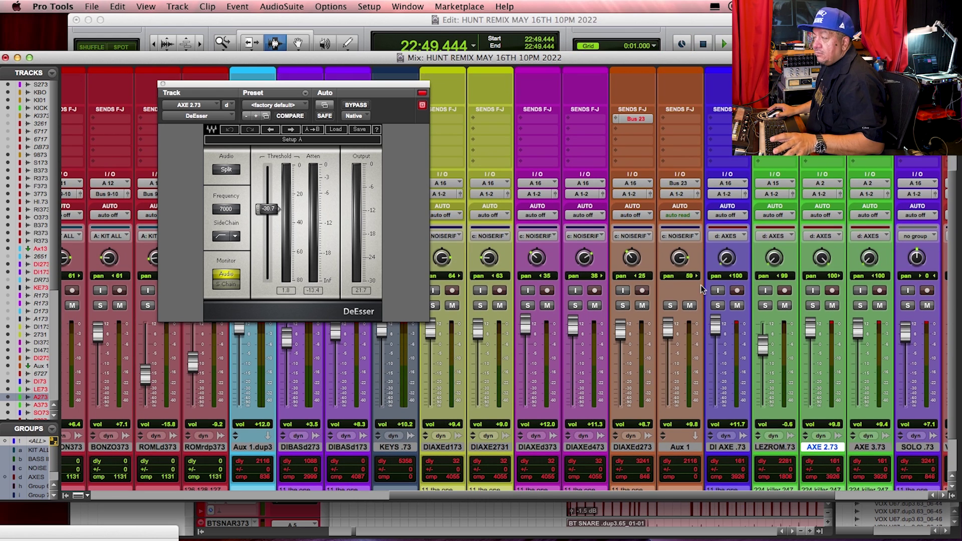
click(718, 306)
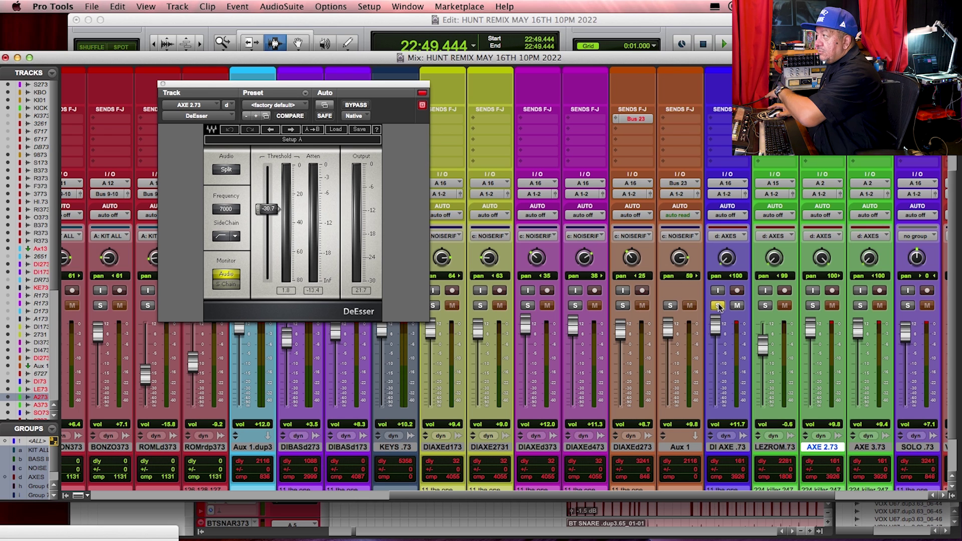
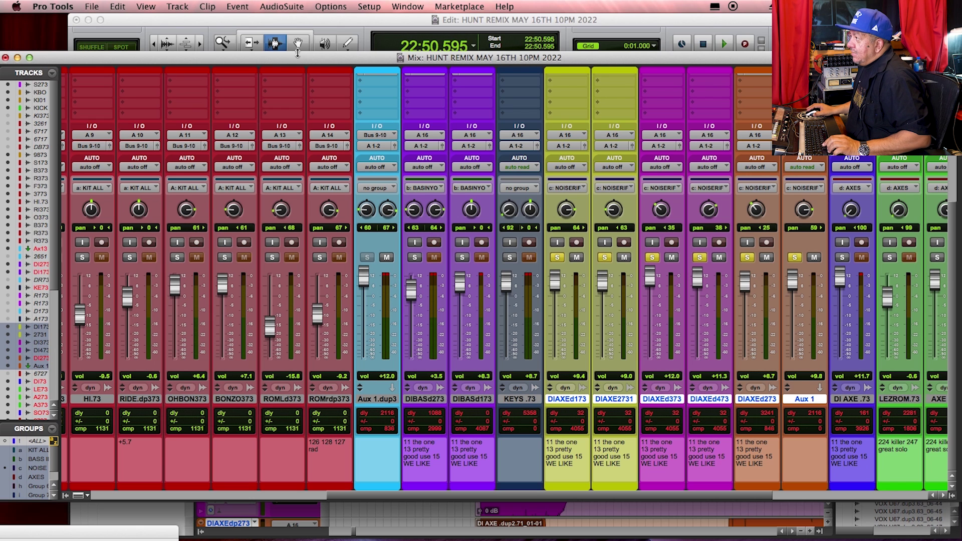
Play the song with only DIAXEd273 soloed, and play it again with Aux 1 soloed alongside it
key(space)
super+click(747, 257)
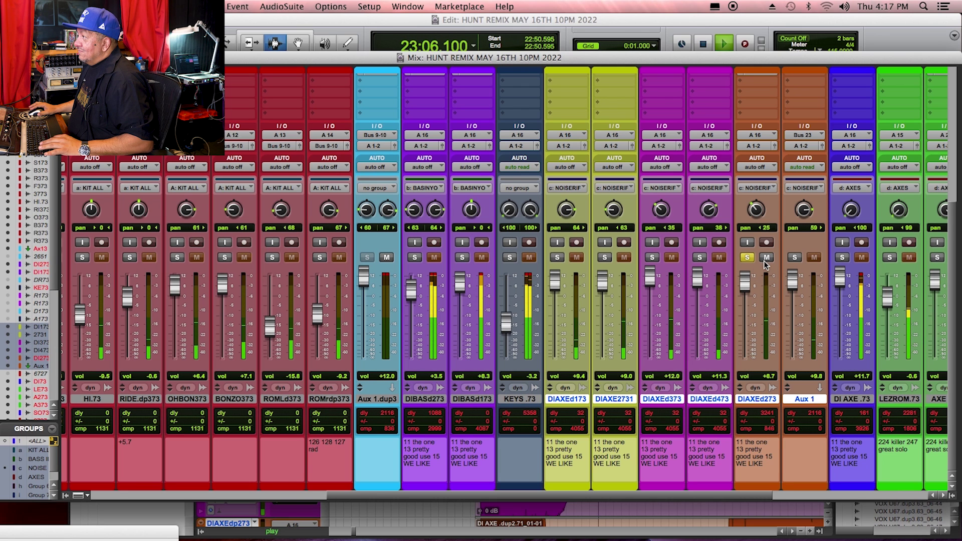
key(space)
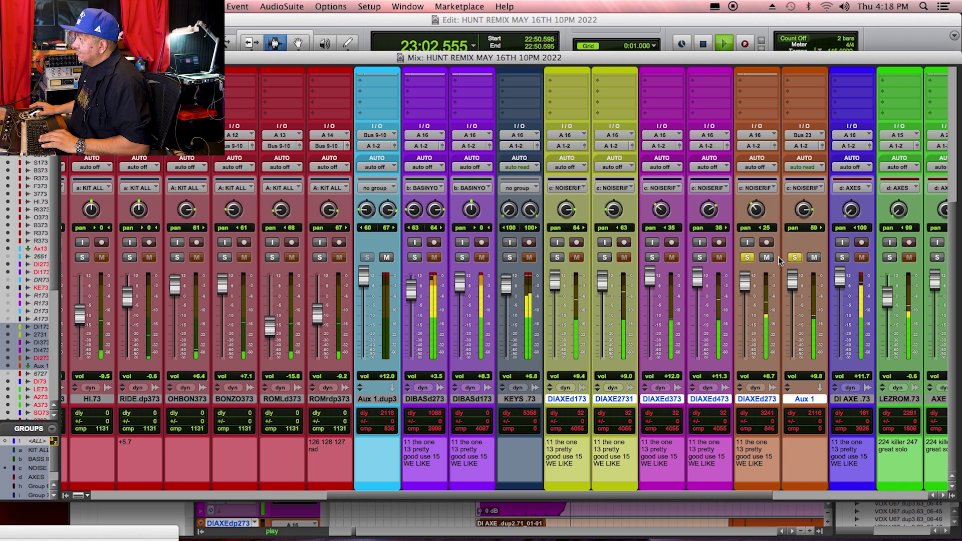
key(space)
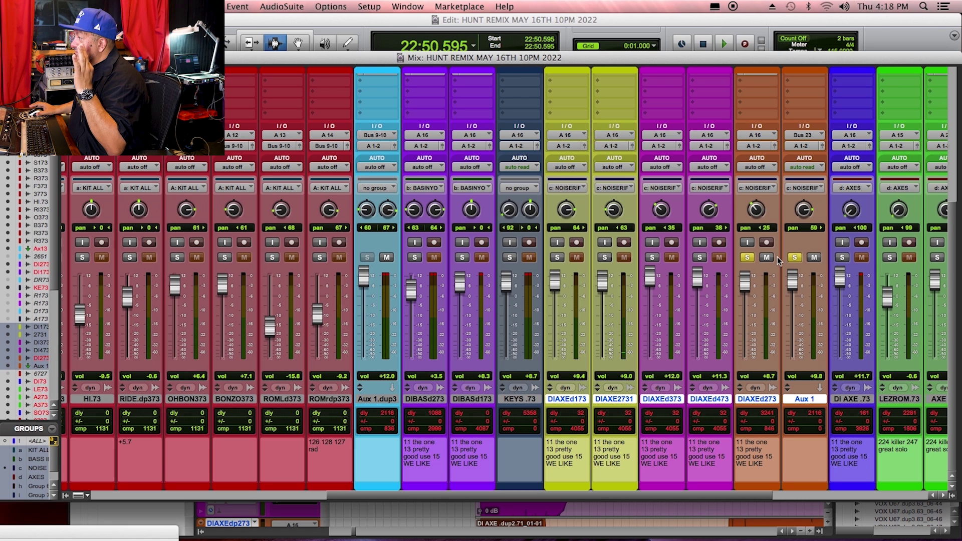
Add DIAXEd373 and DIAXEd473 to the solo one at a time, playing the passage after each addition
click(652, 257)
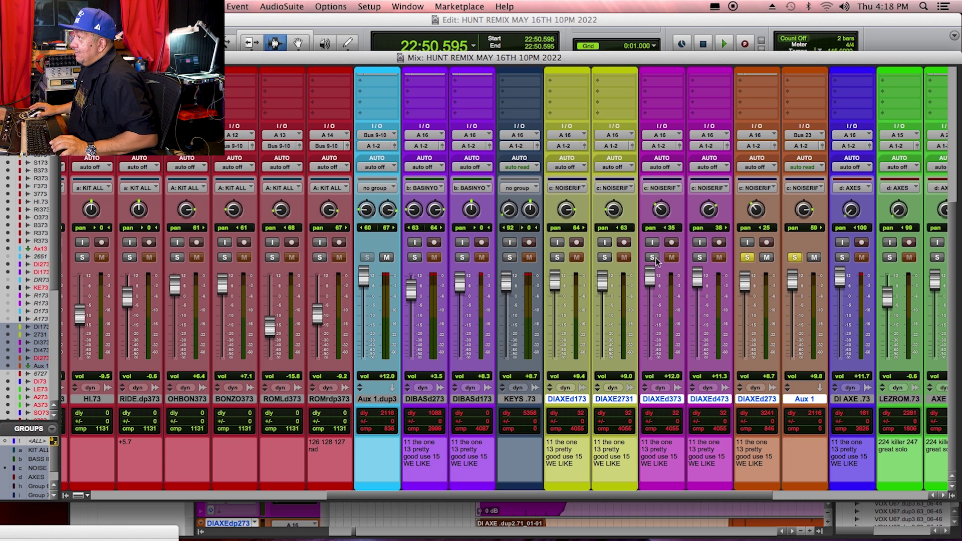
key(space)
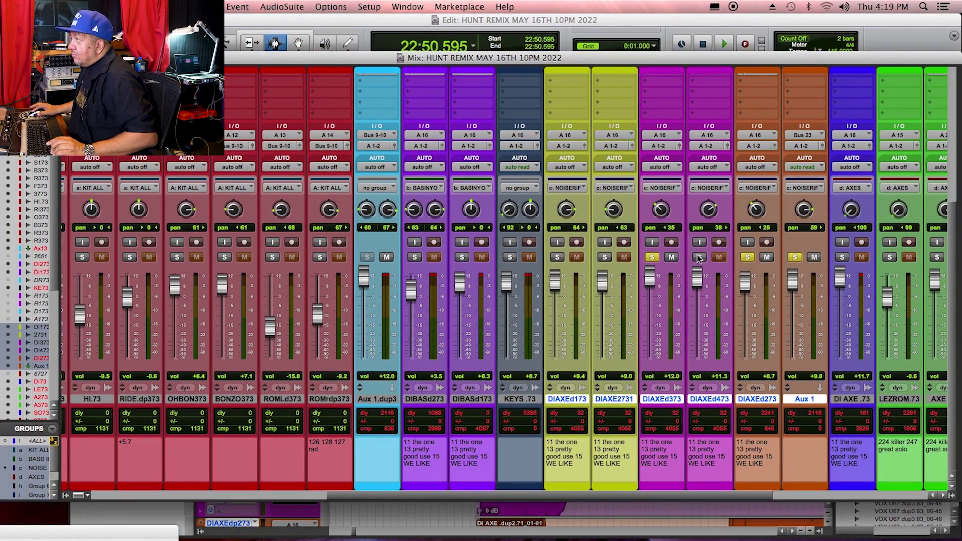
click(699, 258)
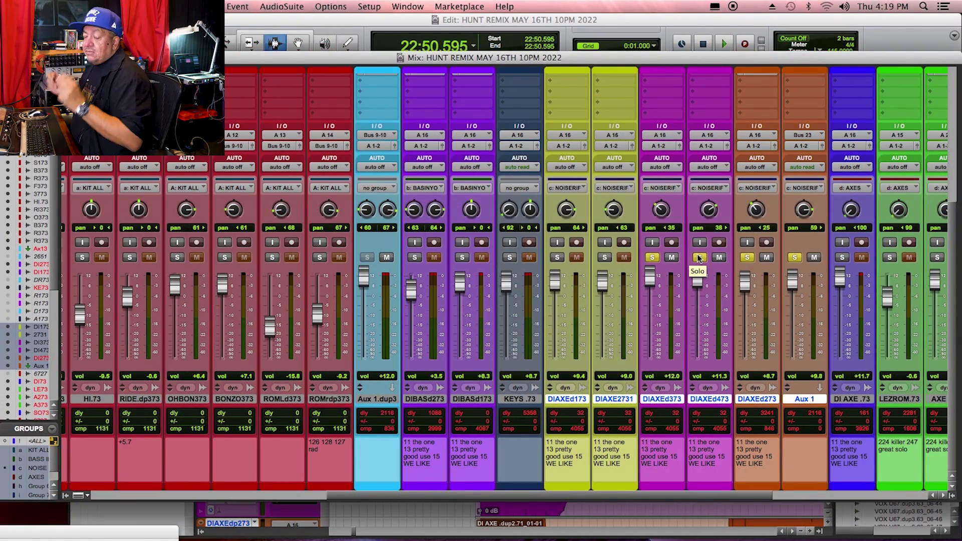
key(space)
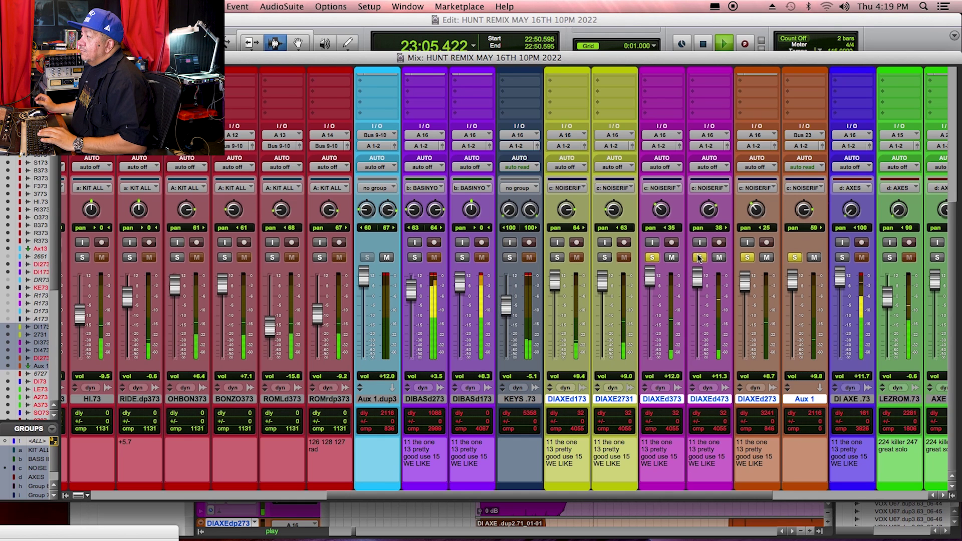
key(space)
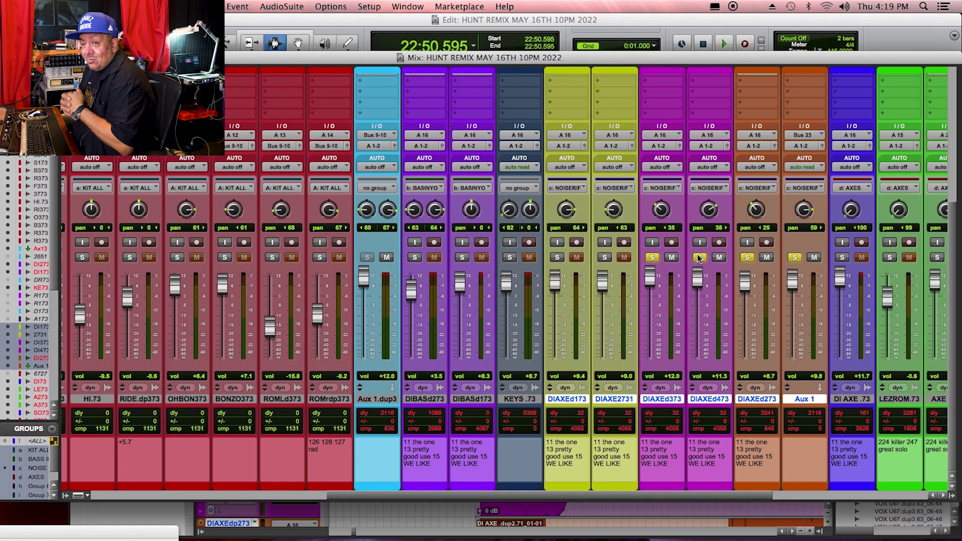
click(699, 258)
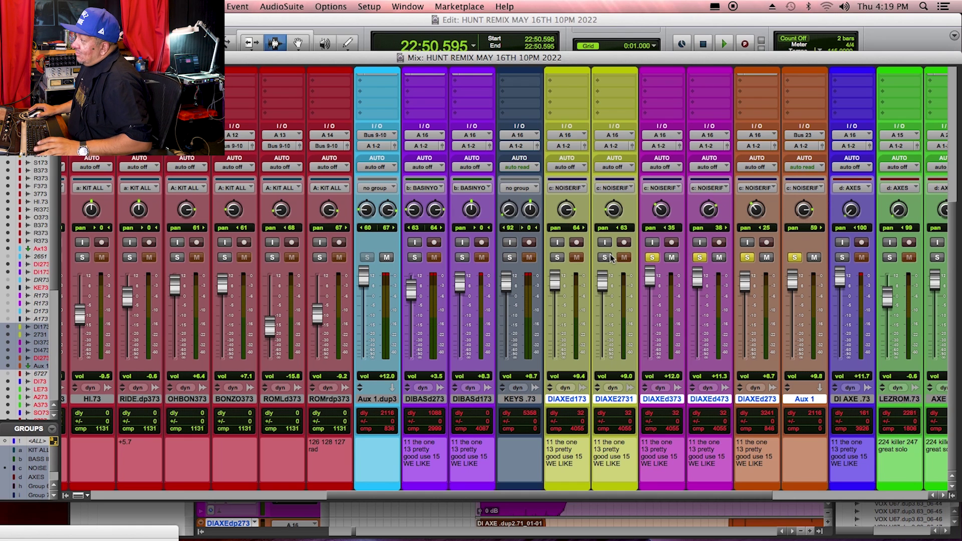
Add DIAXEd173 and DIAXE2731 to the solo in turn, playing the passage after each addition
click(557, 258)
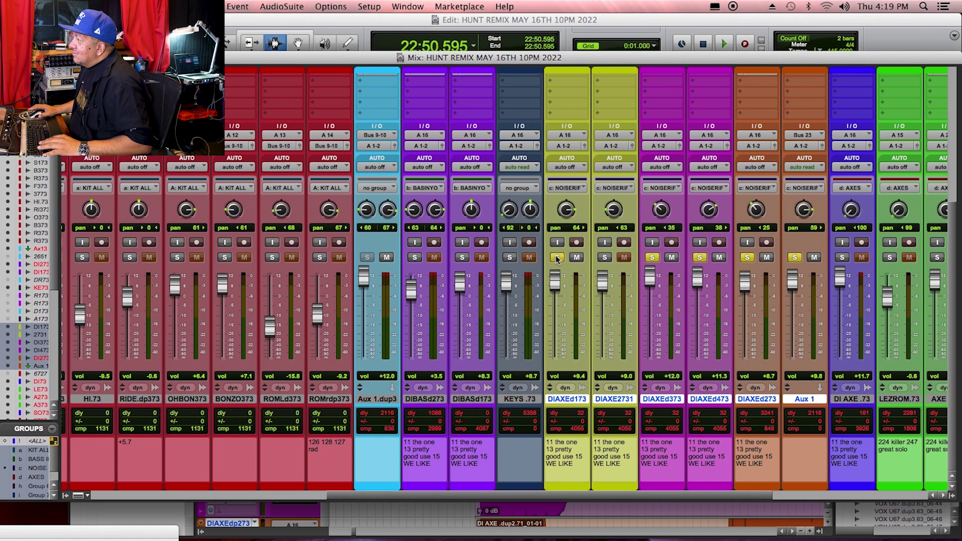
key(space)
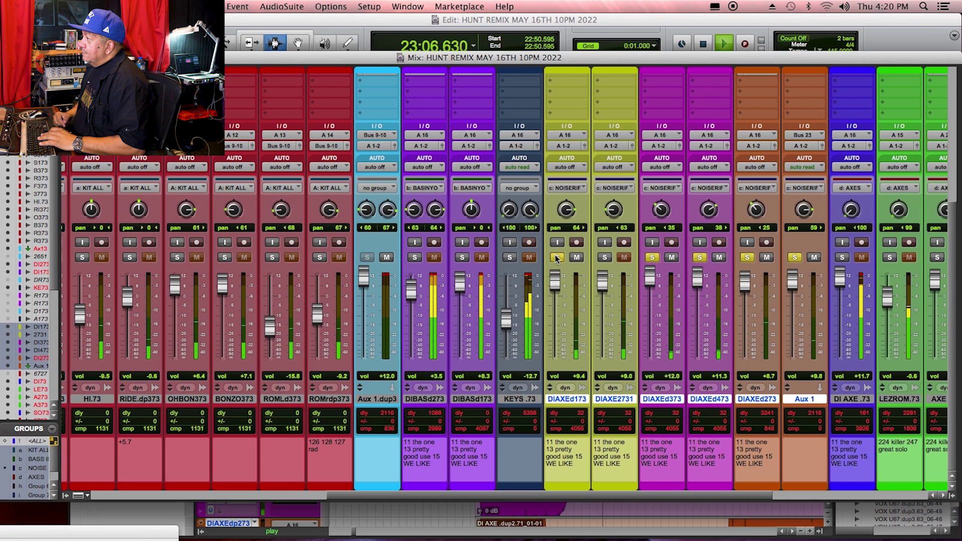
key(space)
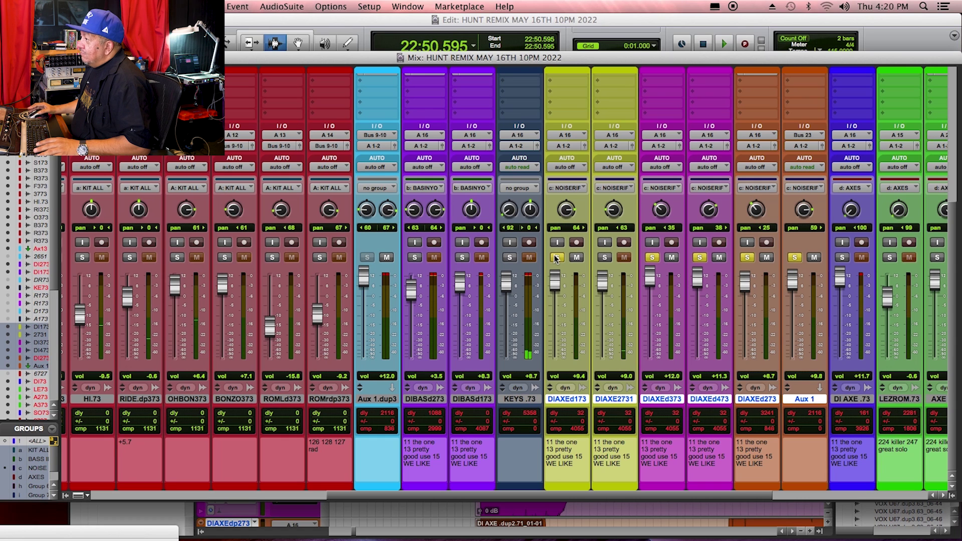
click(604, 257)
key(space)
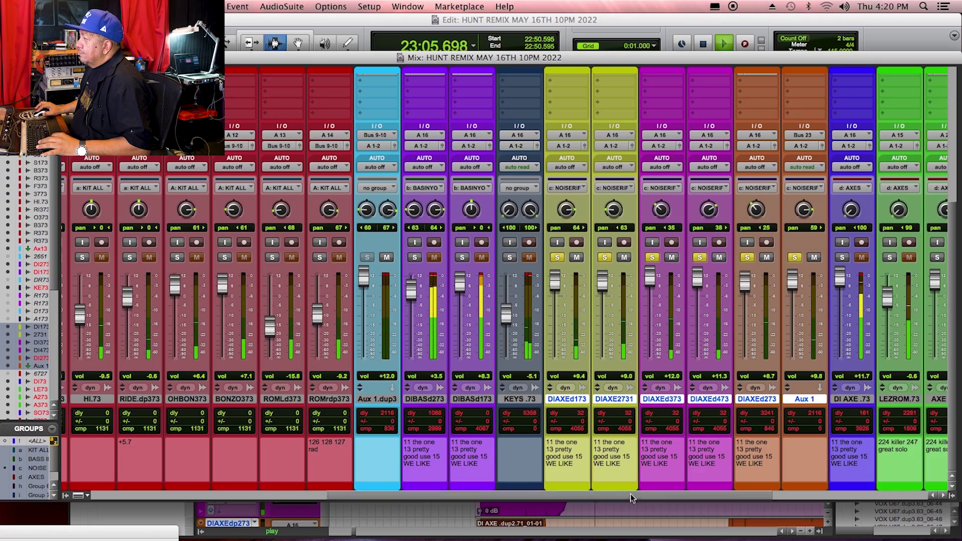
drag(630, 494, 727, 494)
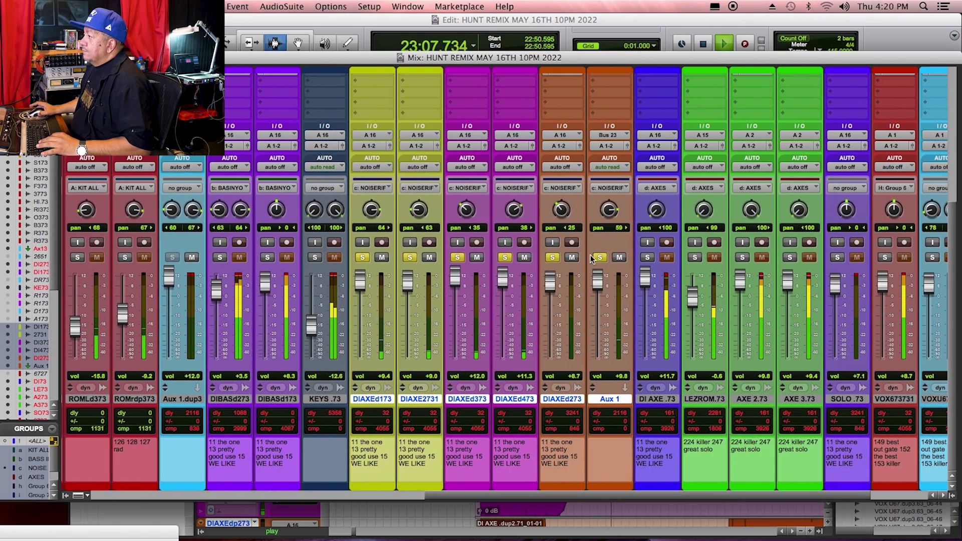
key(space)
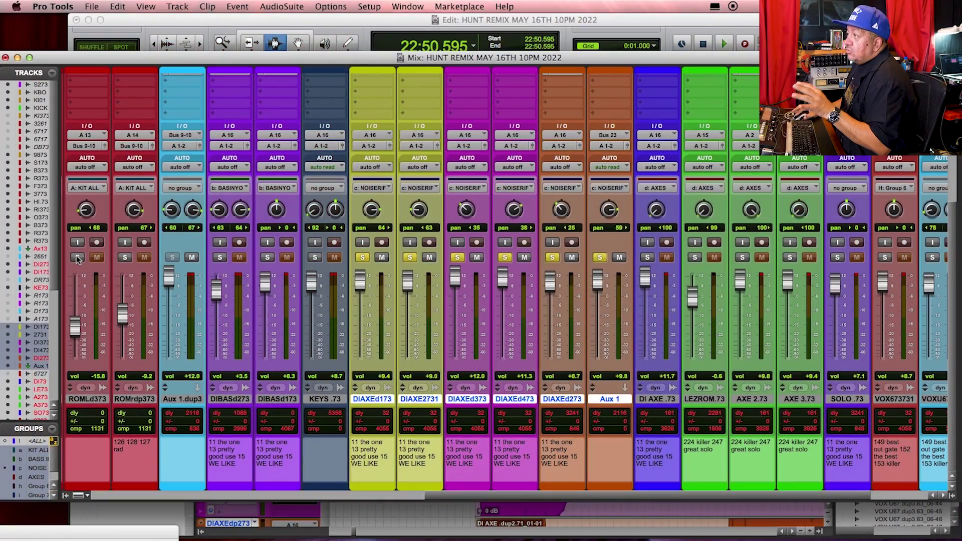
Play the noise riff guitars with the drum kit, both bass tracks and KEYS .73 also soloed, and bring up the Edit window
click(78, 257)
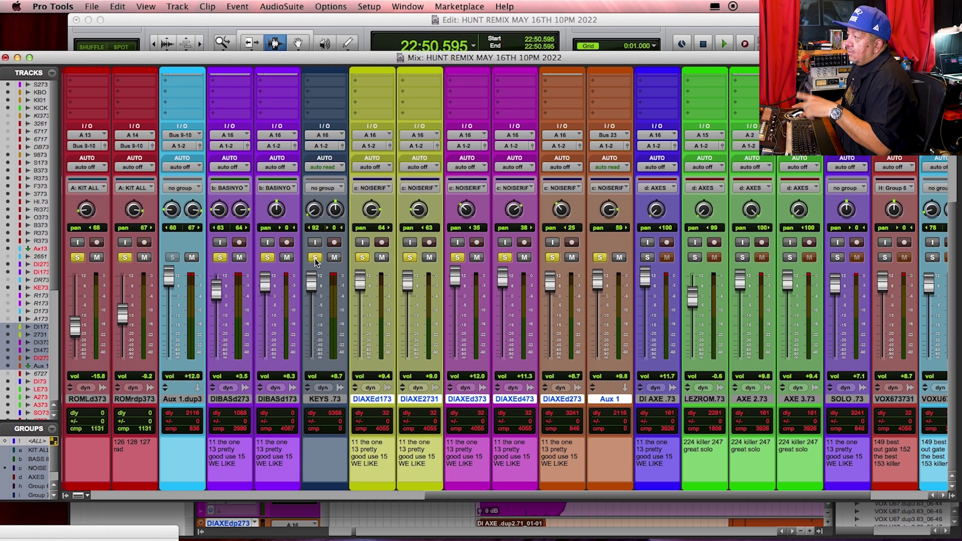
key(space)
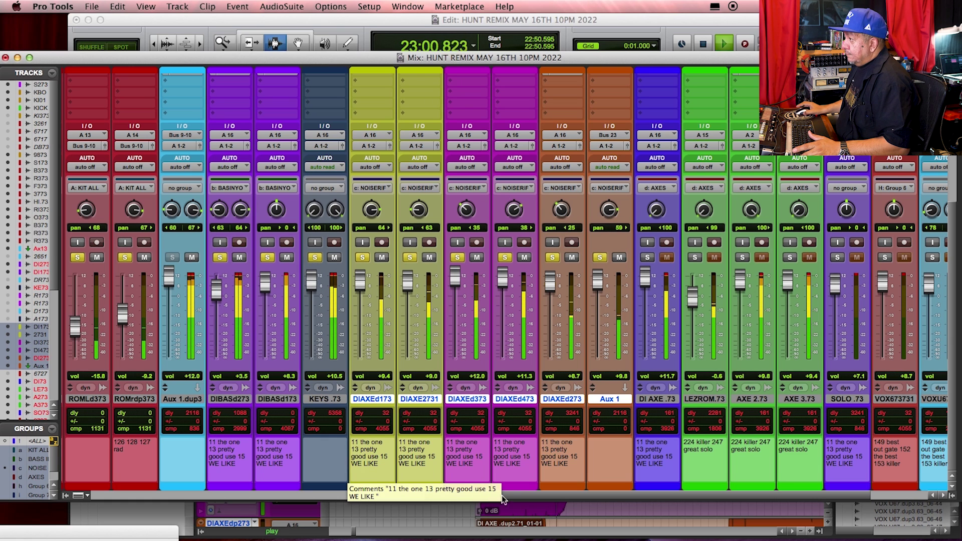
drag(510, 495, 458, 495)
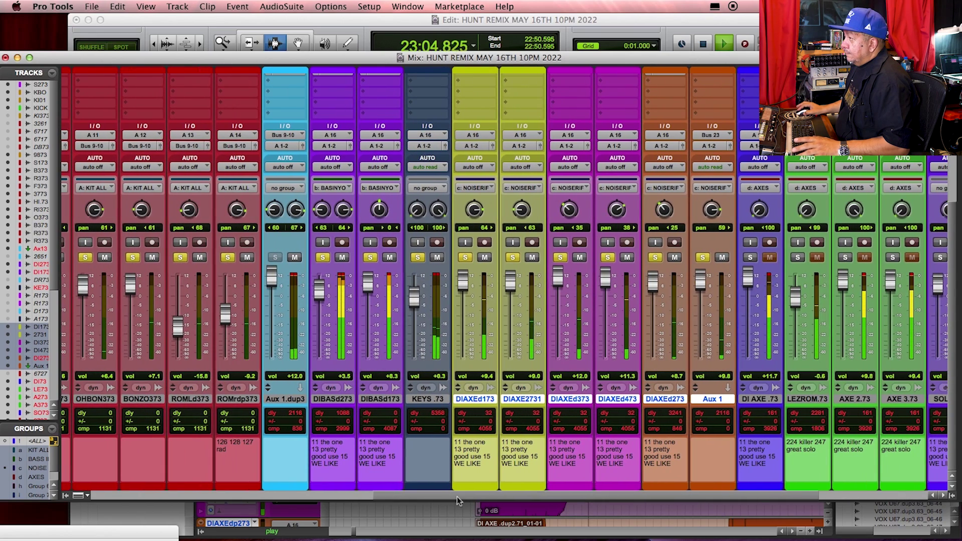
key(space)
click(608, 20)
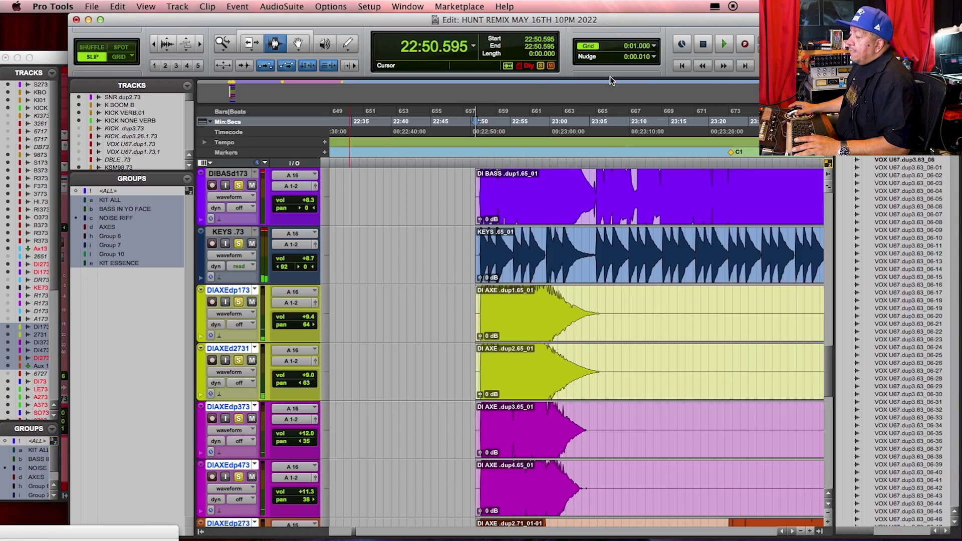
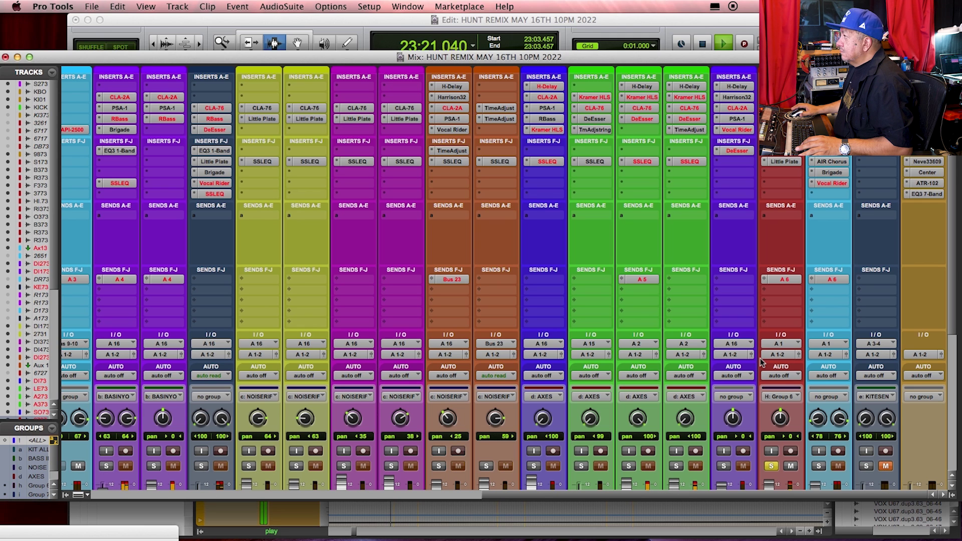
Stop the vocal playback and open the API-550A equalizer on VOX U67.dup3.73.1
key(space)
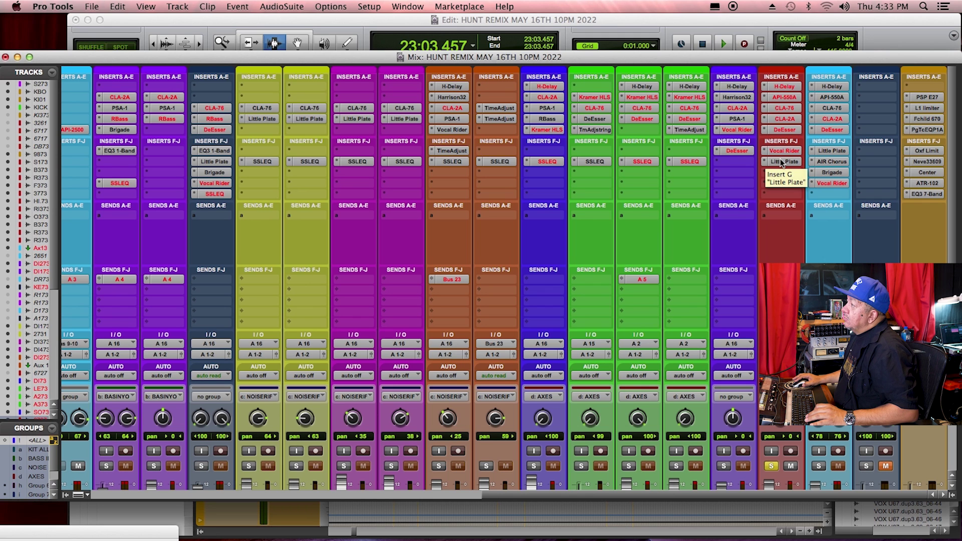
click(785, 98)
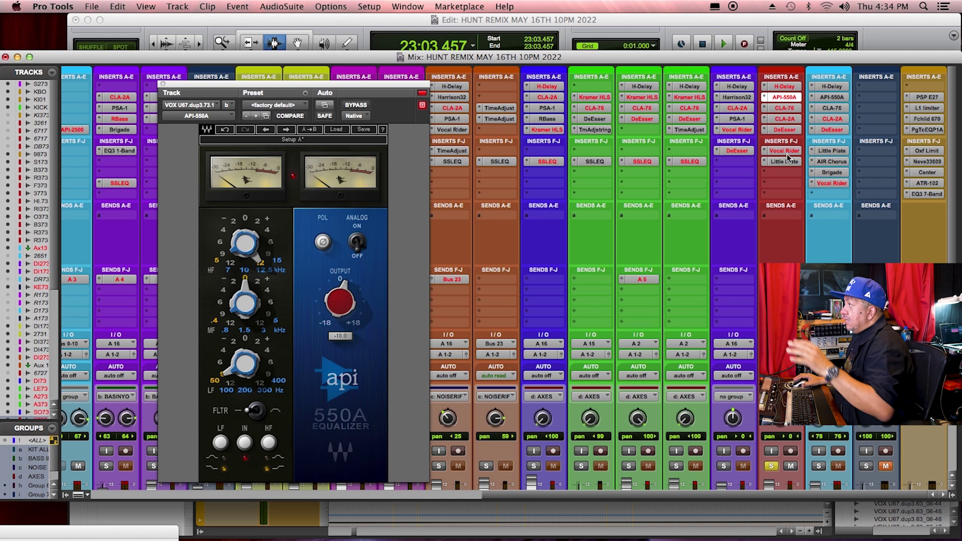
Play the soloed VOX U67.dup3.73.1 vocal with all of its insert plug-ins bypassed, and re-enable H-Delay
key(space)
shift+super+click(776, 109)
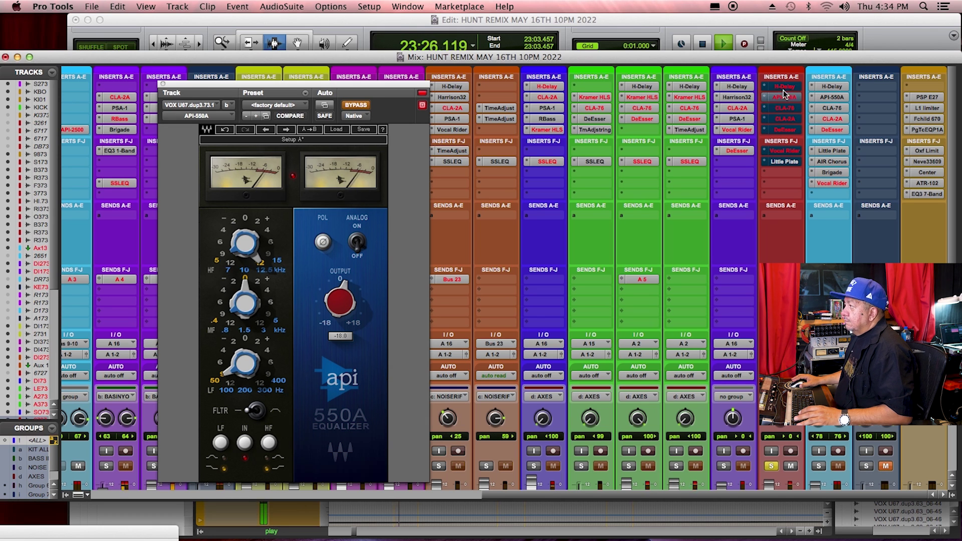
key(space)
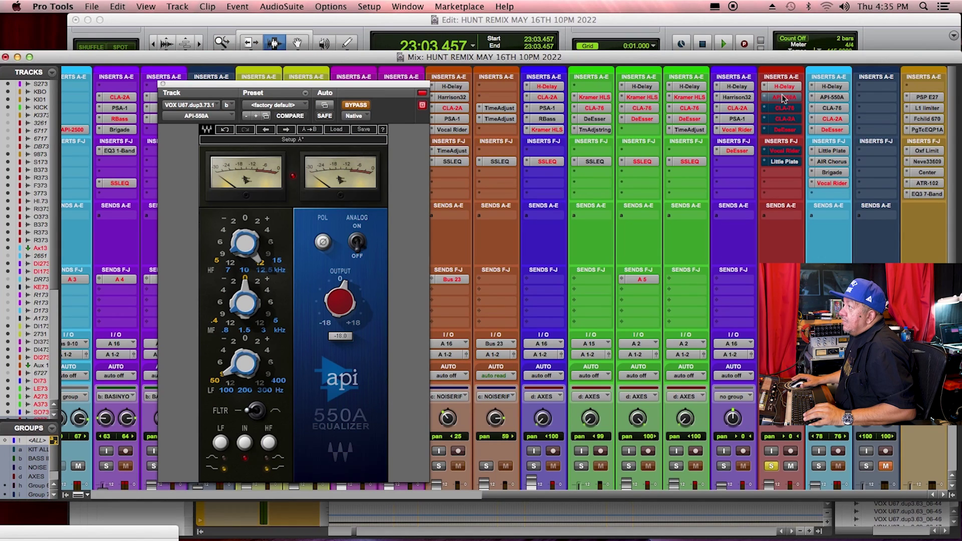
Re-enable API-550A on the soloed vocal and audition the passage with it
click(785, 98)
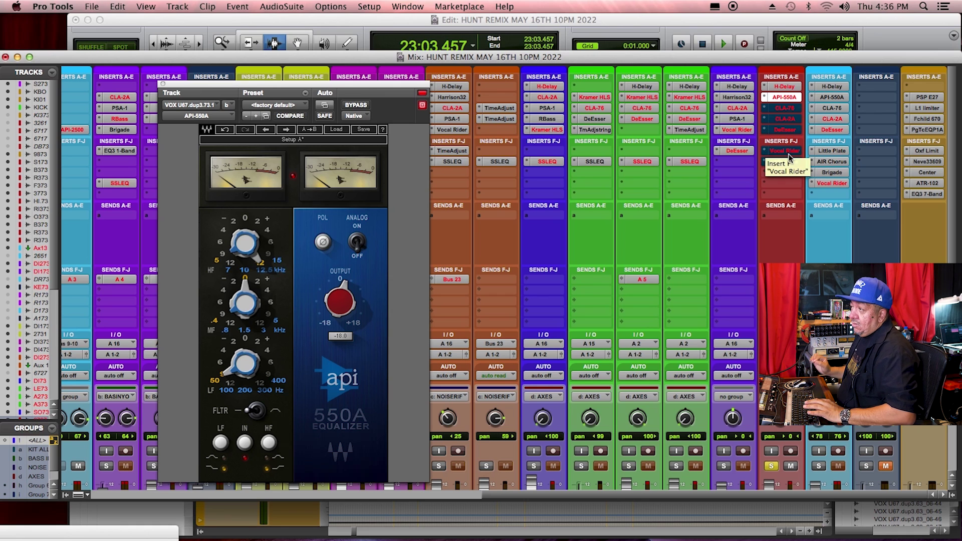
key(space)
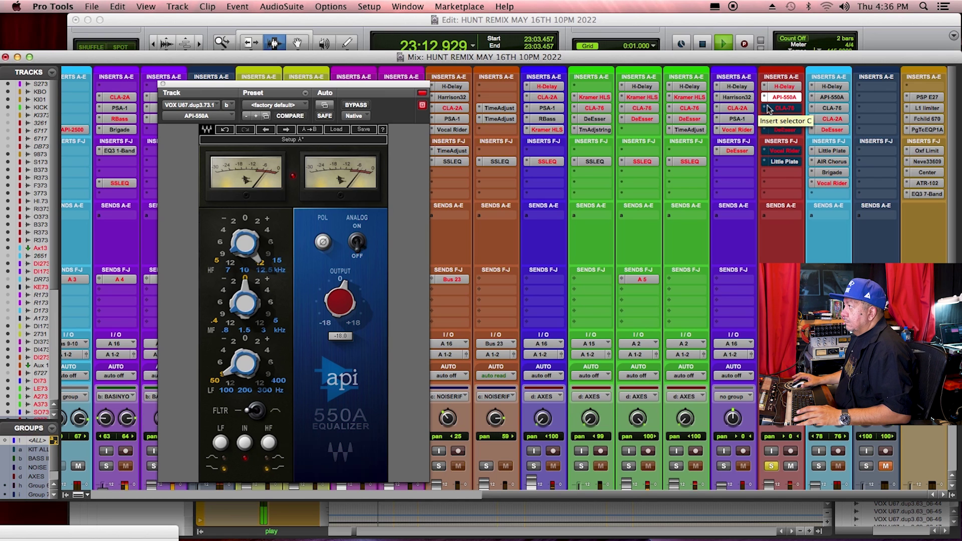
key(space)
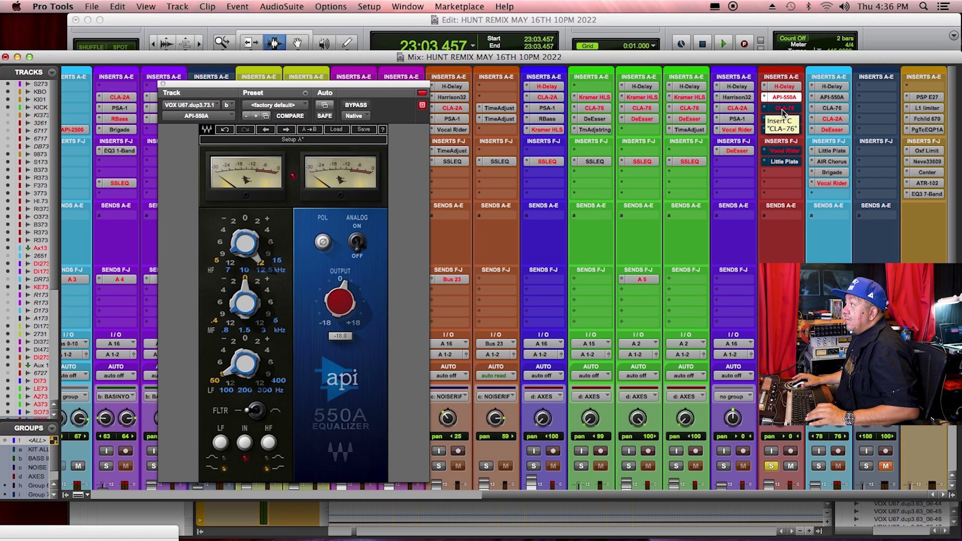
Re-enable CLA-76 on the soloed vocal, with its compressor window open, and audition the passage
ctrl+super+click(784, 108)
click(784, 109)
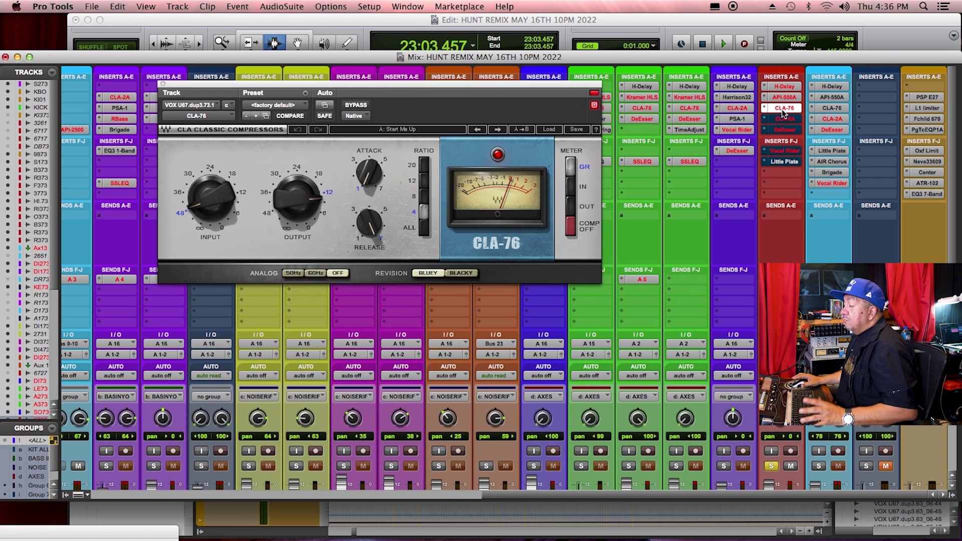
key(space)
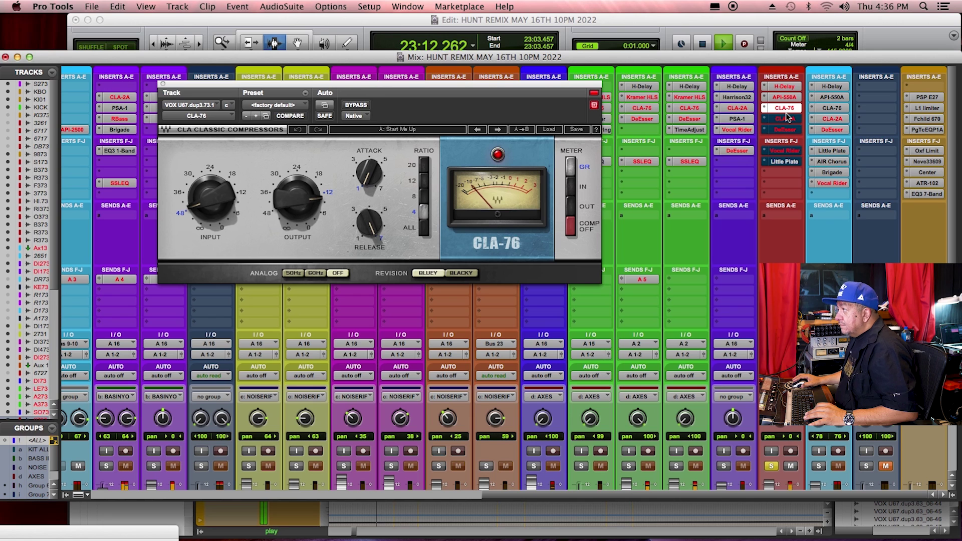
key(space)
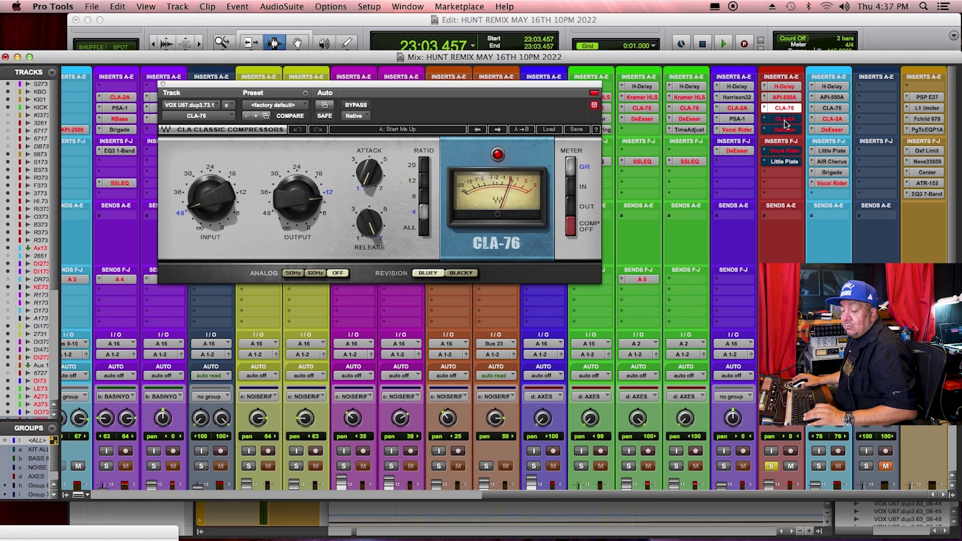
Re-enable CLA-2A on the soloed VOX U67.dup3.73.1 vocal, with its compressor window open, and audition the passage
click(785, 120)
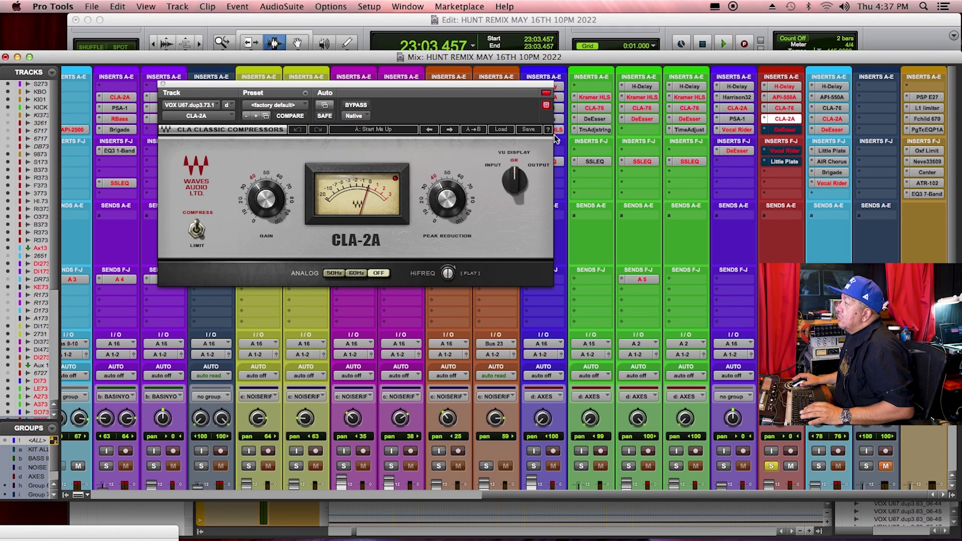
key(space)
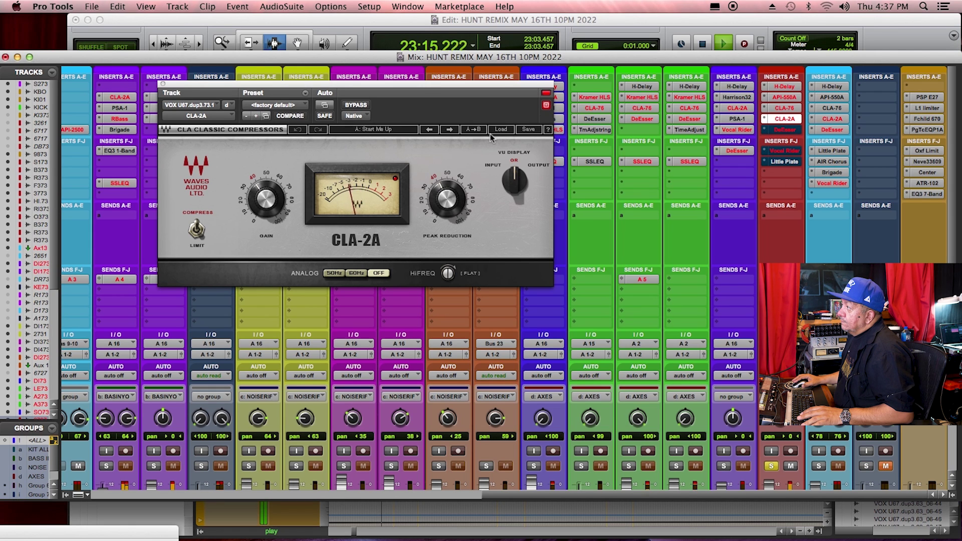
key(space)
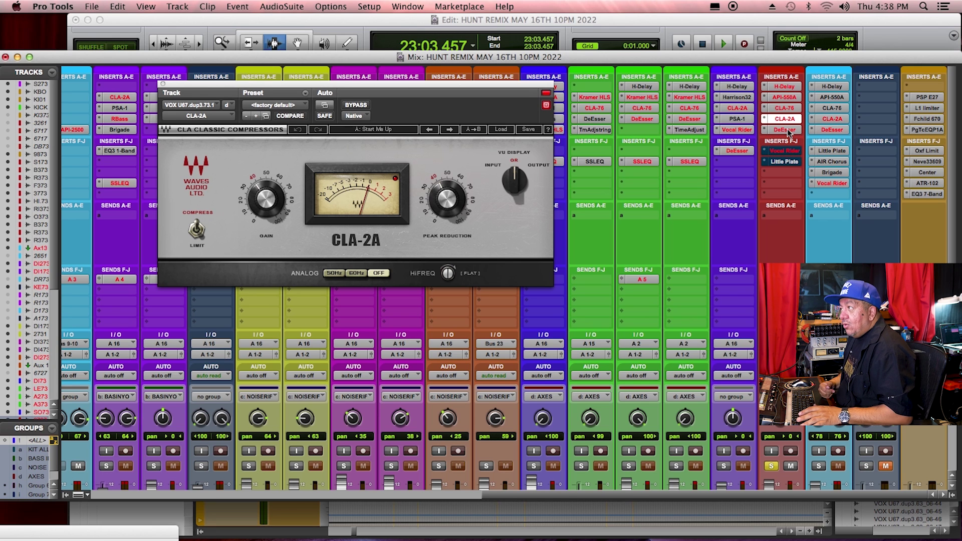
Re-enable the DeEsser on the soloed vocal and audition the passage with it
key(space)
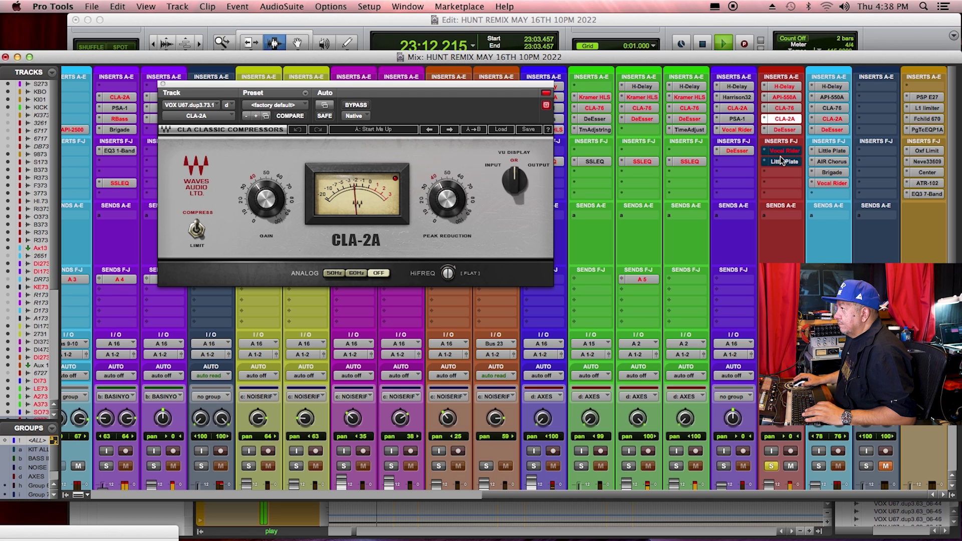
key(space)
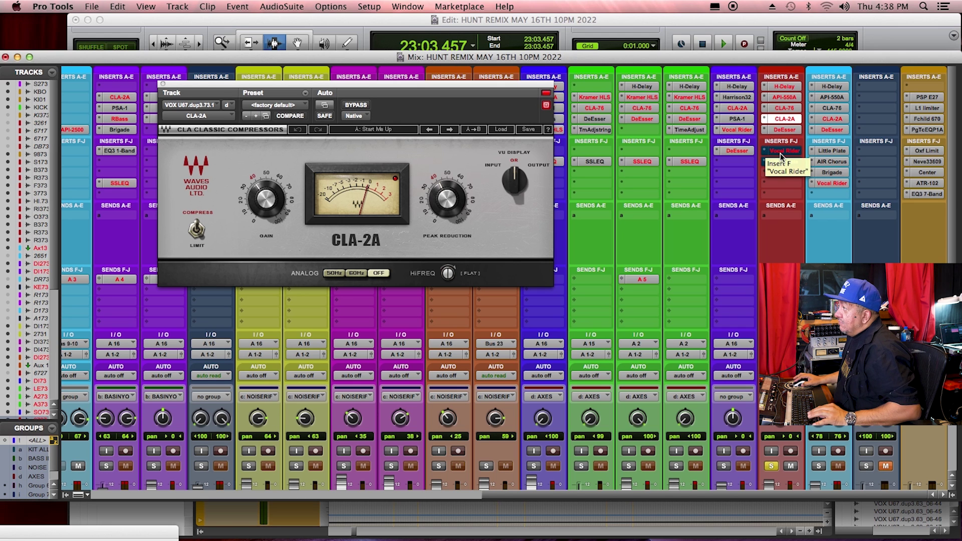
Re-enable Vocal Rider on the soloed vocal, audition the passage with its window open, and close the plug-in window
click(780, 153)
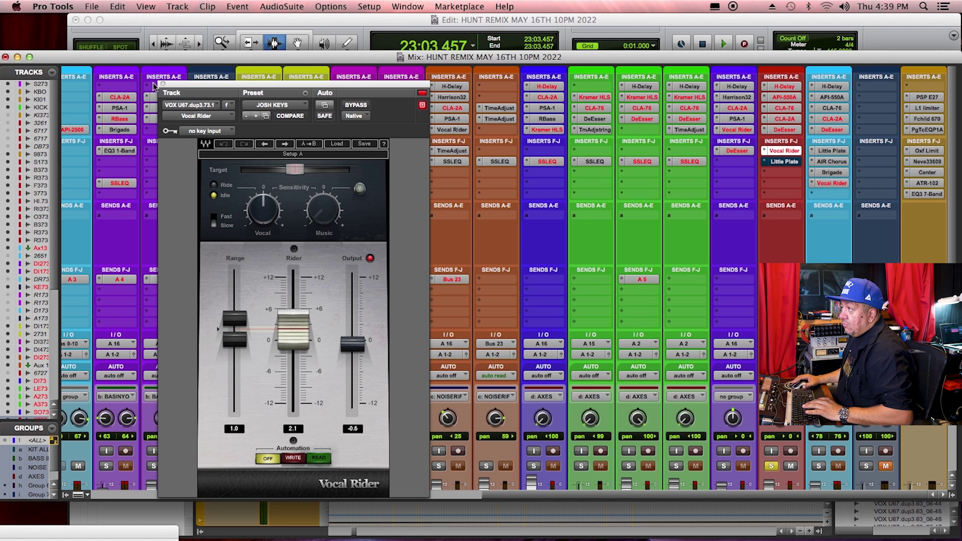
click(630, 24)
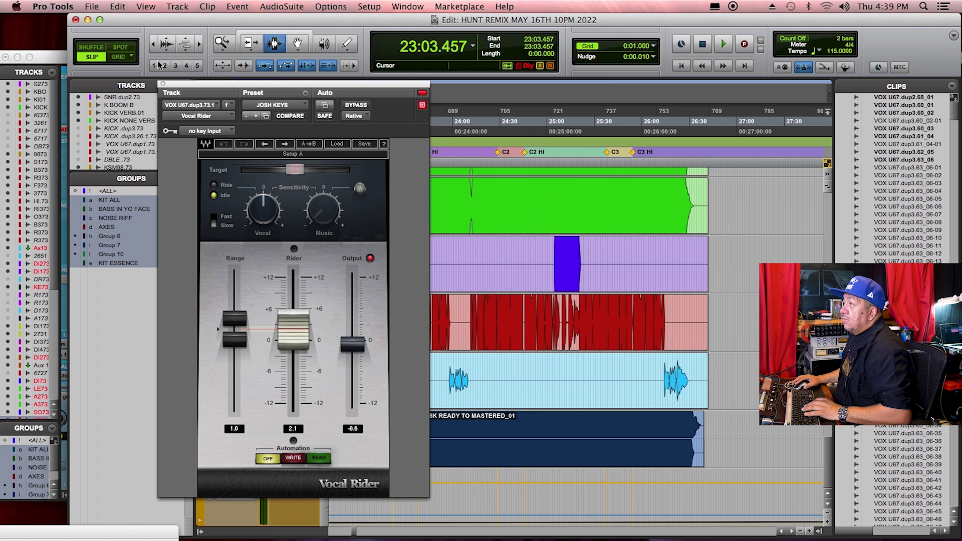
key(space)
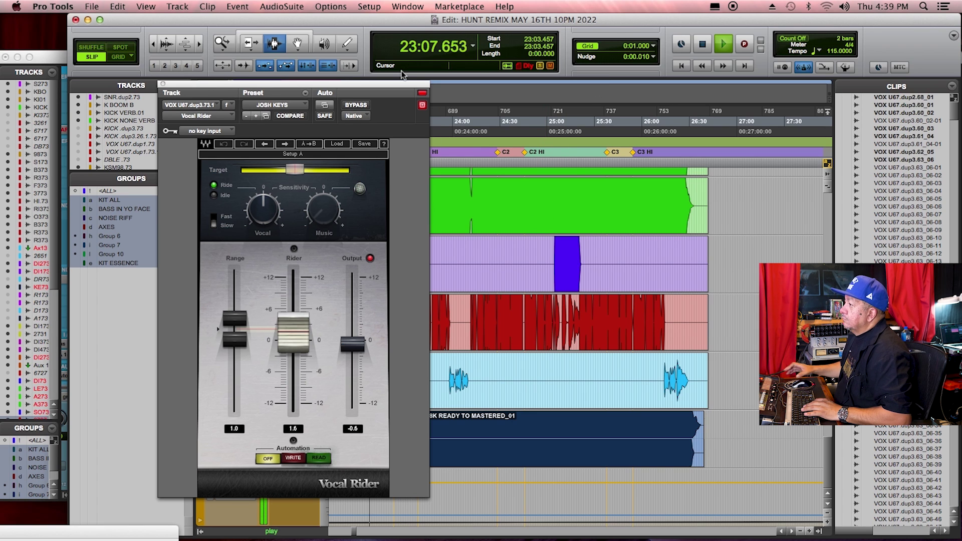
key(super+equal)
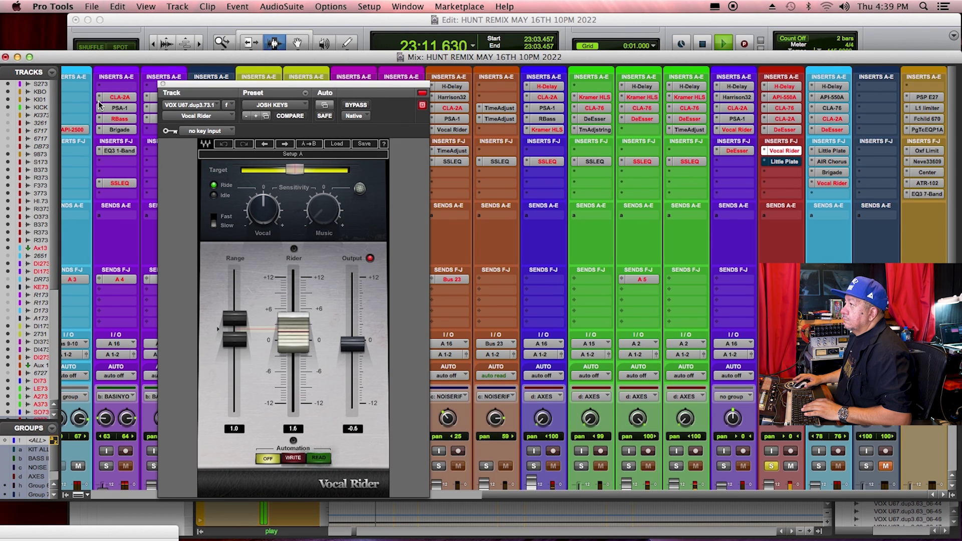
click(162, 83)
scroll(500, 222, down, 5)
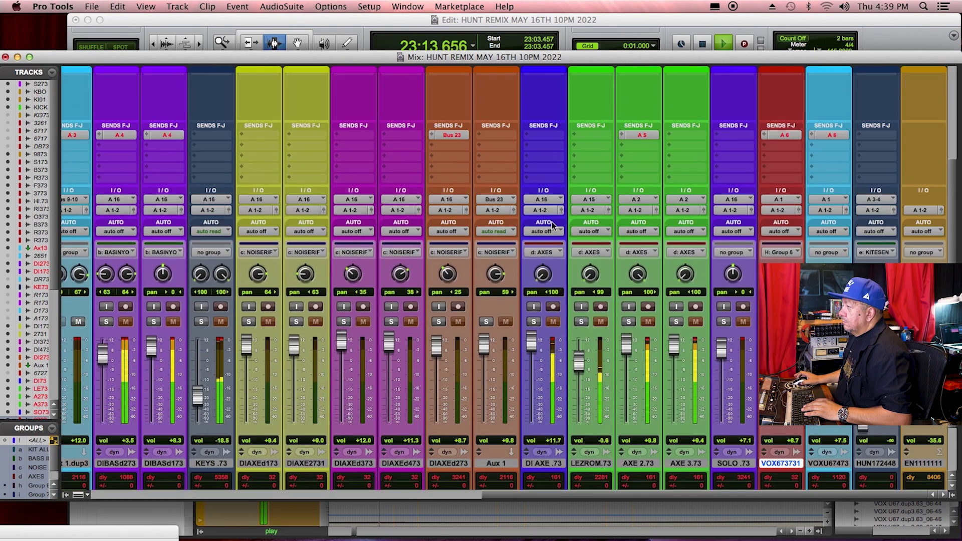
scroll(546, 223, up, 5)
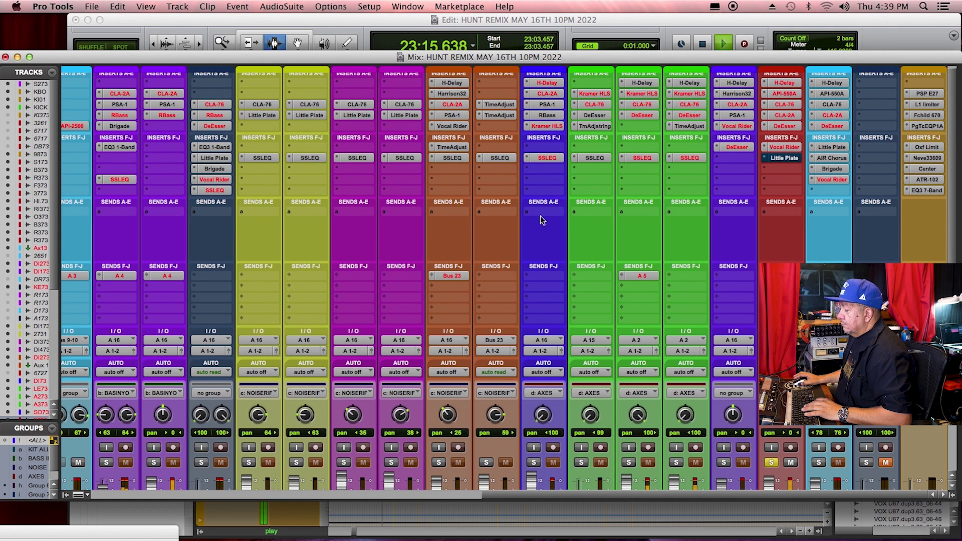
key(space)
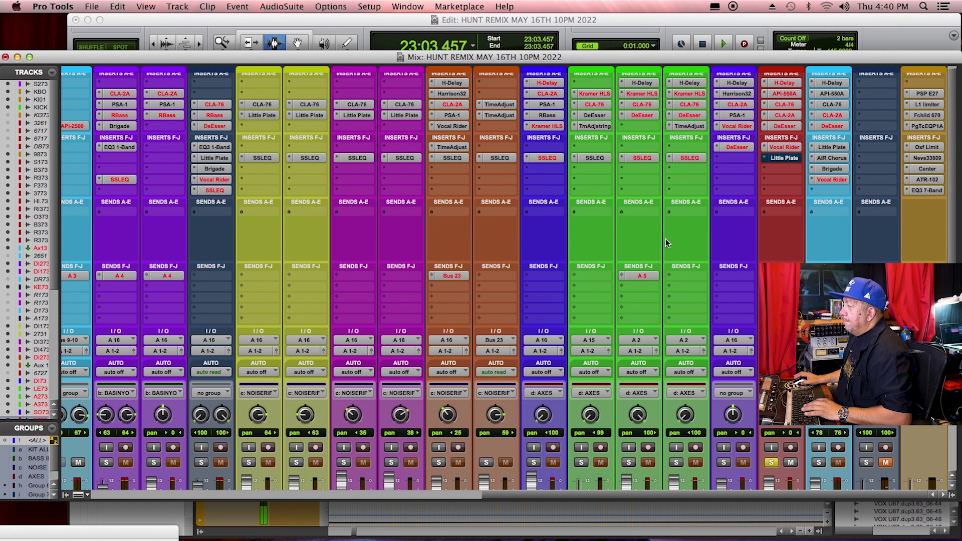
Re-enable Little Plate on the soloed vocal and audition the passage with the complete insert chain
scroll(651, 233, down, 2)
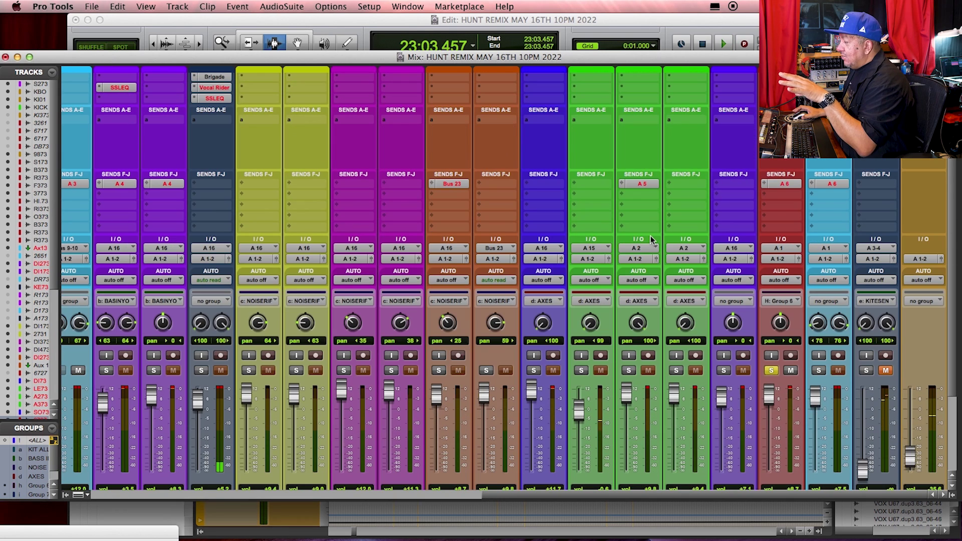
scroll(651, 235, down, 2)
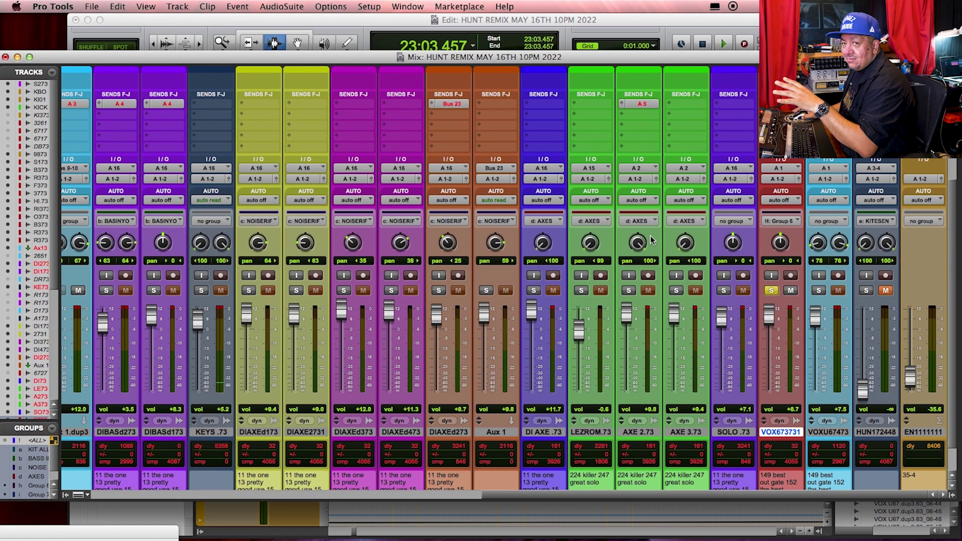
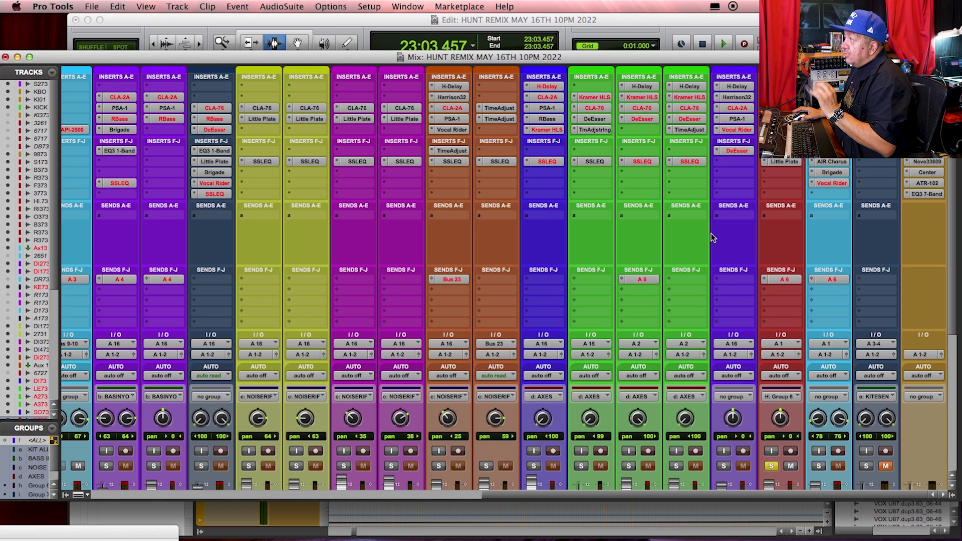
key(space)
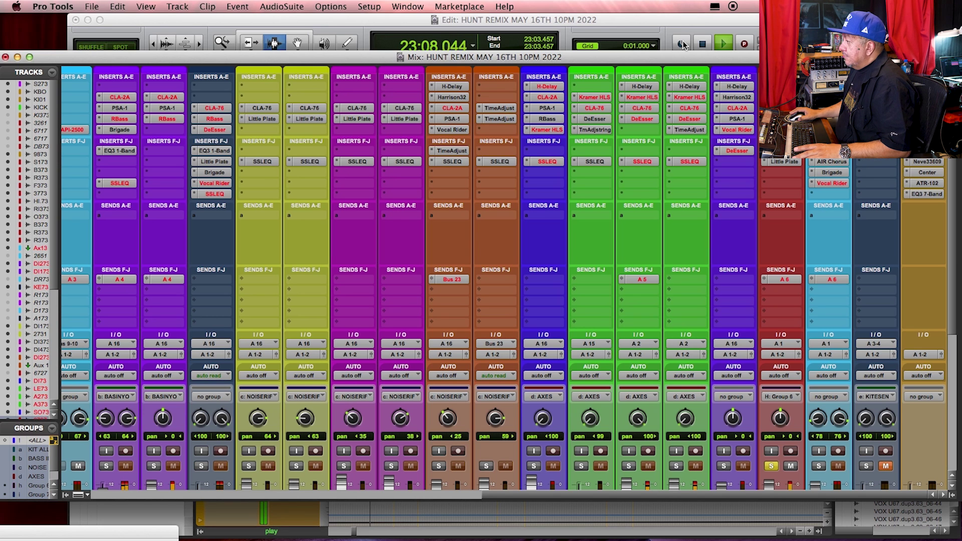
scroll(506, 280, down, 5)
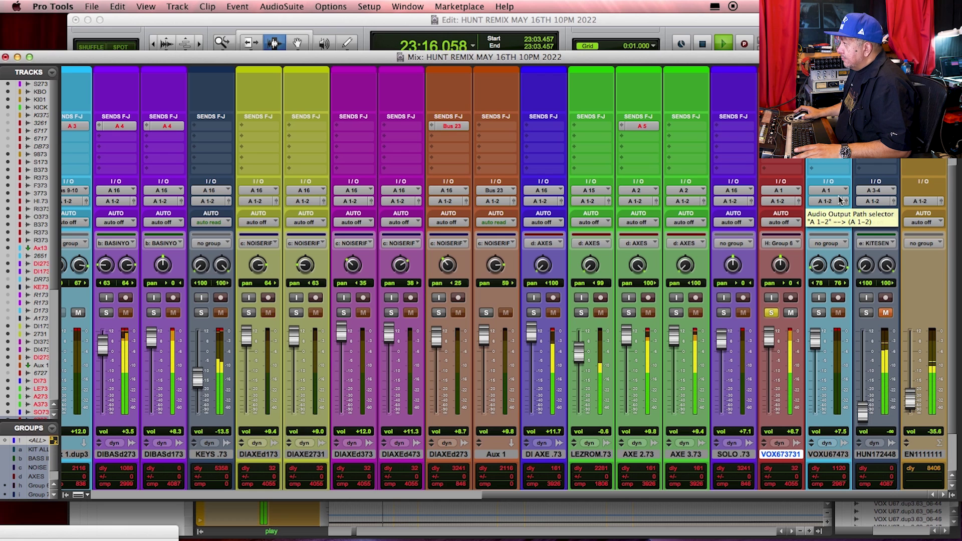
click(701, 21)
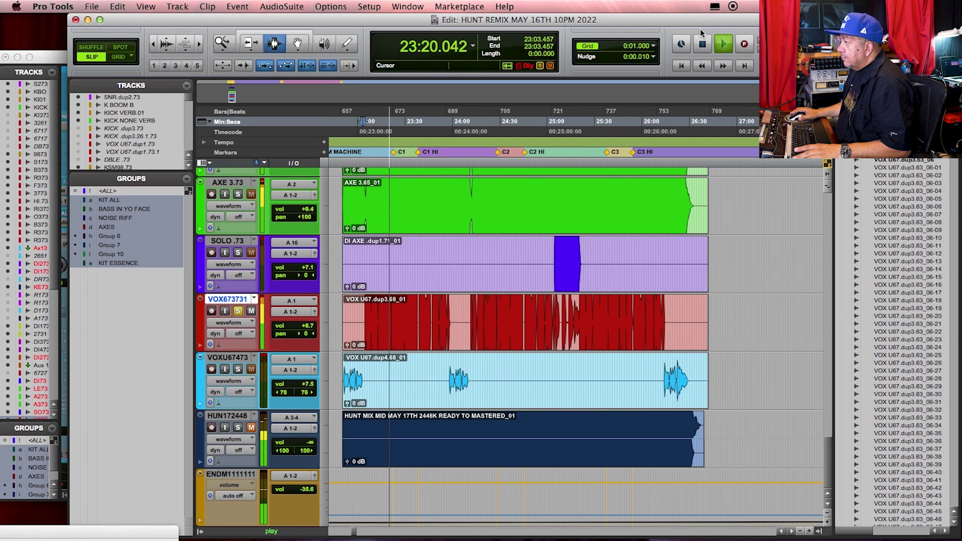
key(space)
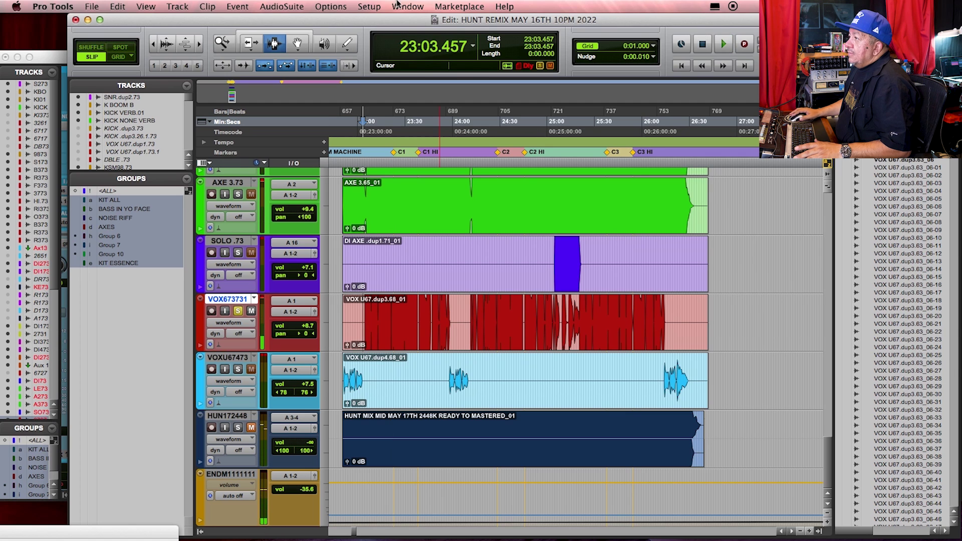
Solo the KIT ALL drum group and the bass group along with the vocal and audition them together
click(50, 59)
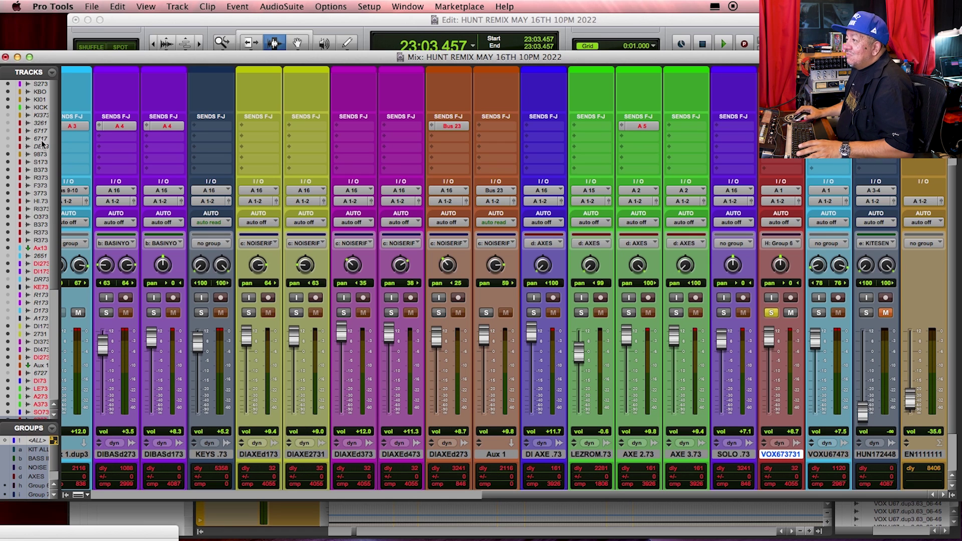
drag(494, 494, 312, 474)
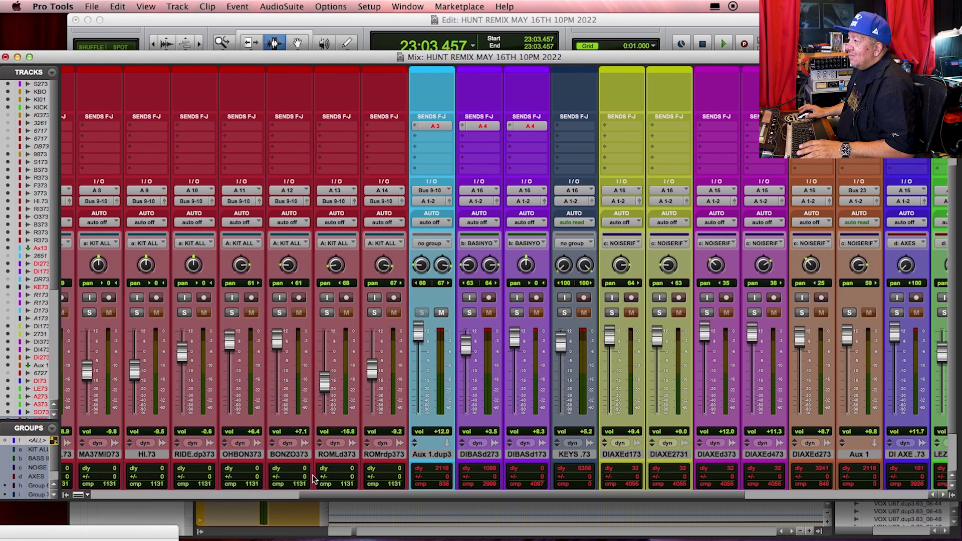
click(230, 312)
click(468, 312)
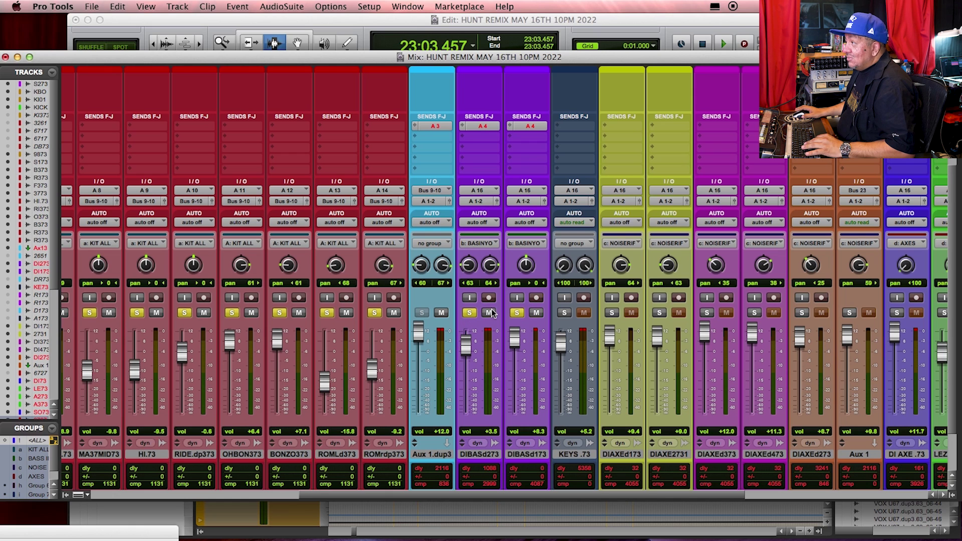
key(space)
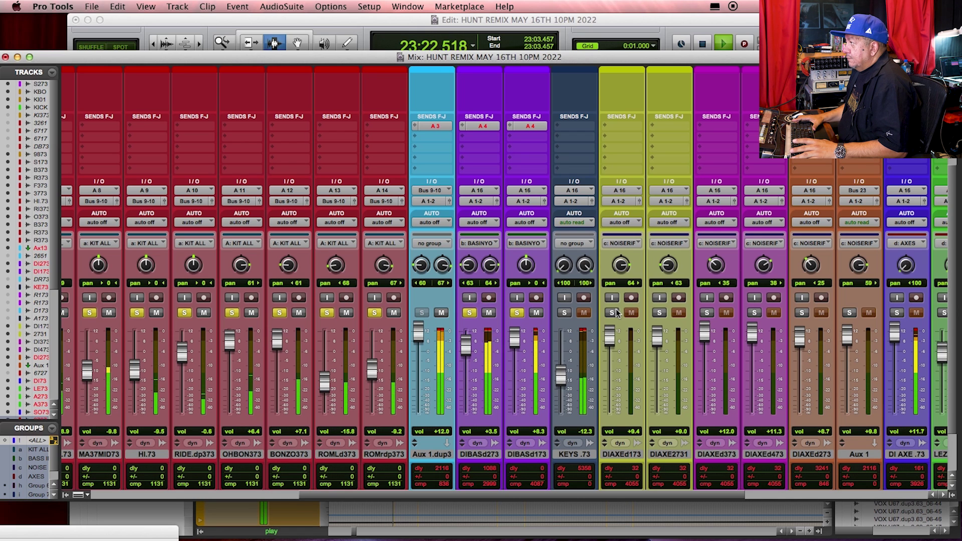
key(space)
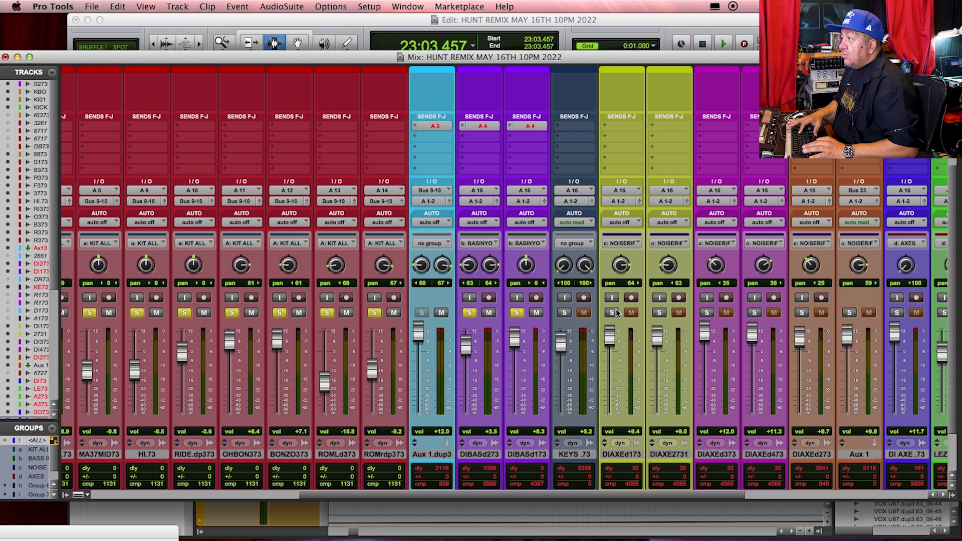
Examine the drum, bass, keys, guitar and vocal tracks across the Edit and Mix windows
click(476, 19)
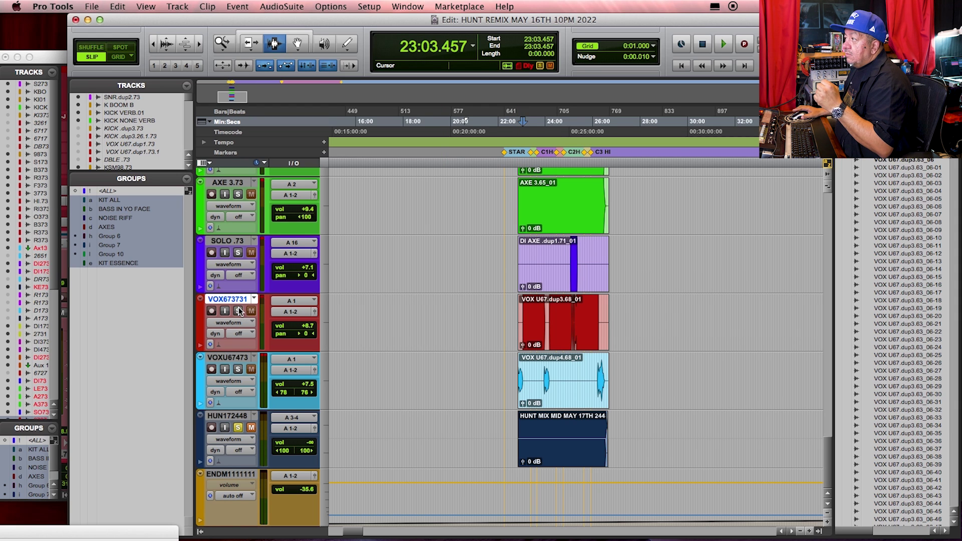
scroll(257, 339, up, 6)
scroll(257, 336, up, 5)
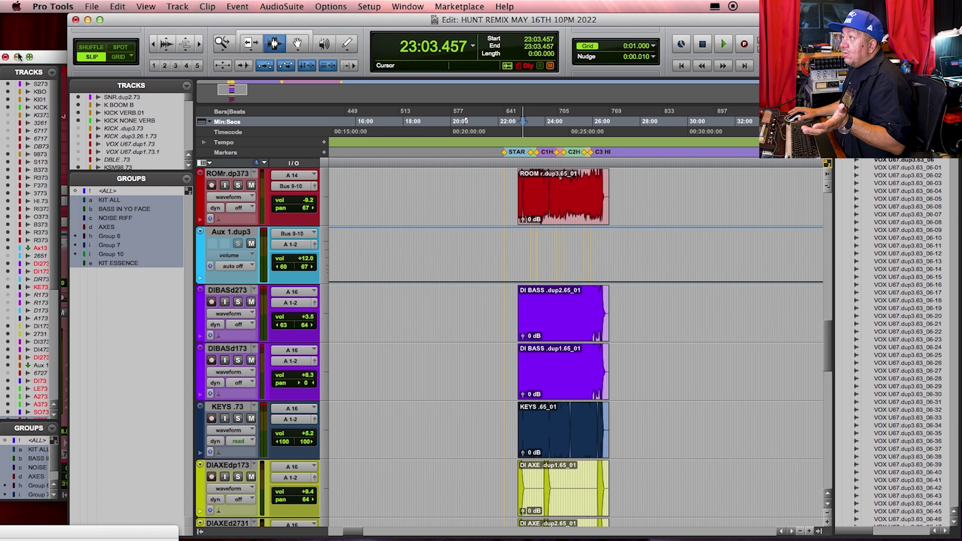
key(super+equal)
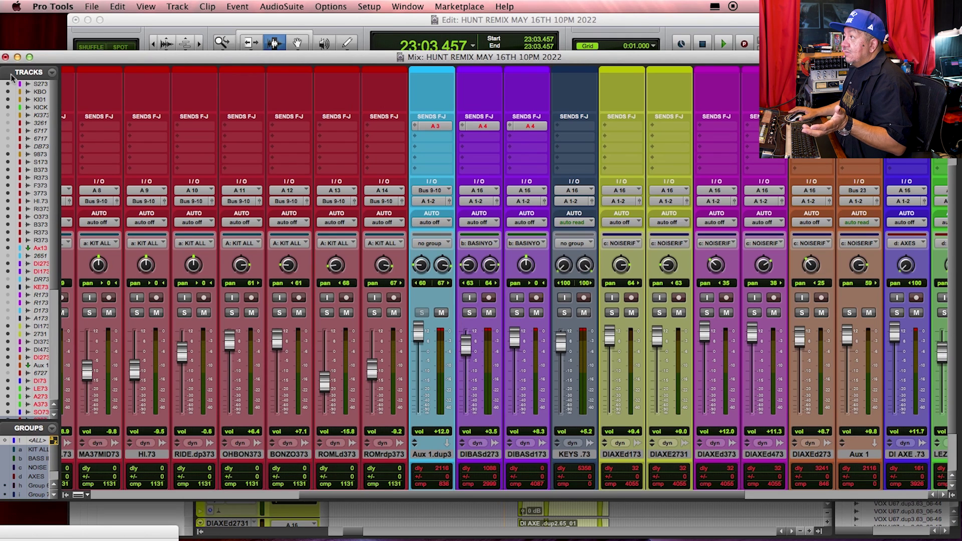
click(554, 21)
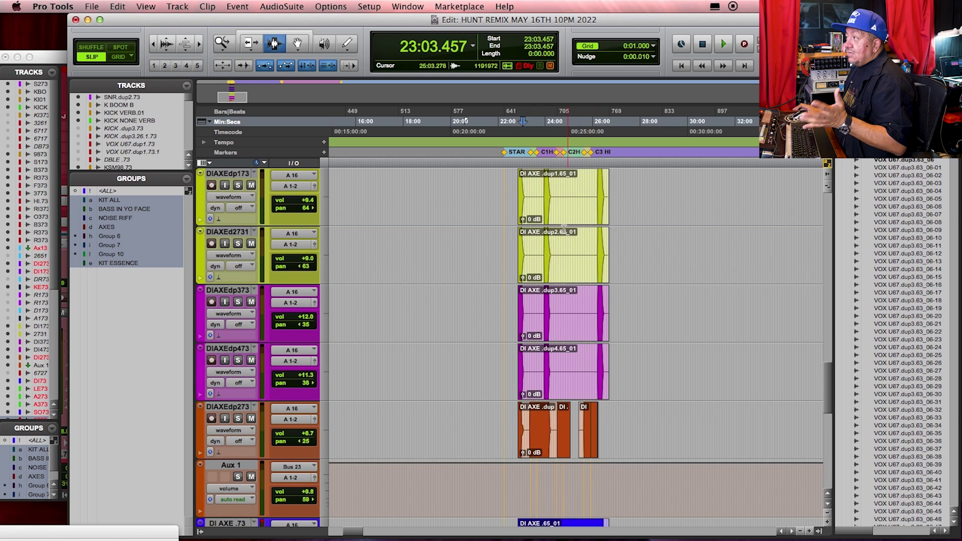
click(11, 73)
click(924, 496)
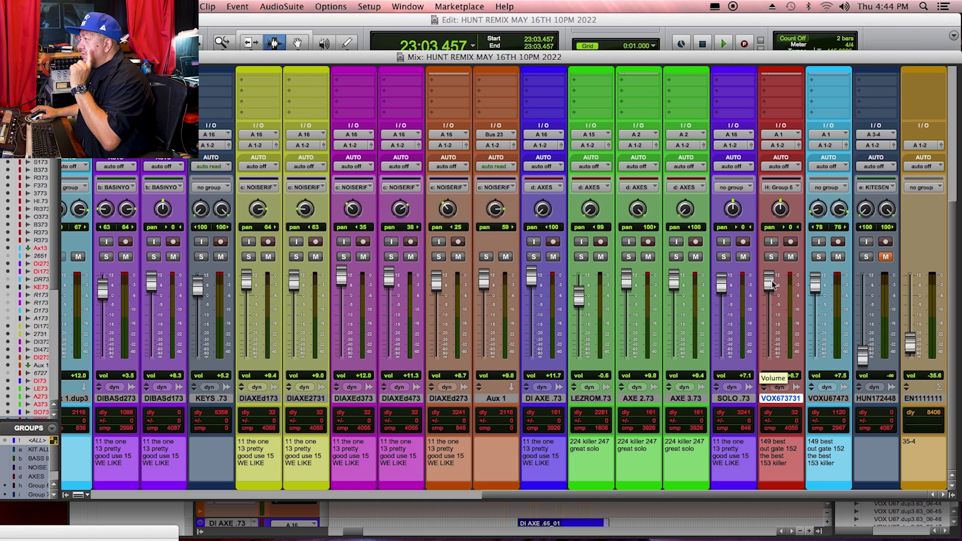
Audition the soloed VOX U67.dup4.73 vocal from 26:10.226 and bring its inserts into view
click(759, 27)
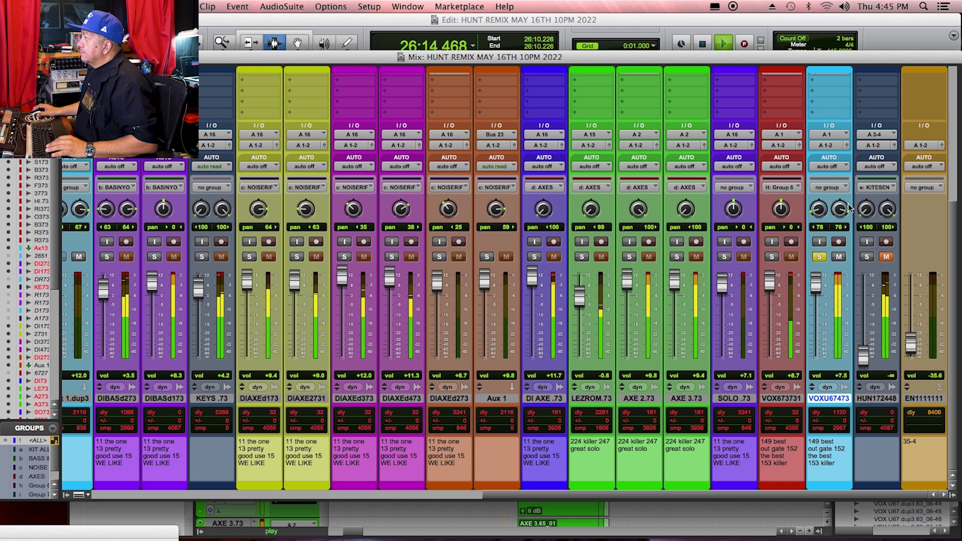
scroll(800, 255, up, 5)
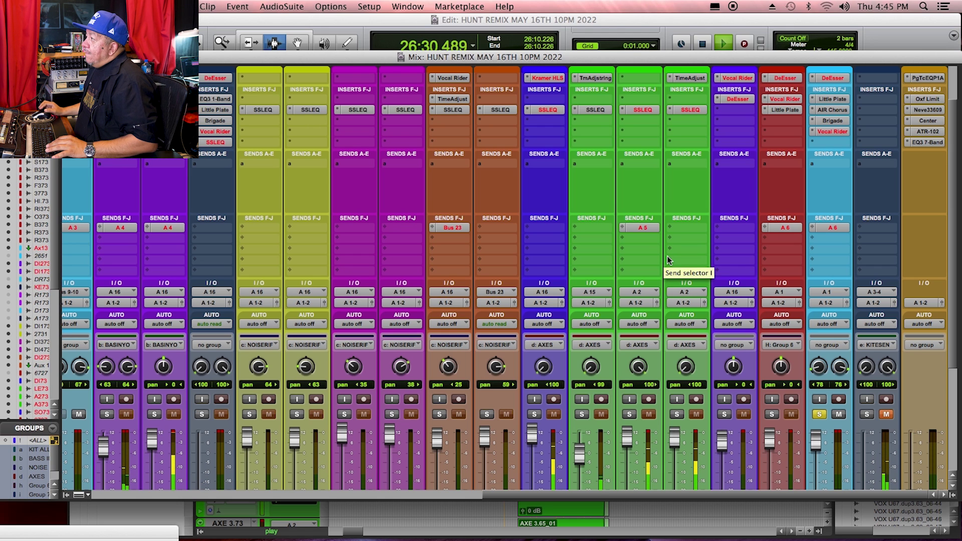
key(space)
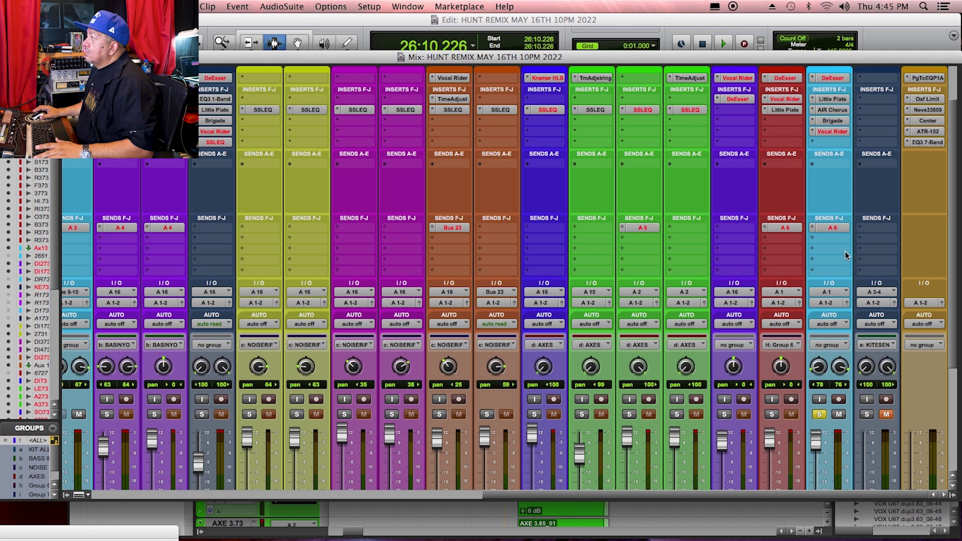
Open the Little Plate reverb on VOX U67.dup4.73 to inspect its settings
click(833, 110)
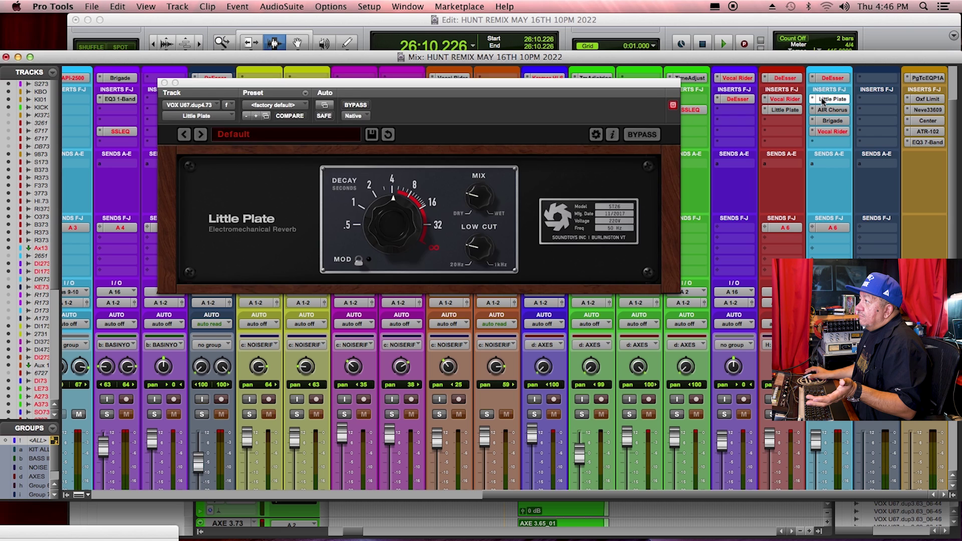
click(823, 100)
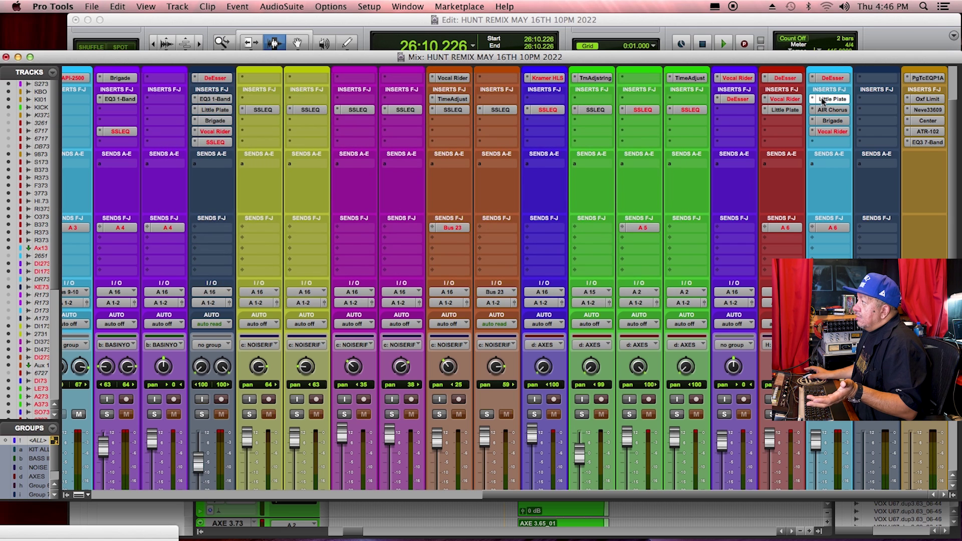
click(819, 99)
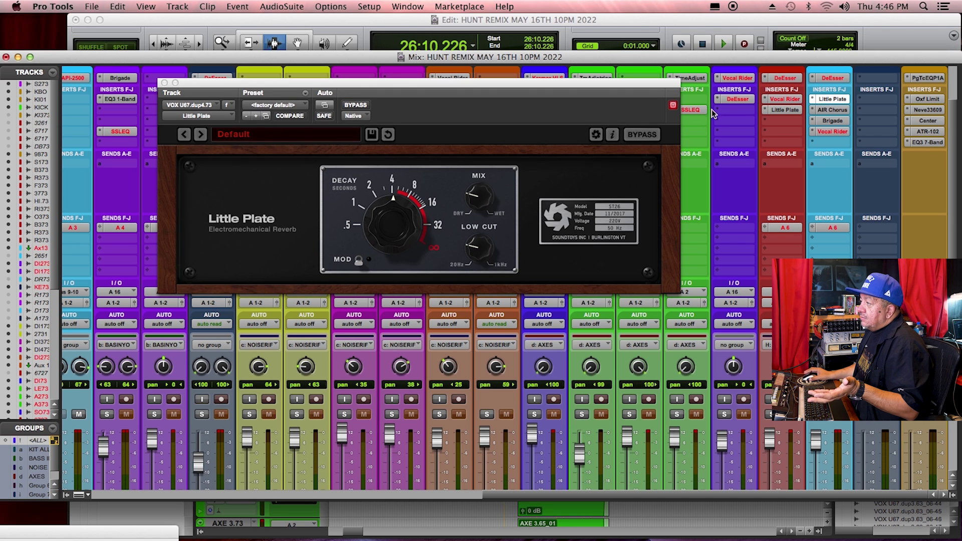
Examine the full insert chain on the VOX U67.dup4.73 vocal, including its Vocal Rider
scroll(841, 93, up, 3)
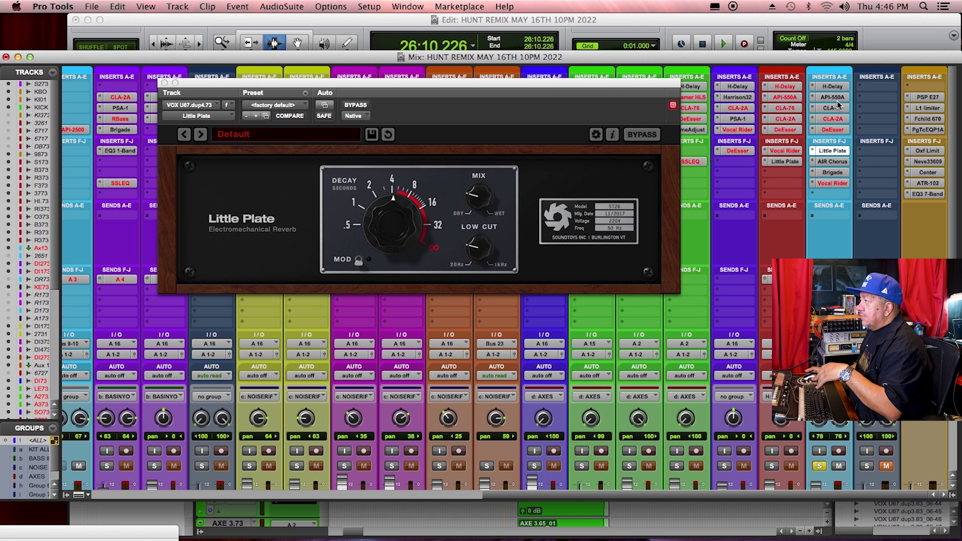
click(831, 183)
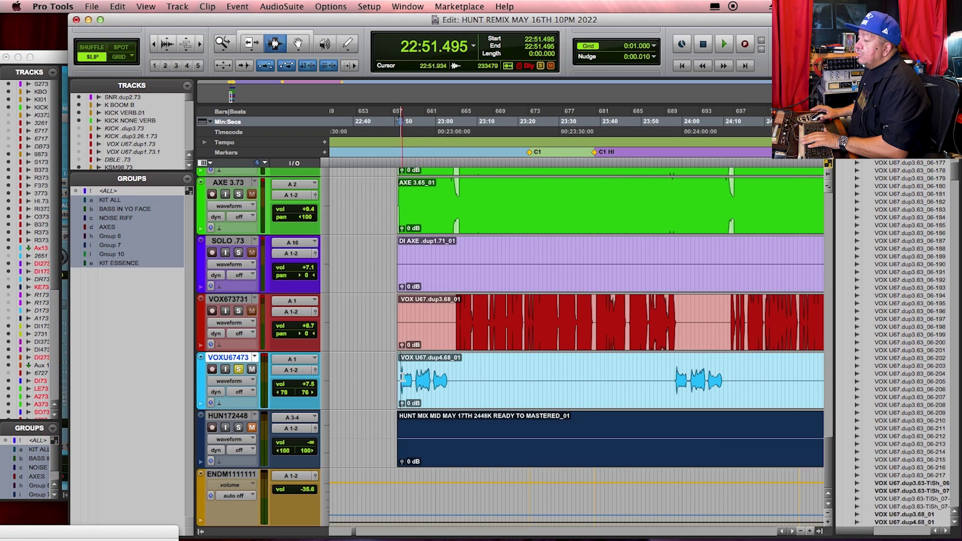
Solo the NOISE RIFF guitar group in the Mix window and audition it from 22:51.495
click(49, 56)
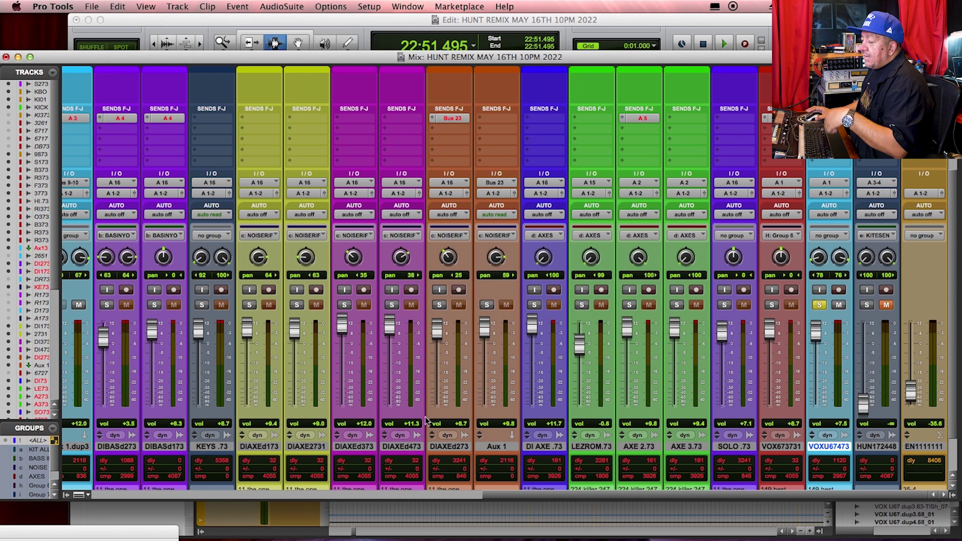
drag(507, 493, 404, 486)
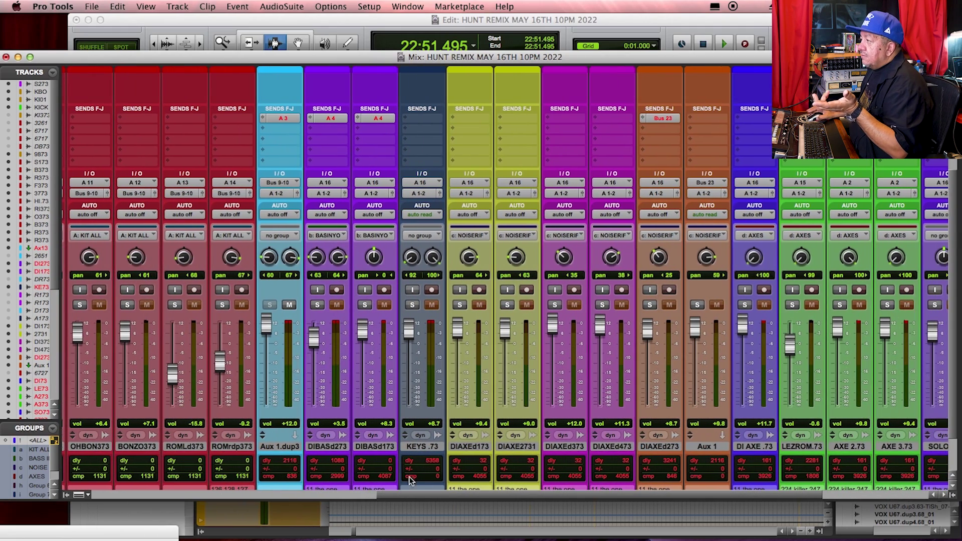
click(508, 305)
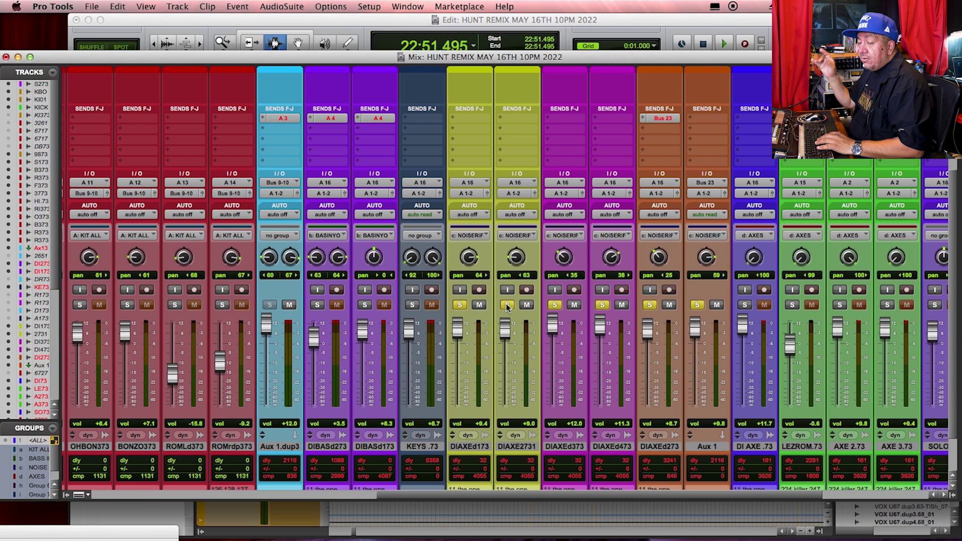
key(space)
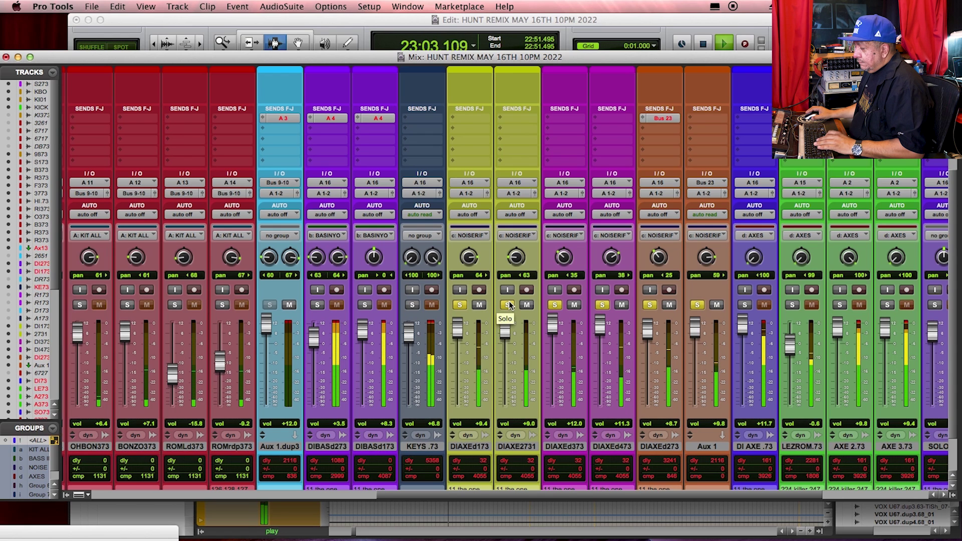
key(space)
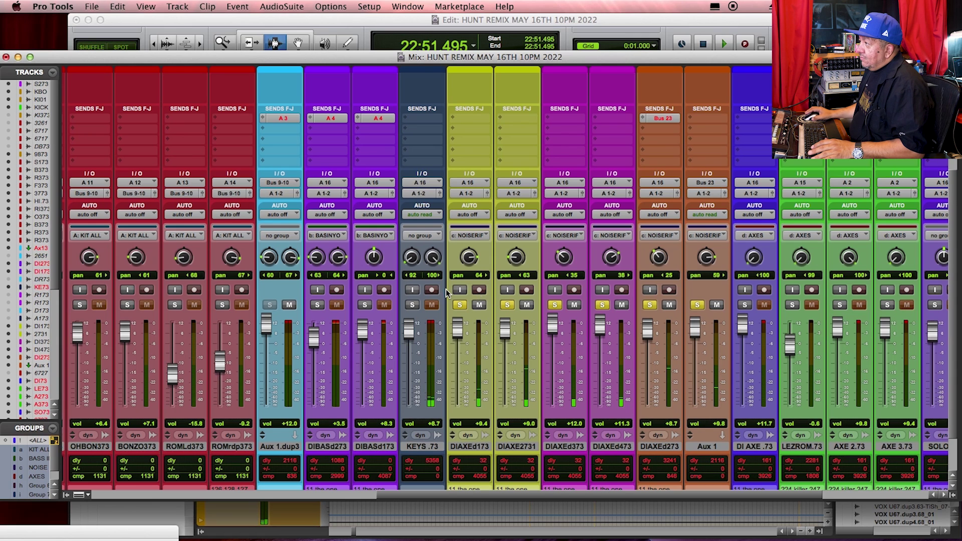
Add the KIT ALL drum group and the bass group to the soloed guitars, and clear every solo
click(128, 306)
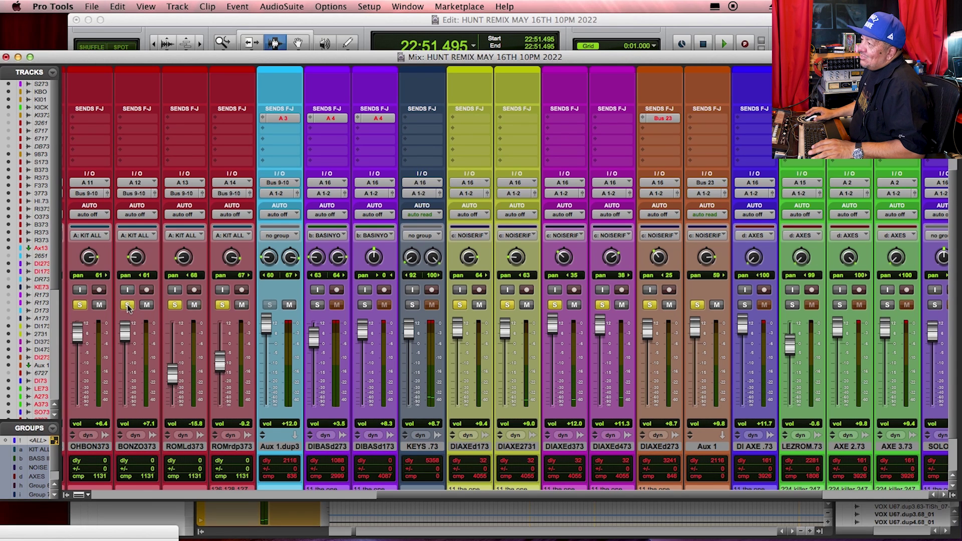
click(318, 305)
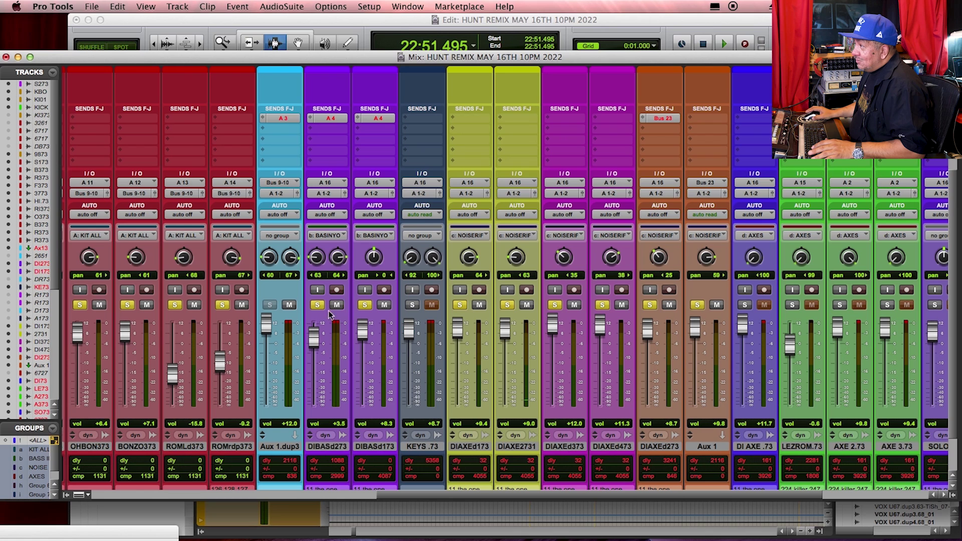
alt+click(365, 305)
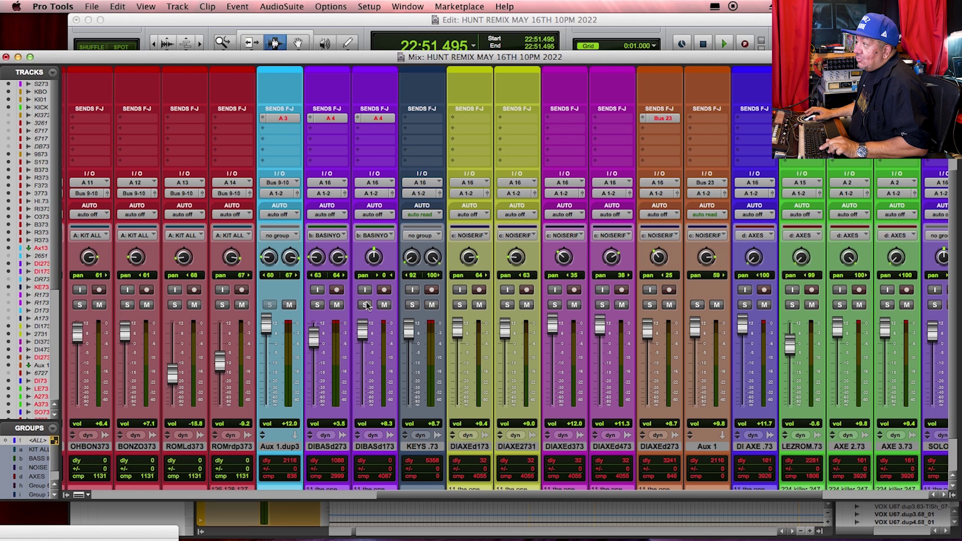
Audition the full unsoloed mix from 22:51.495 with the whole song section shown in the Edit window
key(space)
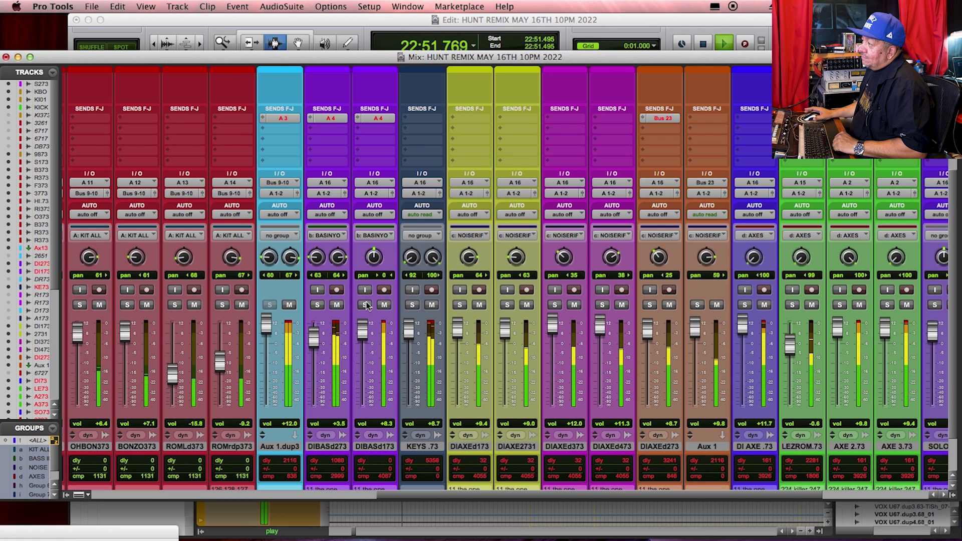
click(612, 23)
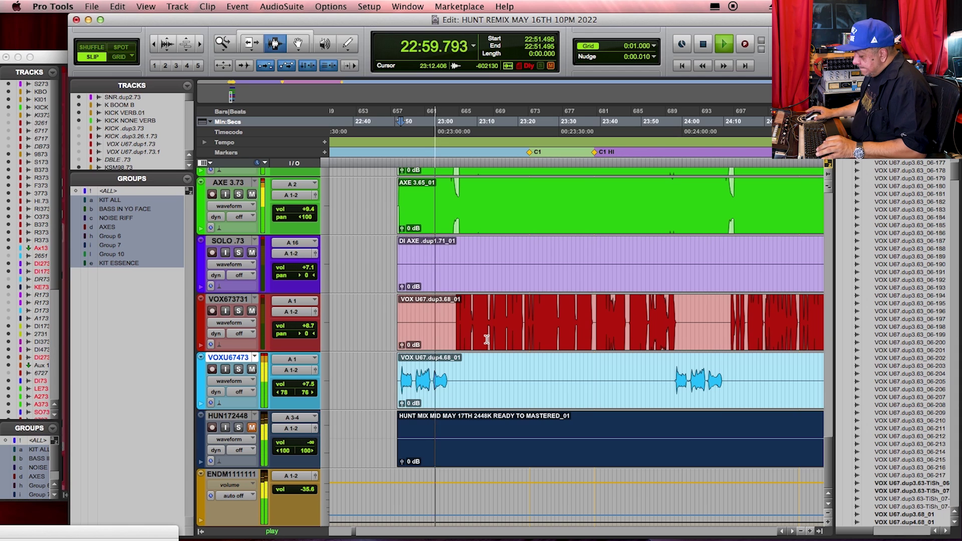
key(super+bracketleft)
key(super+bracketleft)
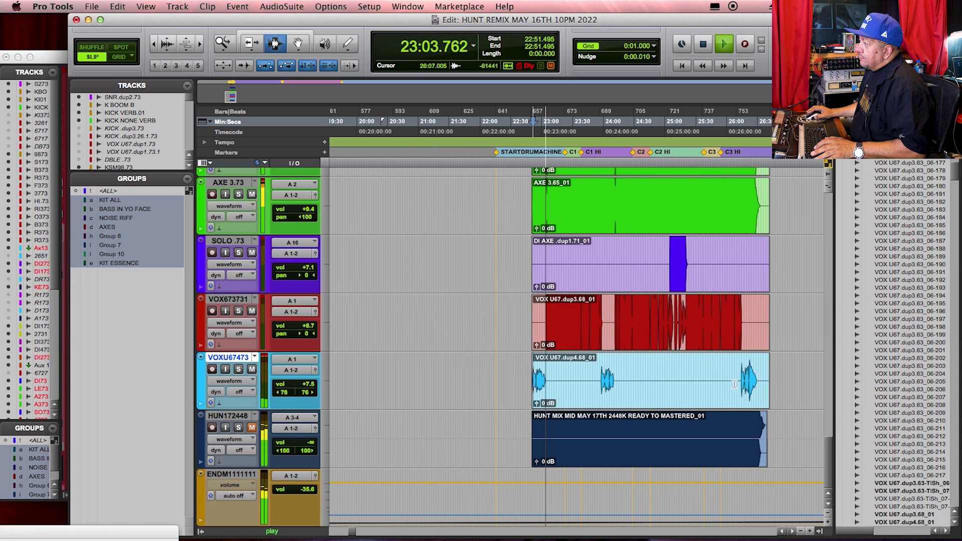
key(space)
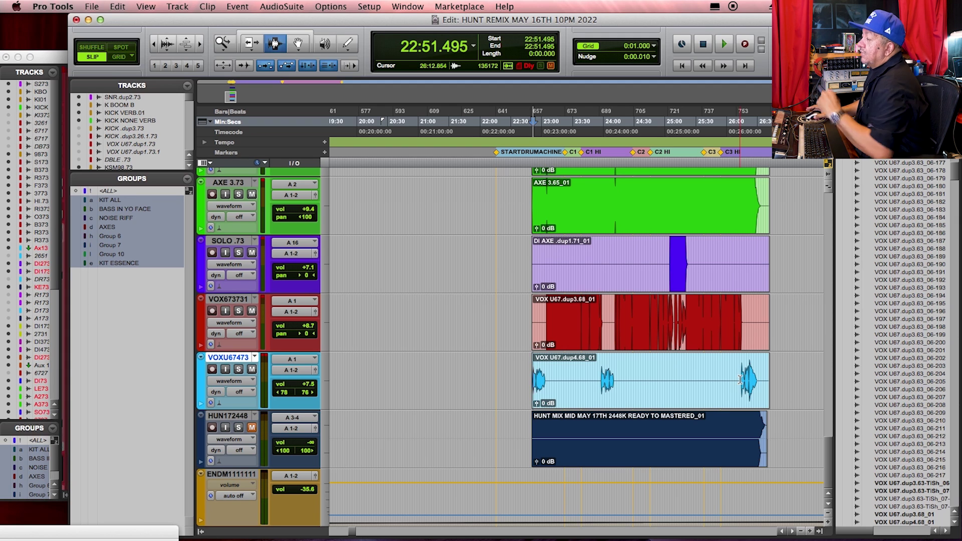
Audition the ending of the full mix from 26:12.854, at the last phrase on VOXU67473
click(740, 374)
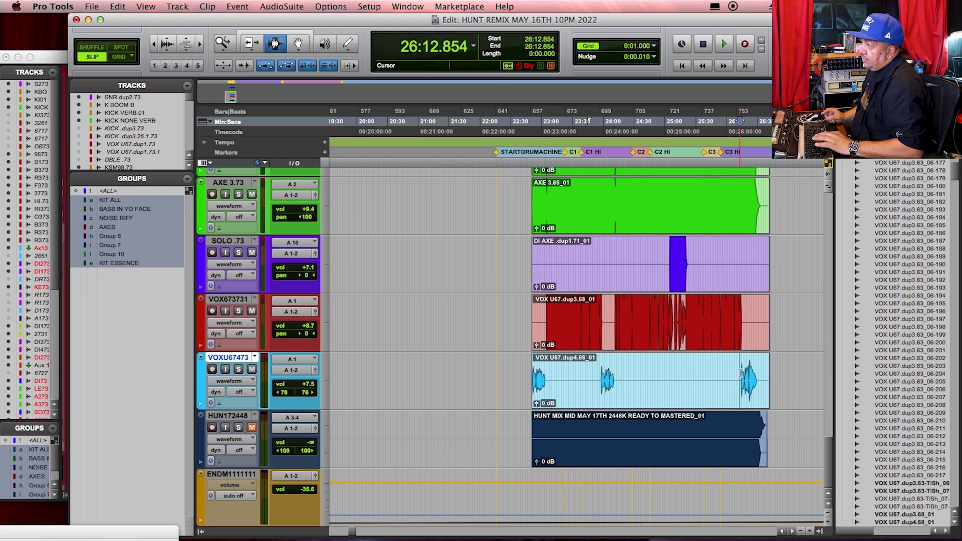
key(space)
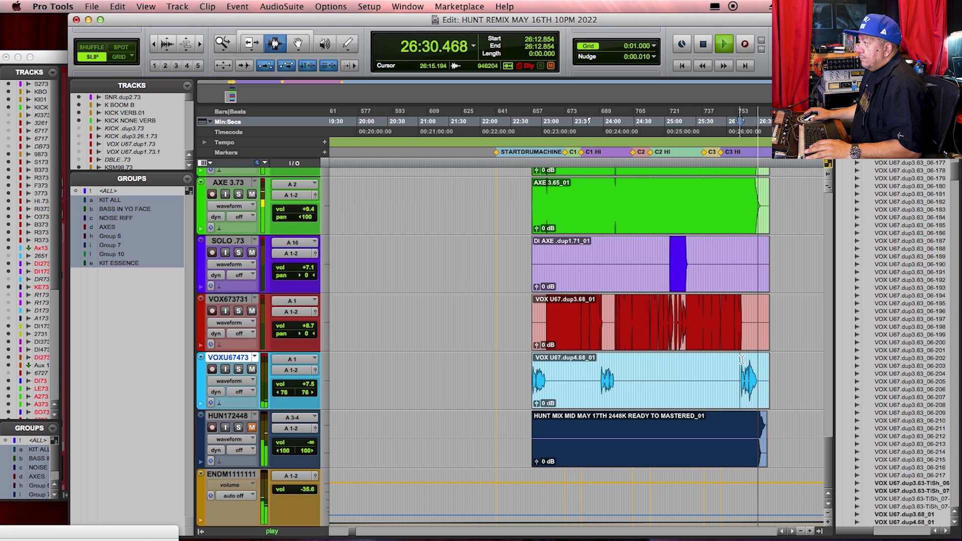
key(space)
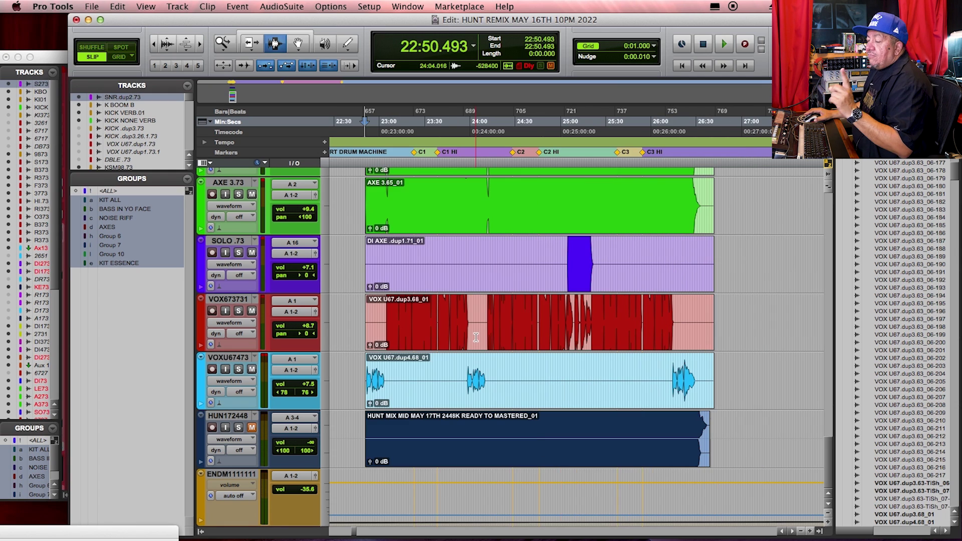
Examine the guitar and vocal clips in the Edit window, including a close view of the VOX673731 waveform around C1
scroll(479, 344, up, 4)
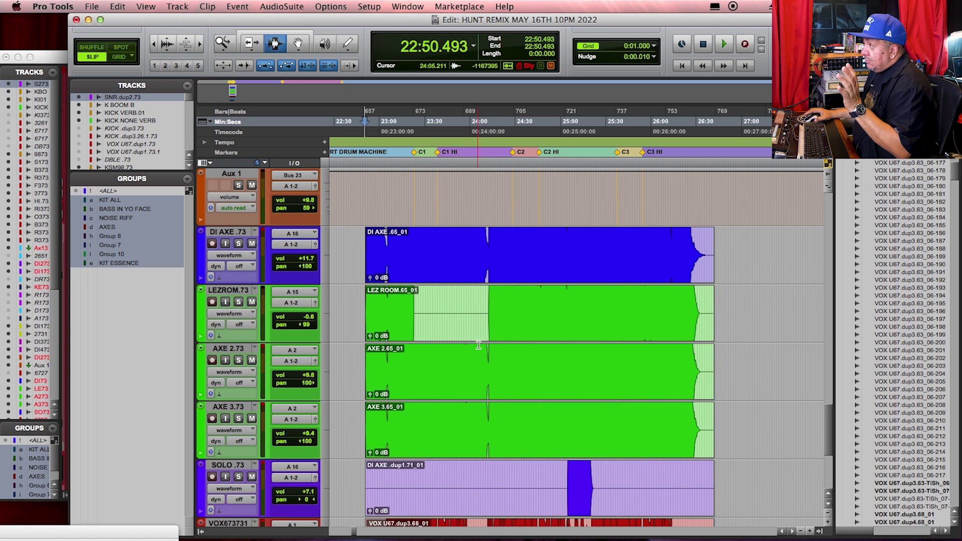
scroll(480, 349, down, 4)
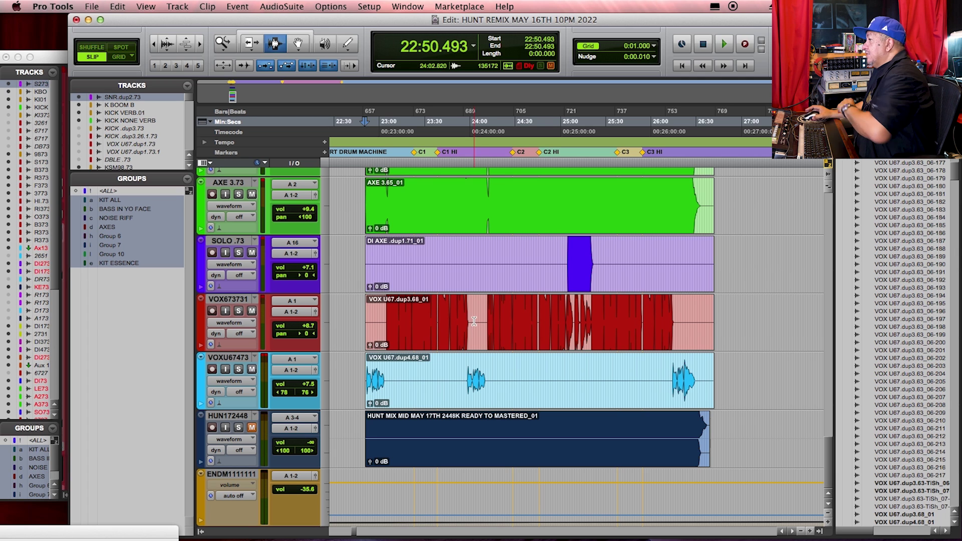
click(223, 43)
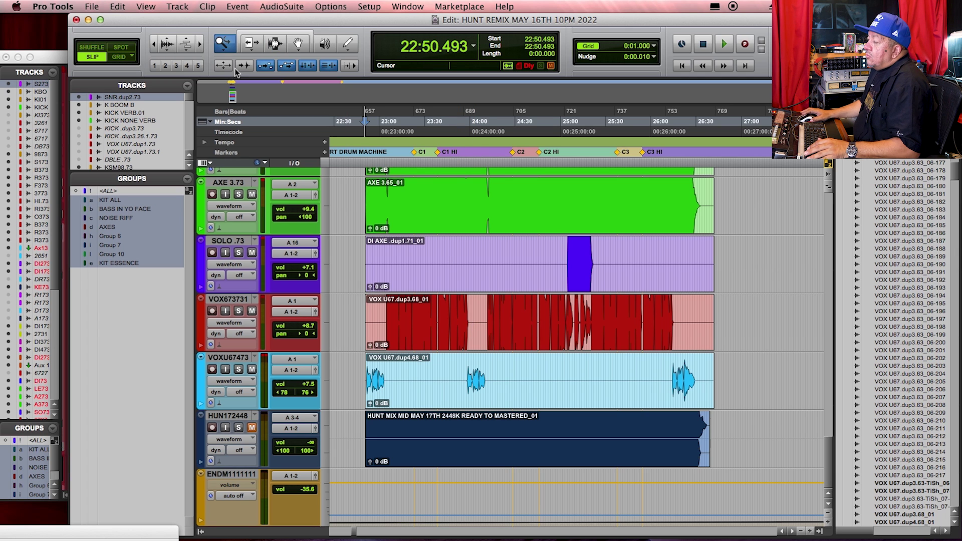
drag(404, 322, 446, 328)
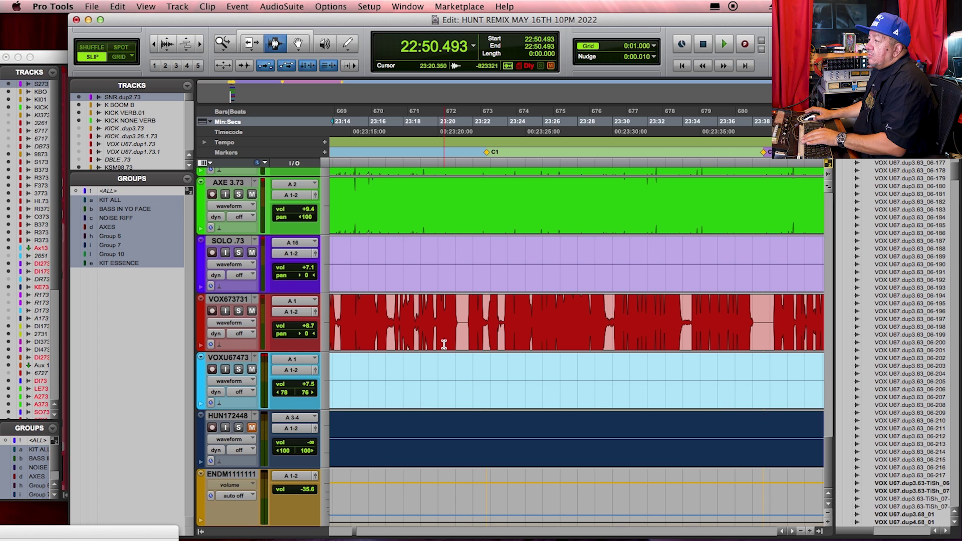
key(r)
key(r)
key(r)
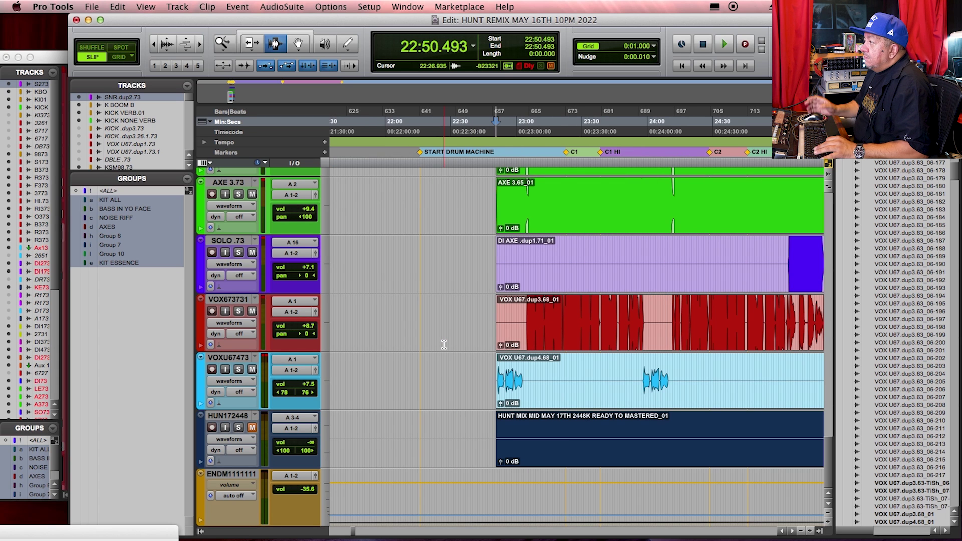
Solo only the DIAXEdp273 guitar and play it from 23:22.002, just before the C1 marker
key(KP_Decimal)
key(2)
key(KP_Decimal)
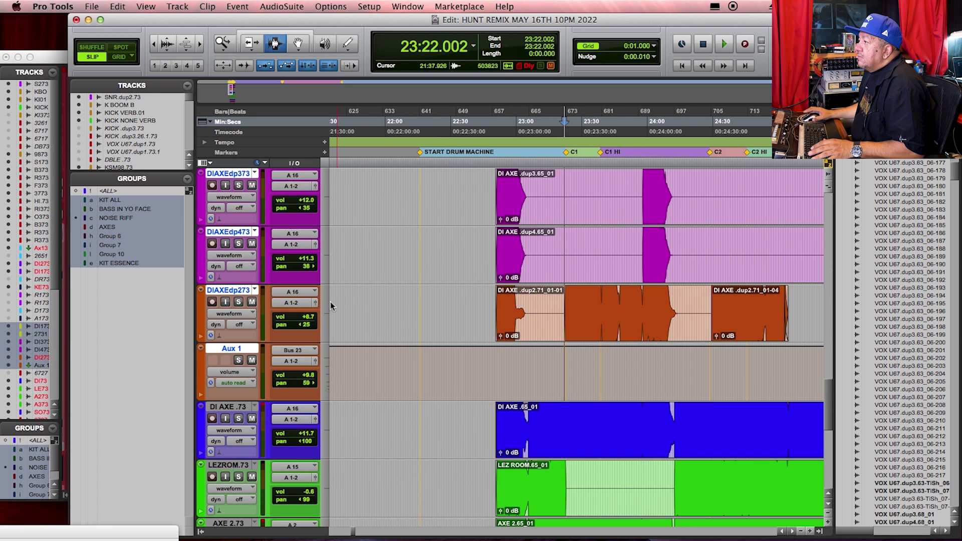
click(238, 302)
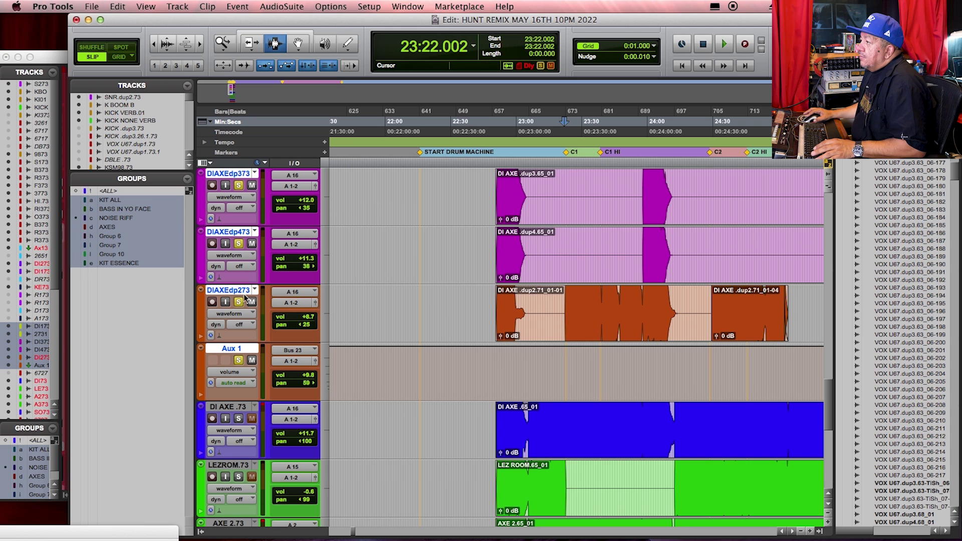
super+click(239, 302)
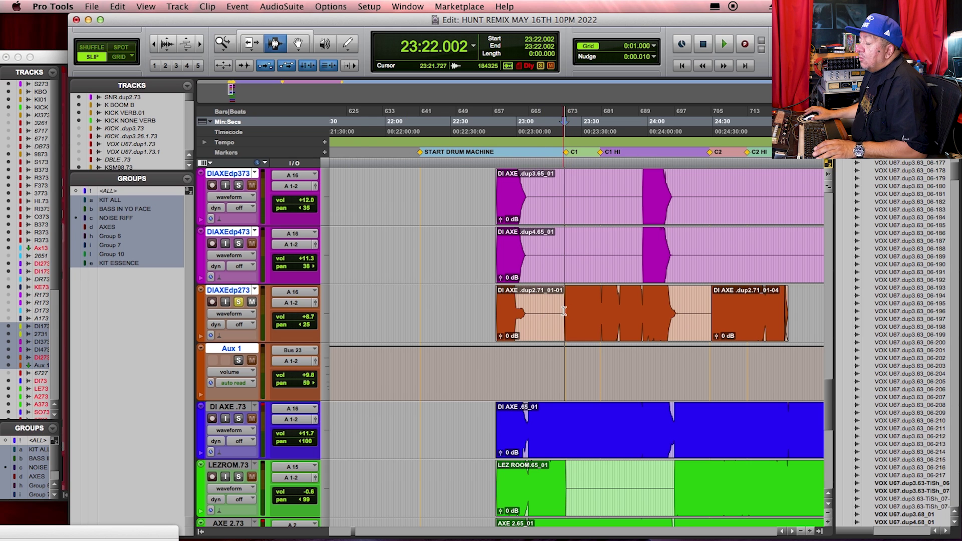
key(space)
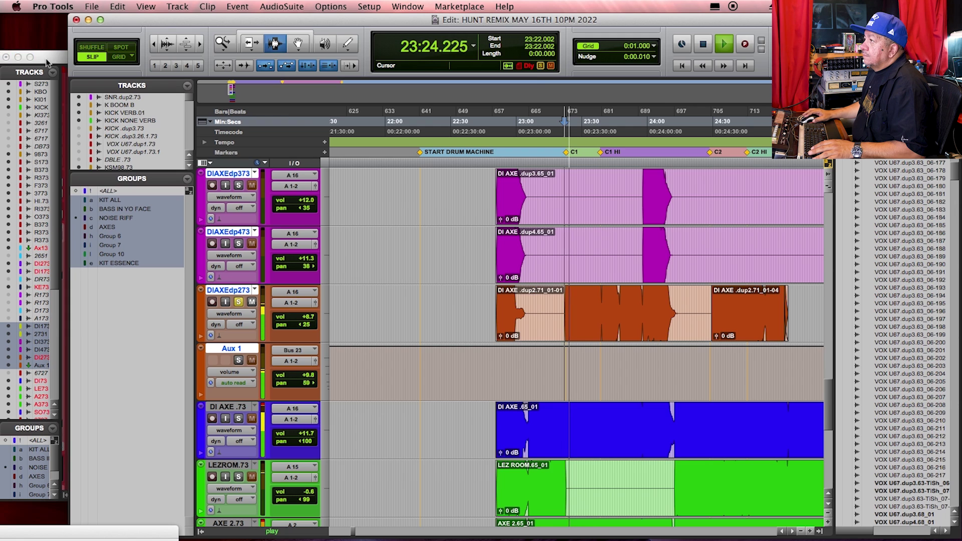
Add the two bass tracks and the VOX673731 vocal to the soloed DIAXEdp273 guitar during playback
key(super+equal)
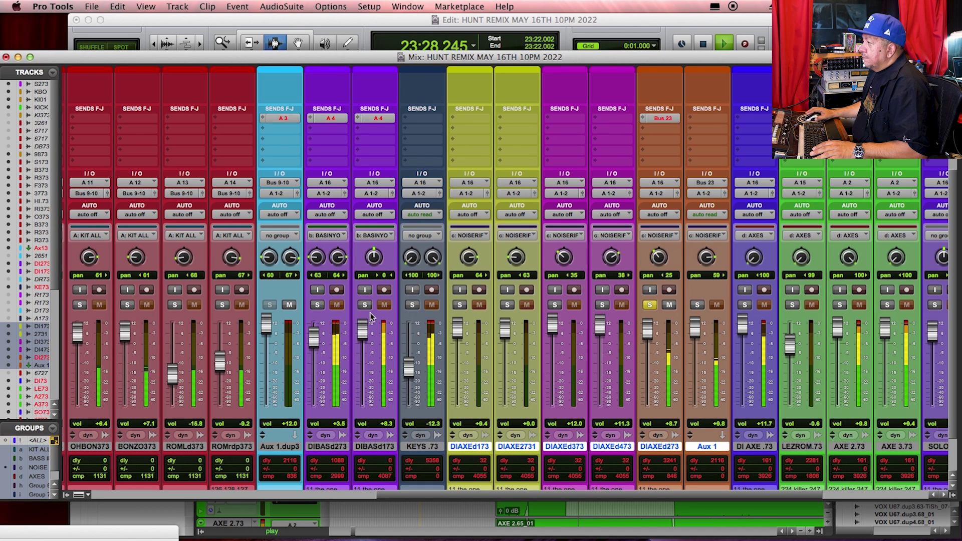
click(317, 305)
click(364, 305)
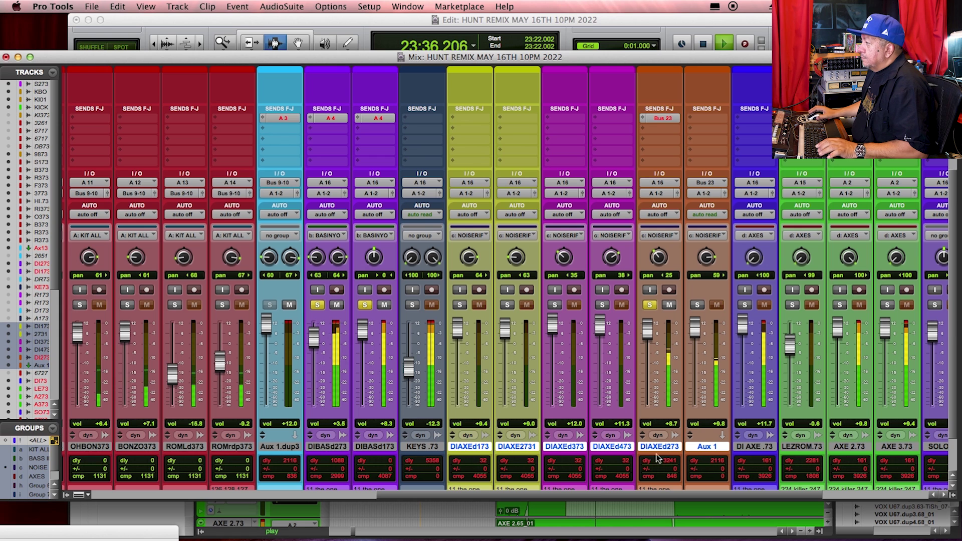
drag(616, 495, 713, 492)
click(790, 304)
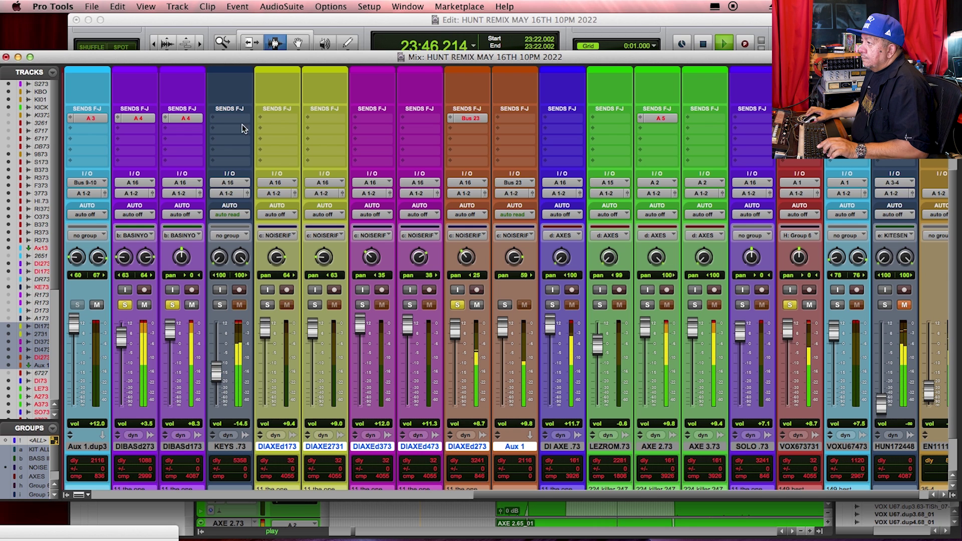
Take the bass group out of solo and finish auditioning the remaining soloed tracks from the Edit window
click(125, 305)
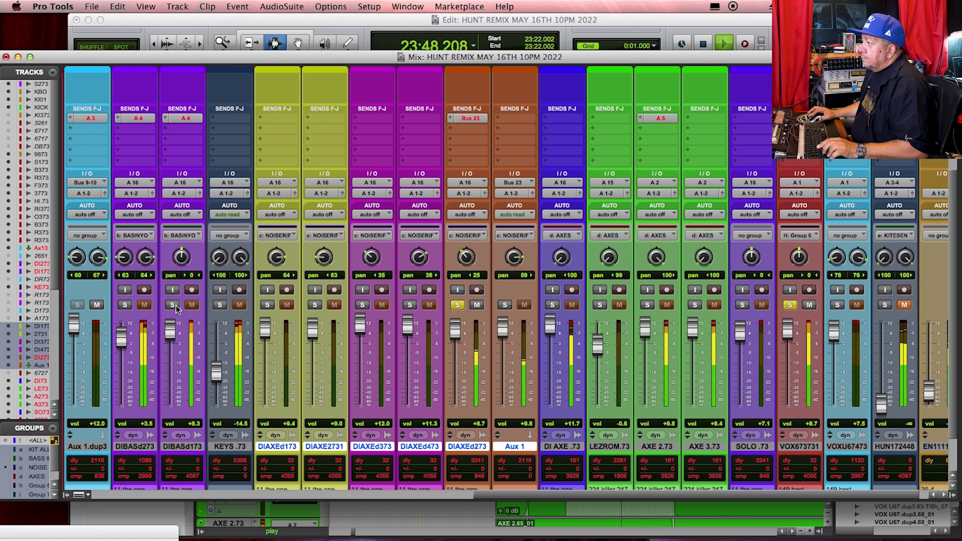
click(606, 18)
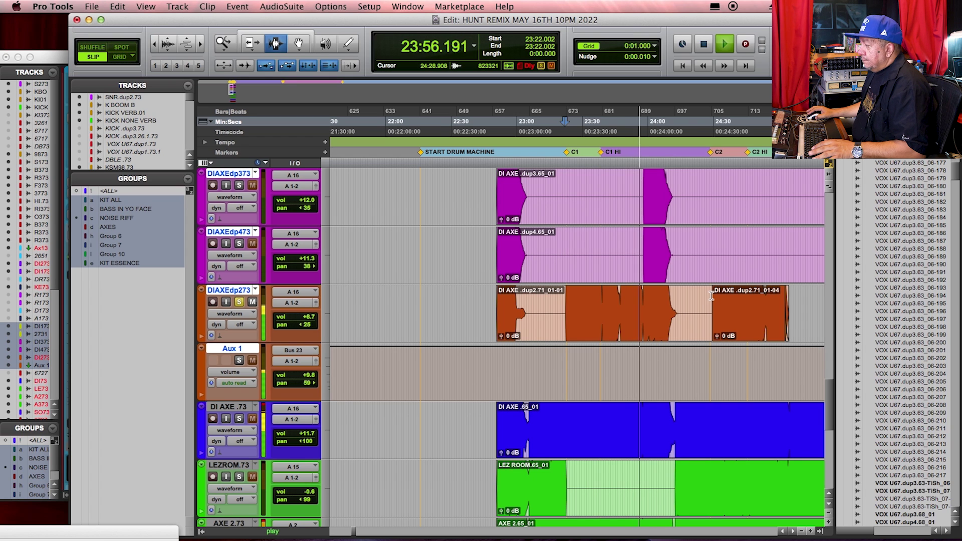
key(space)
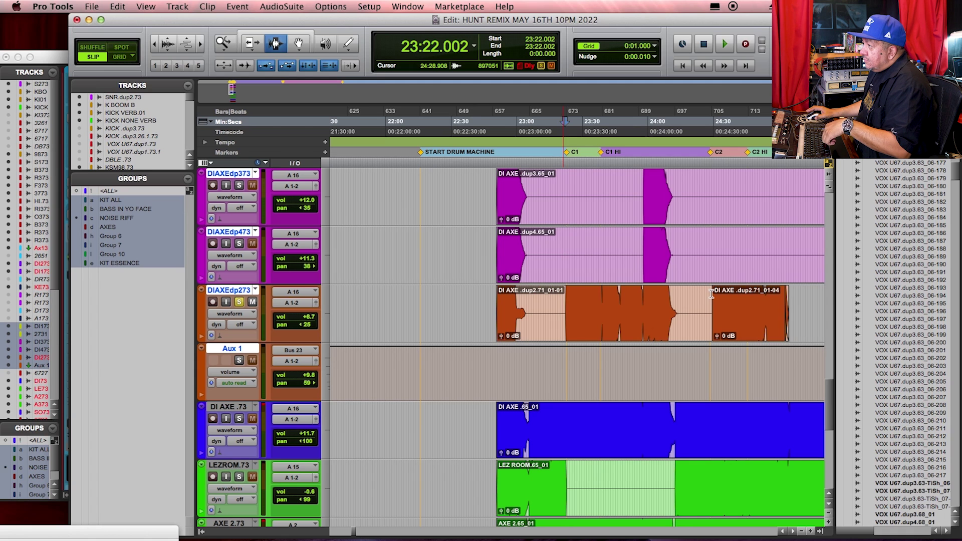
Play from 23:22.002 and unsolo the DIAXEdp273 guitar to compare it with the full mix
key(space)
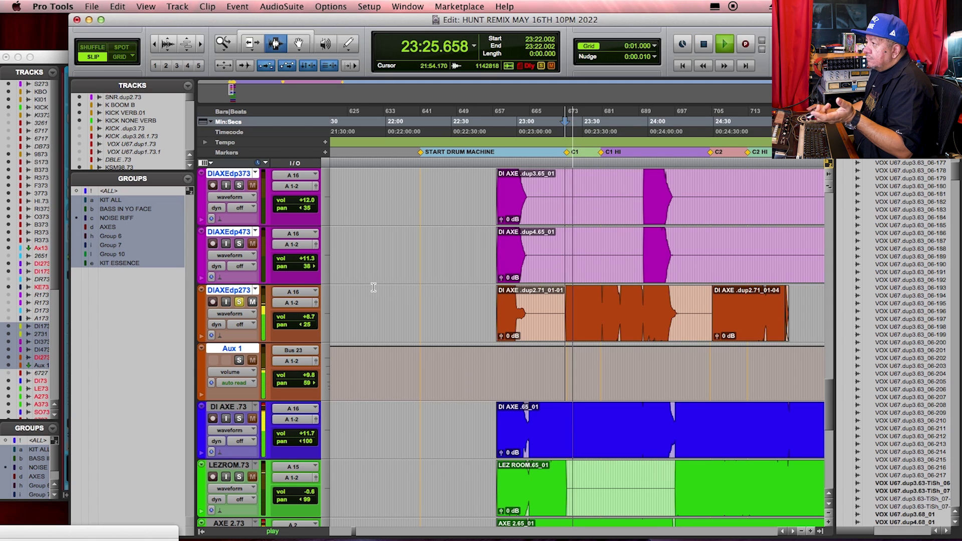
click(240, 301)
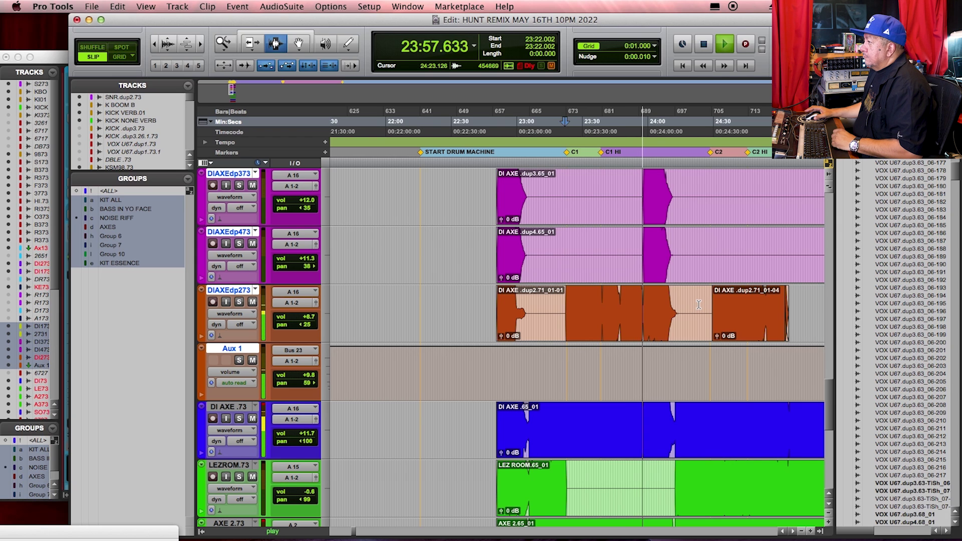
key(space)
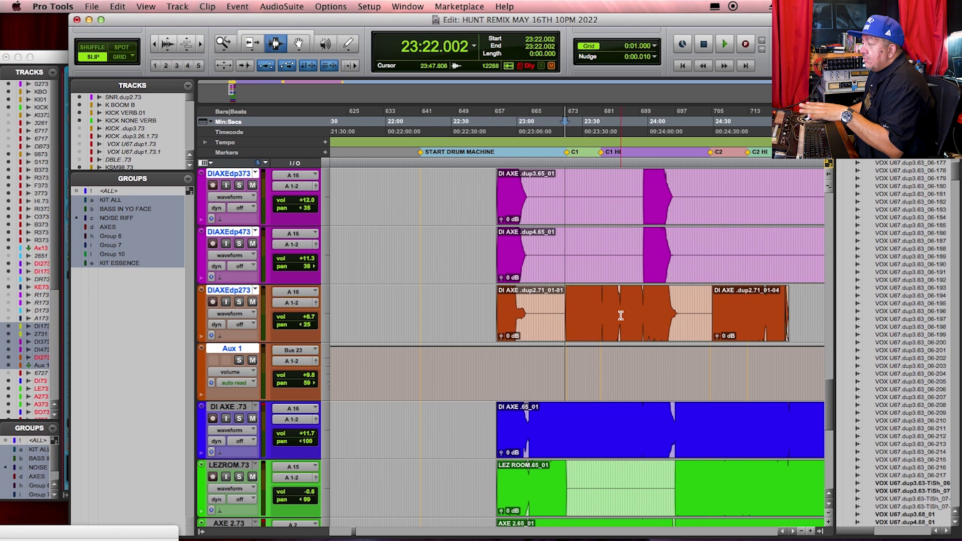
Solo the VOX673731 vocal and audition it from 24:11.951 in the Edit window
scroll(621, 316, down, 5)
scroll(620, 317, down, 1)
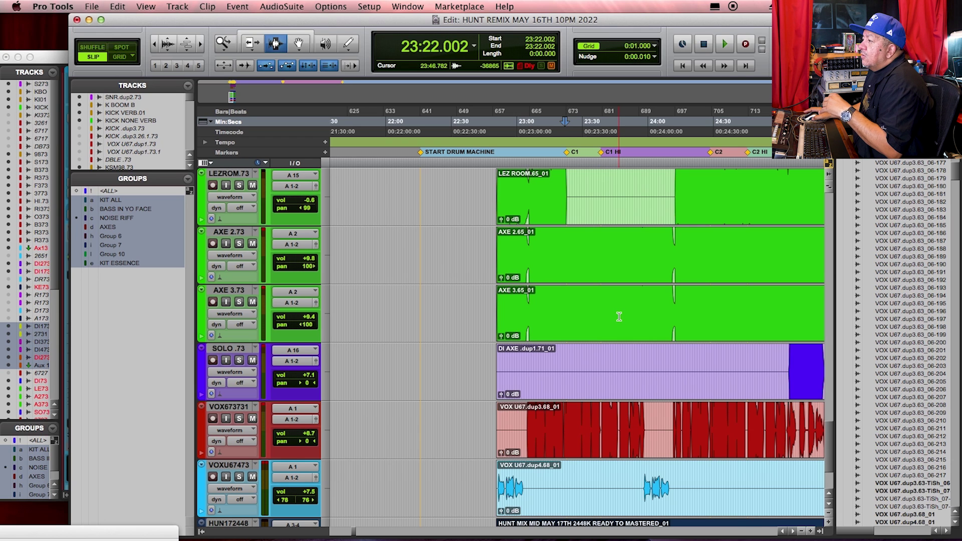
scroll(619, 316, down, 2)
scroll(620, 317, up, 1)
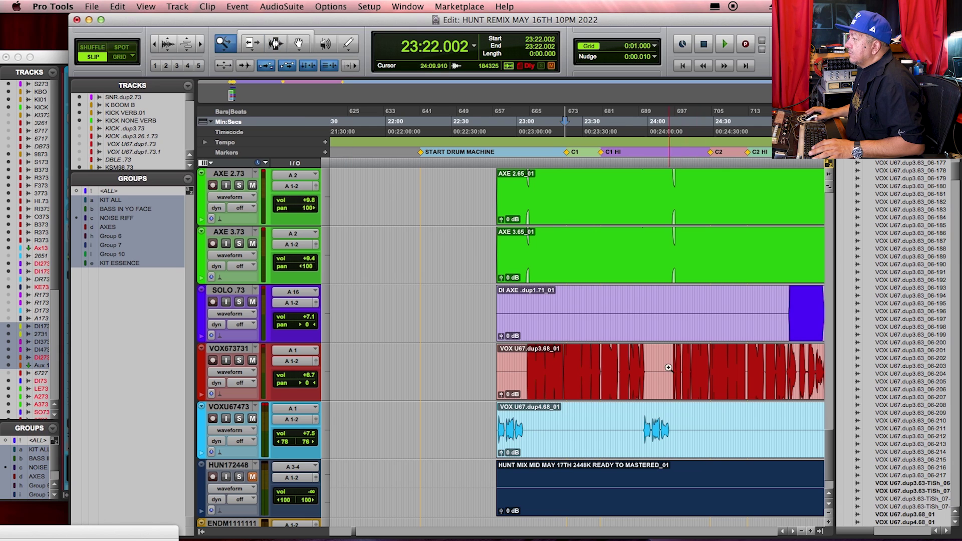
scroll(694, 373, up, 4)
click(439, 373)
key(space)
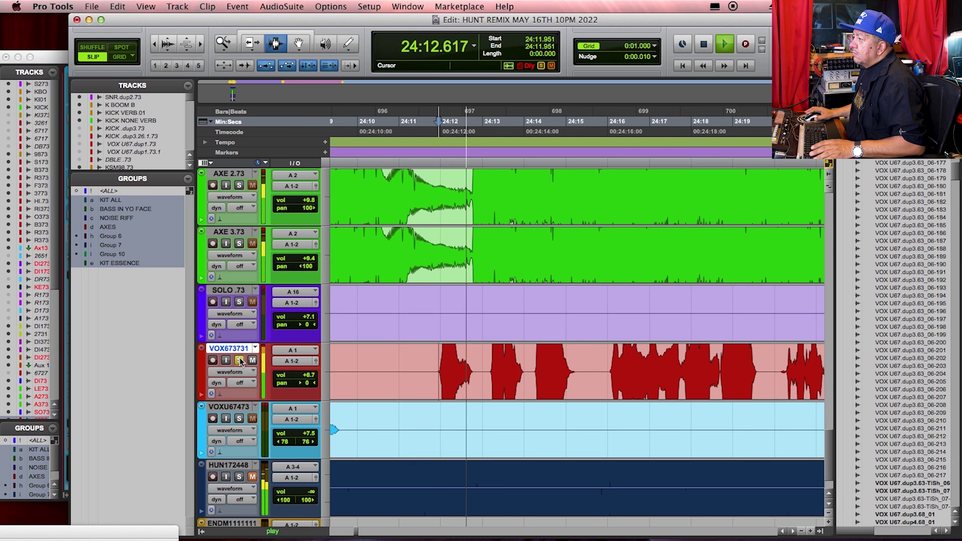
click(239, 360)
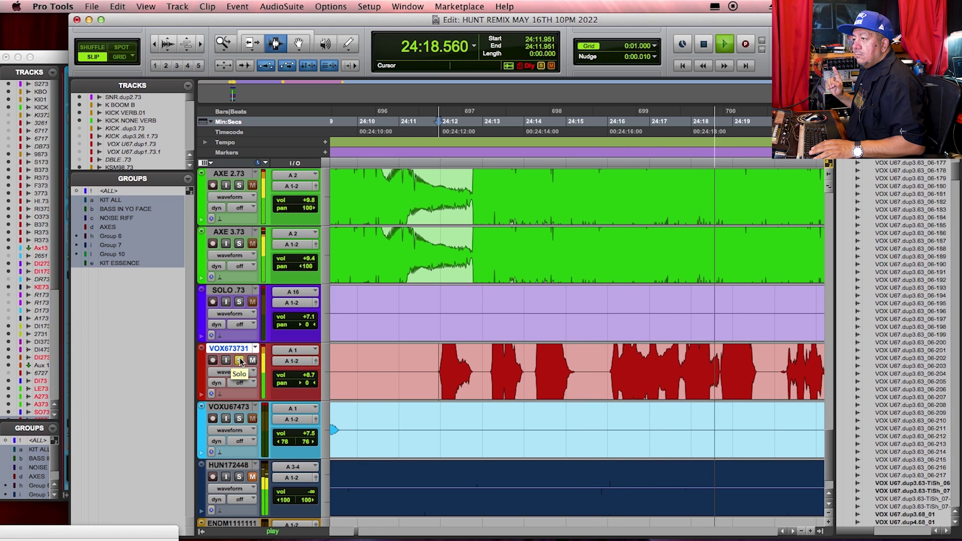
key(space)
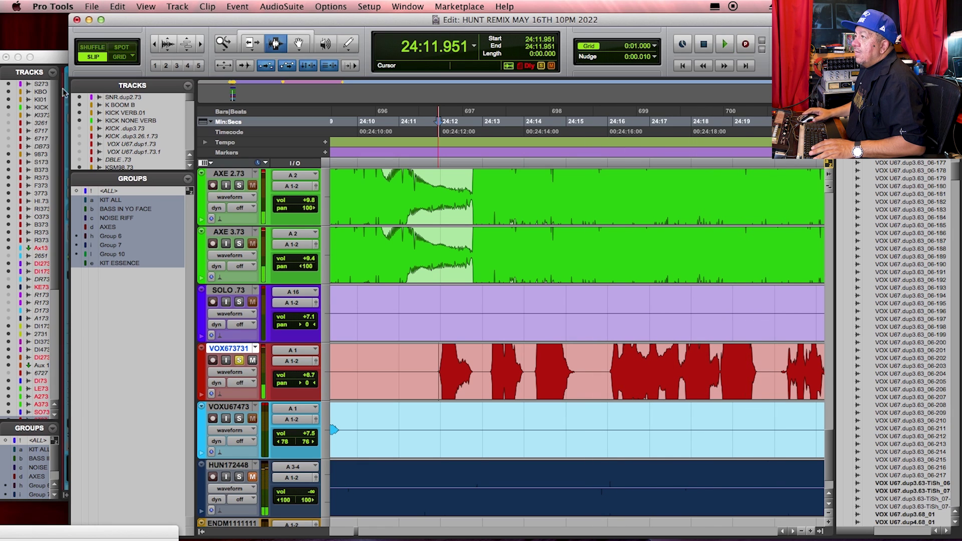
Bring up the Mix window with the insert slots showing and replay the soloed VOX673731 vocal from 24:11.951
click(49, 60)
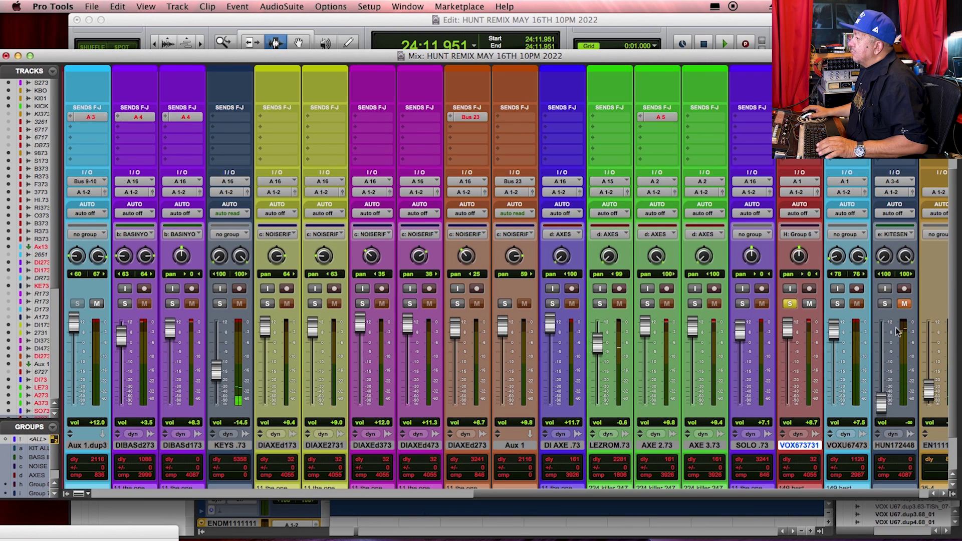
scroll(828, 293, up, 5)
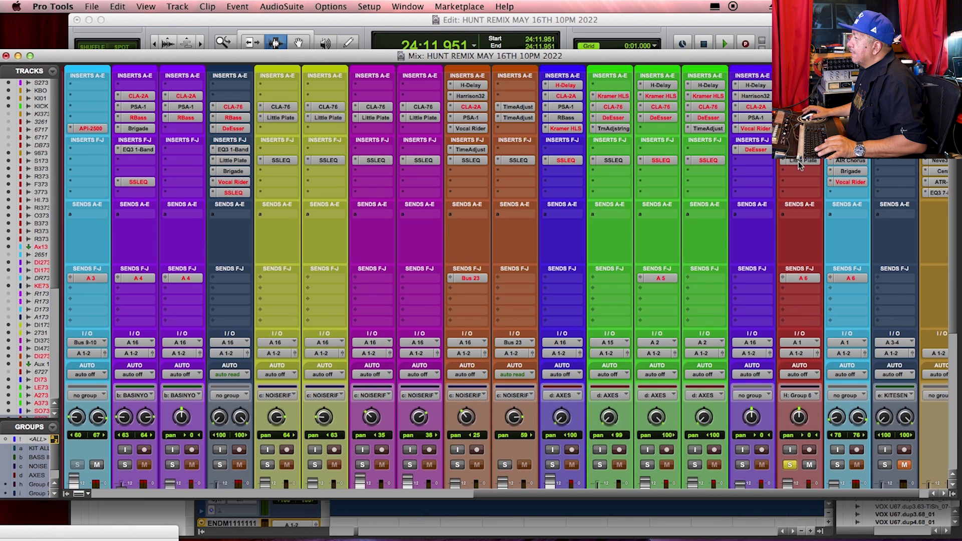
key(space)
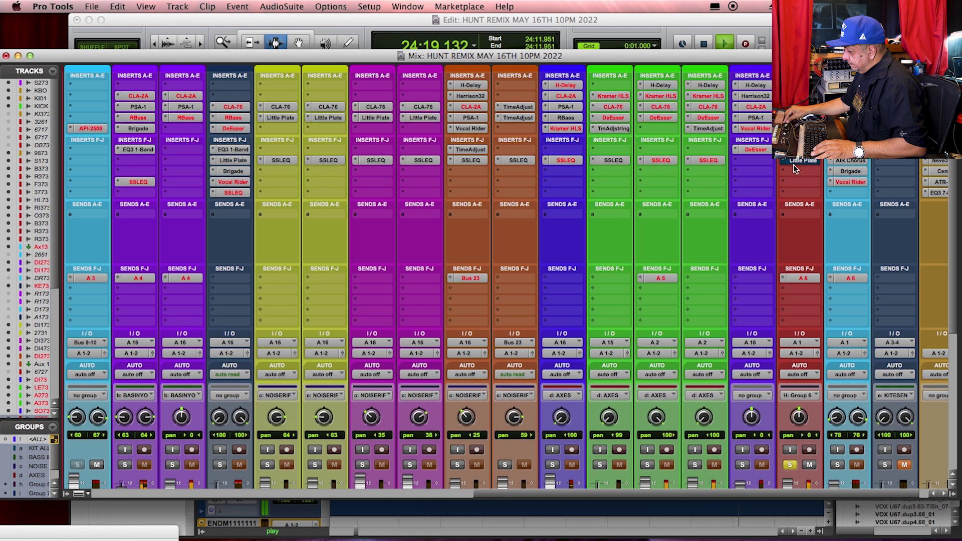
key(space)
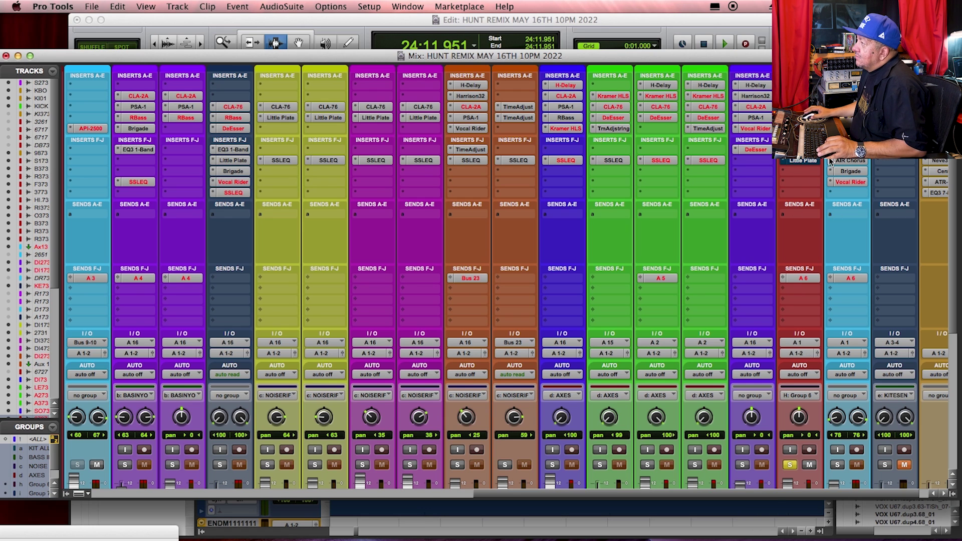
Take the VOX673731 vocal out of solo in the Mix window
scroll(794, 266, down, 1)
scroll(795, 266, down, 4)
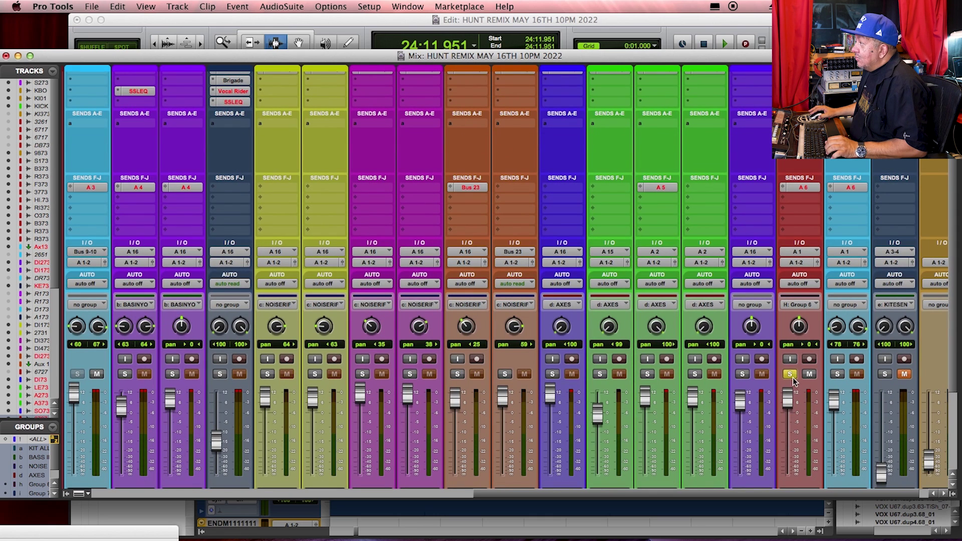
click(791, 375)
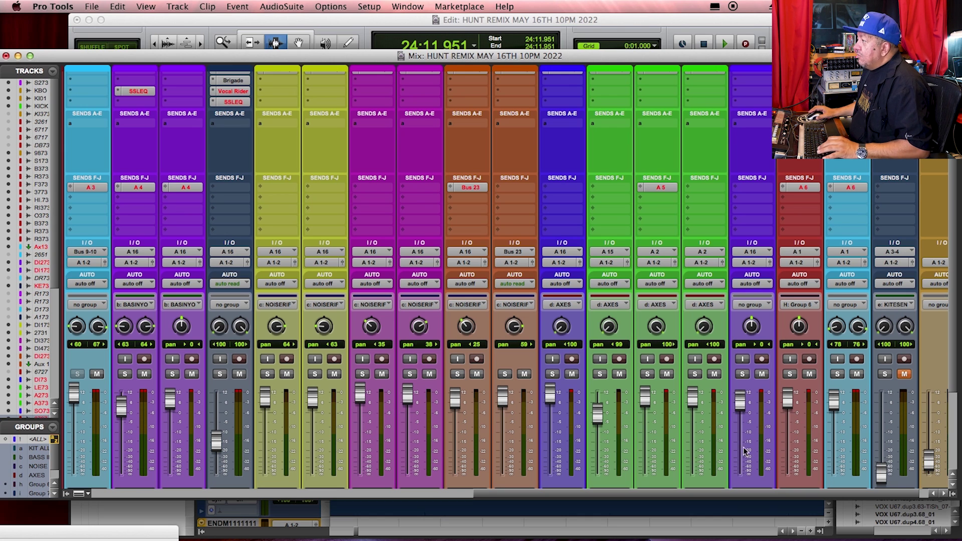
Bring the master channel beside HUN172448 fully into view and open its PSP E27 insert for inspection
drag(750, 494, 803, 496)
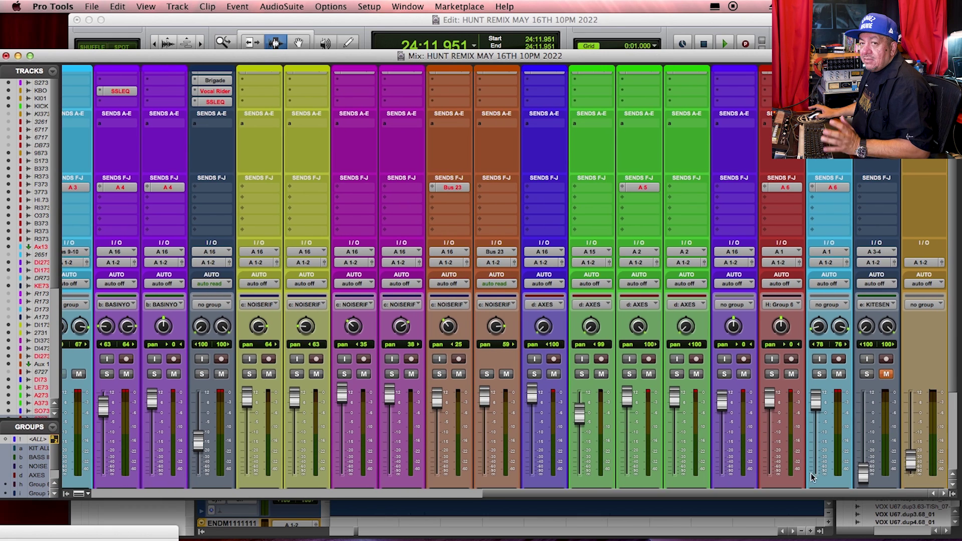
scroll(820, 480, down, 3)
scroll(811, 492, up, 1)
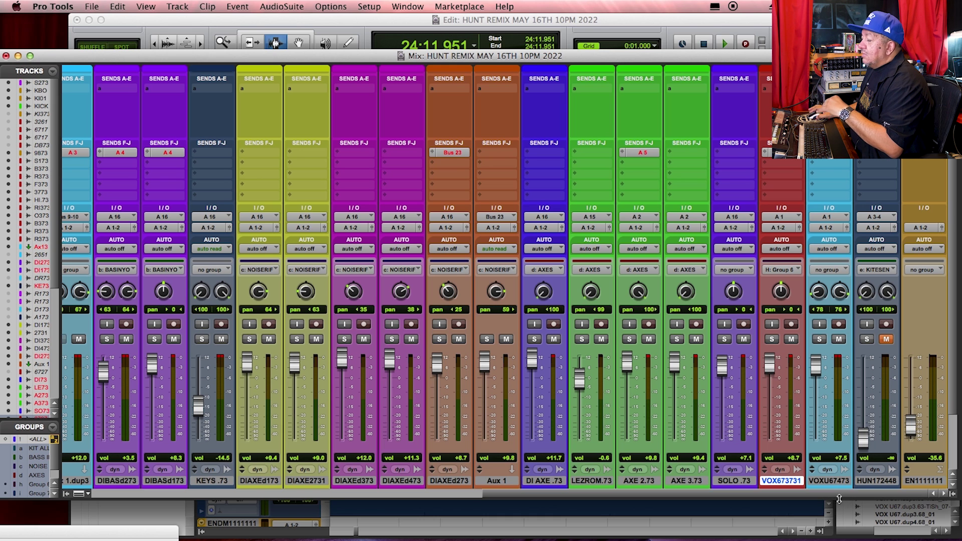
scroll(839, 498, up, 5)
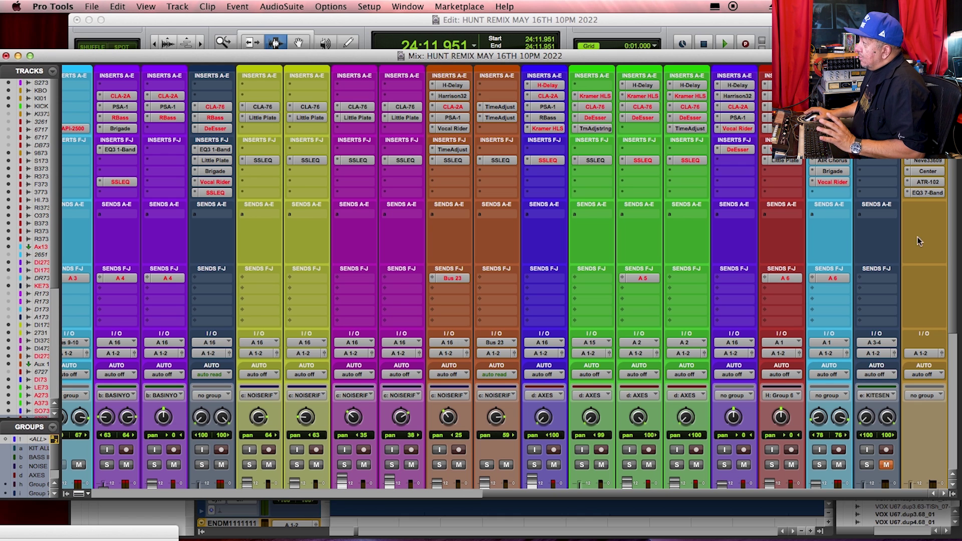
scroll(917, 237, down, 5)
scroll(908, 270, up, 5)
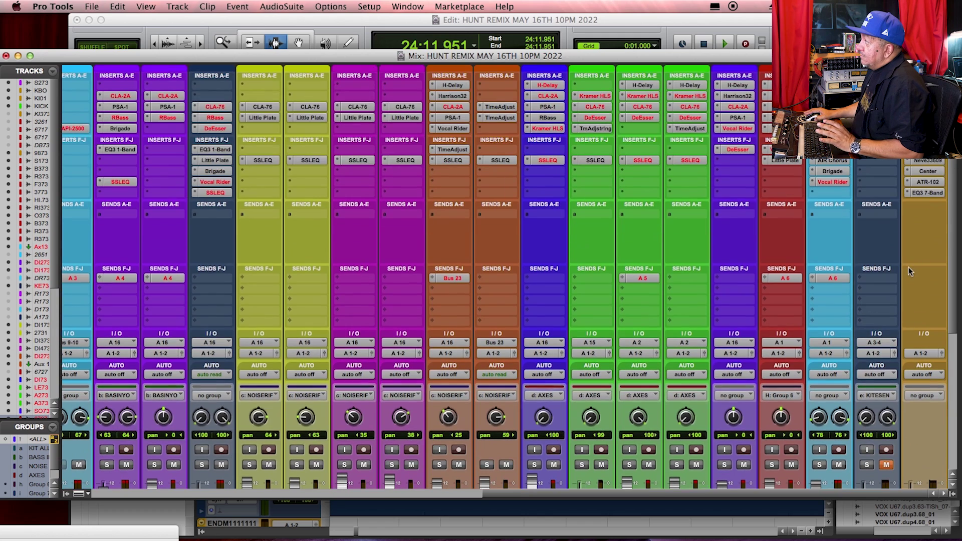
click(922, 95)
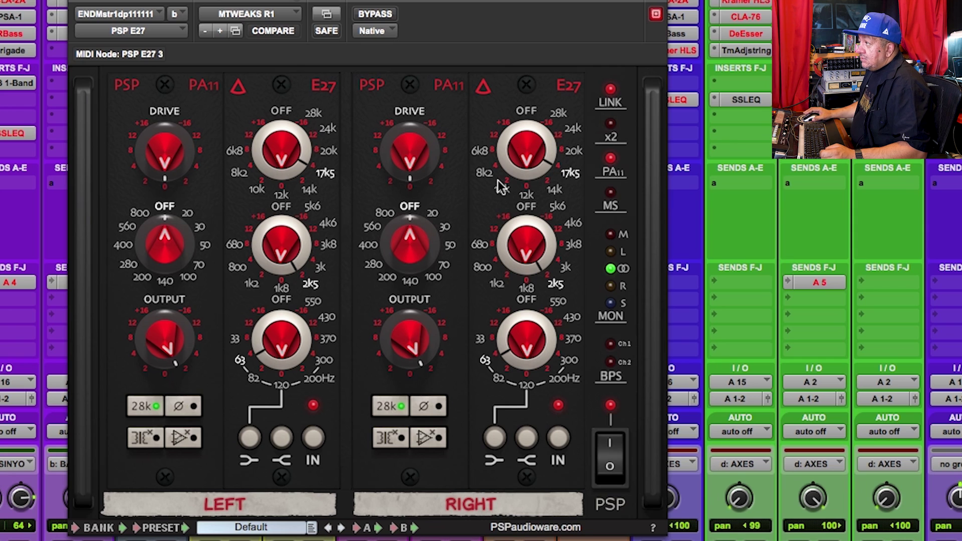
Audition the full mix from 24:11.951 with the master channel's UAD Neve 33609 compressor open
scroll(502, 245, up, 4)
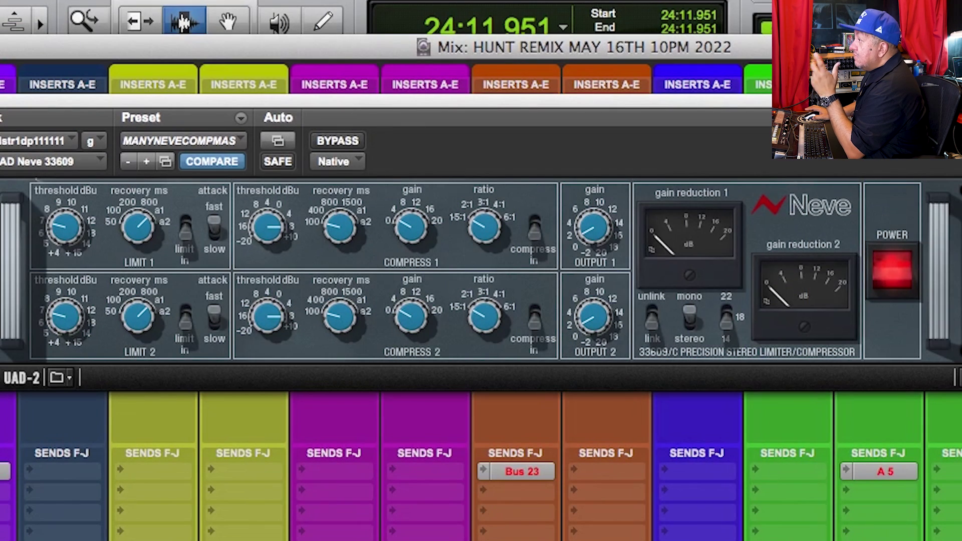
key(space)
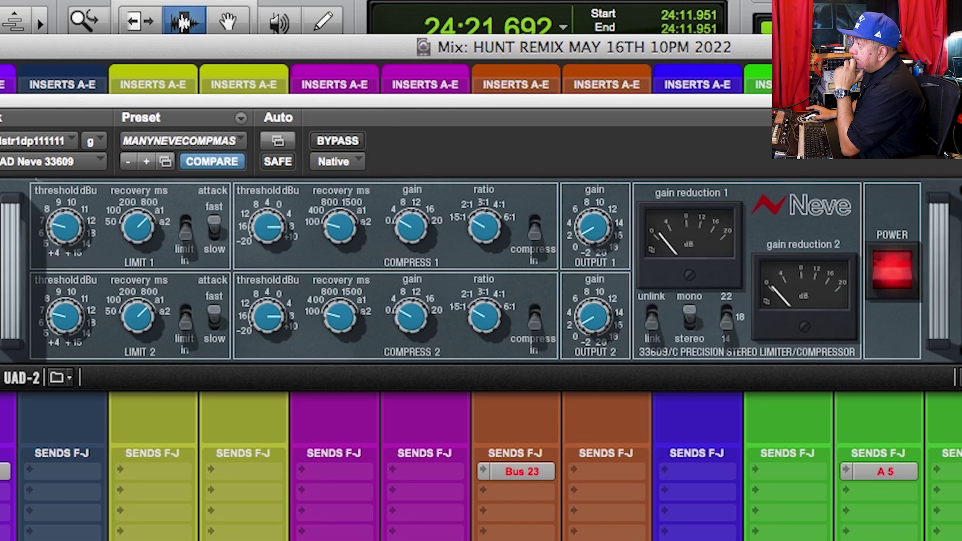
key(space)
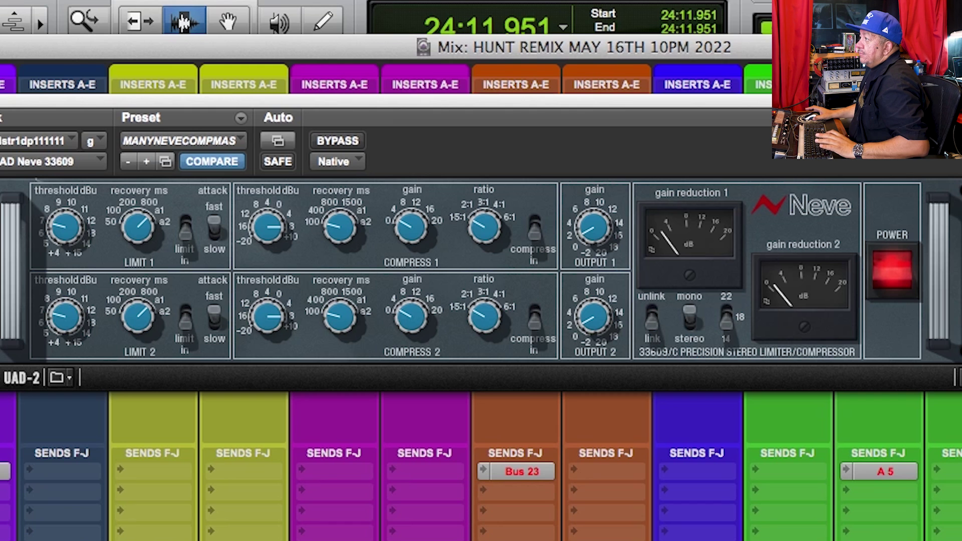